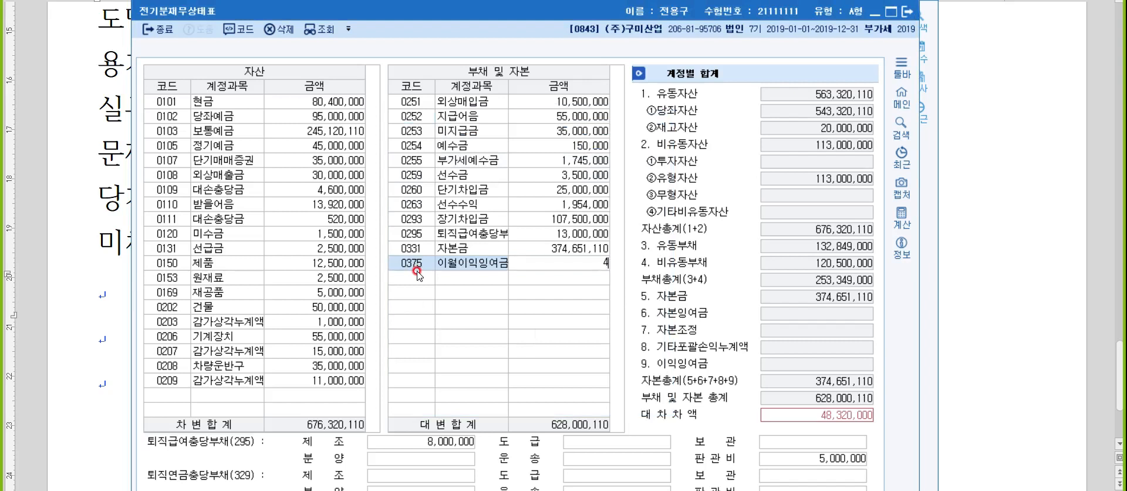
# Confirm 48,320,000 as the amount of account 0375 이월이익잉여금 and close the prior-period balance sheet.
pyautogui.press('Return')
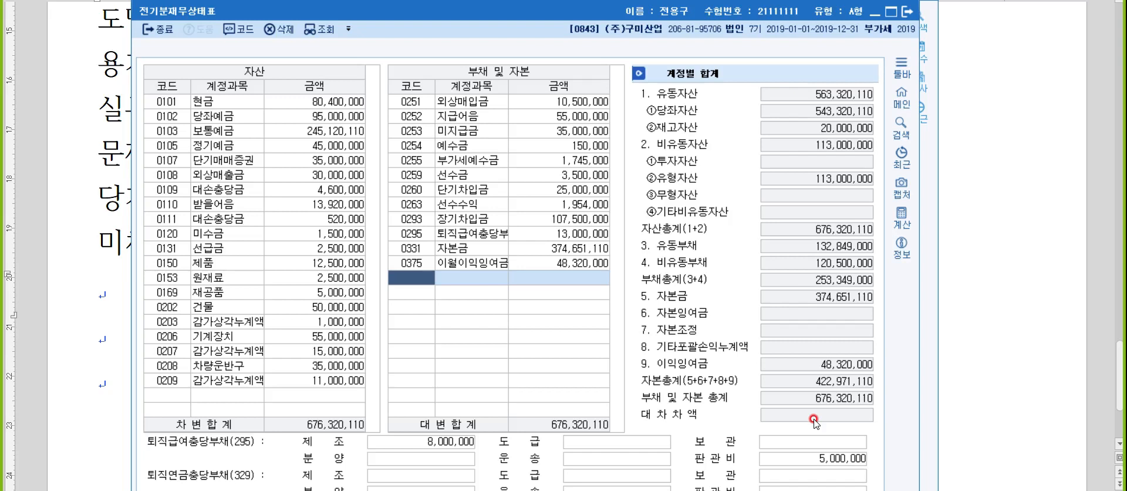
pyautogui.press('Escape')
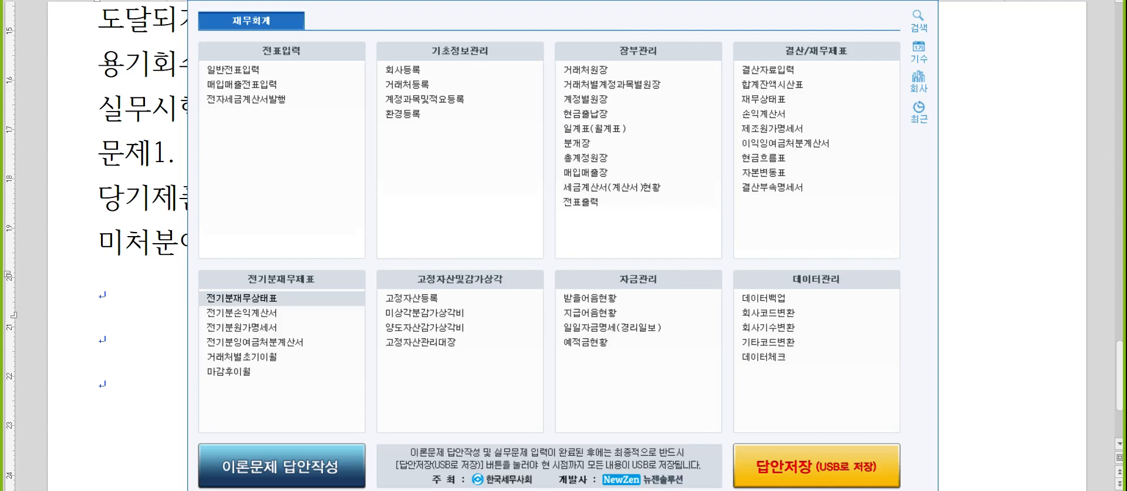
# Open 거래처별초기이월 and set the opening balance of (주)한빛실업 under 외상매출금 to 18,000,000.
pyautogui.click(249, 358)
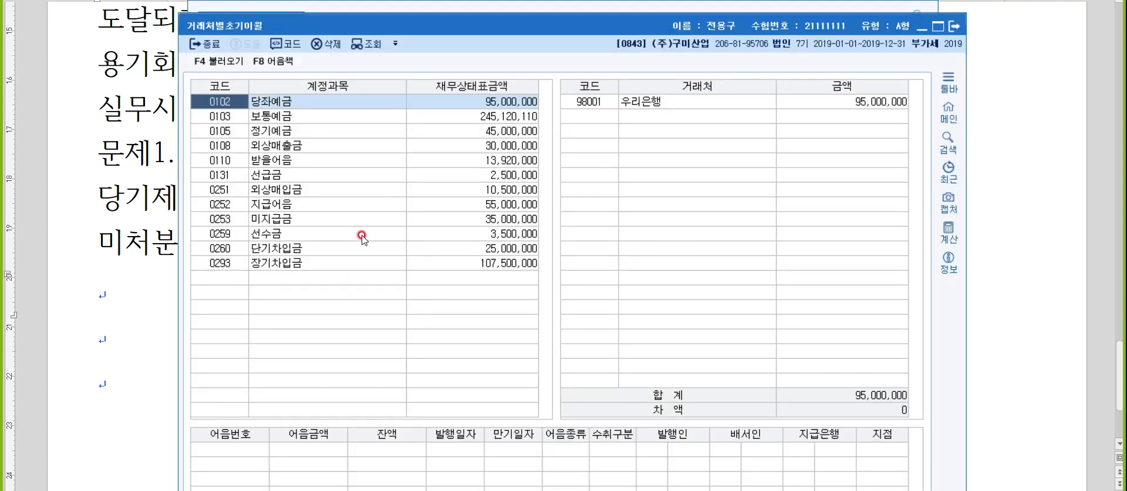
pyautogui.press('Down')
pyautogui.press('Down')
pyautogui.press('Down')
pyautogui.press('Tab')
pyautogui.press('Up')
pyautogui.press('Up')
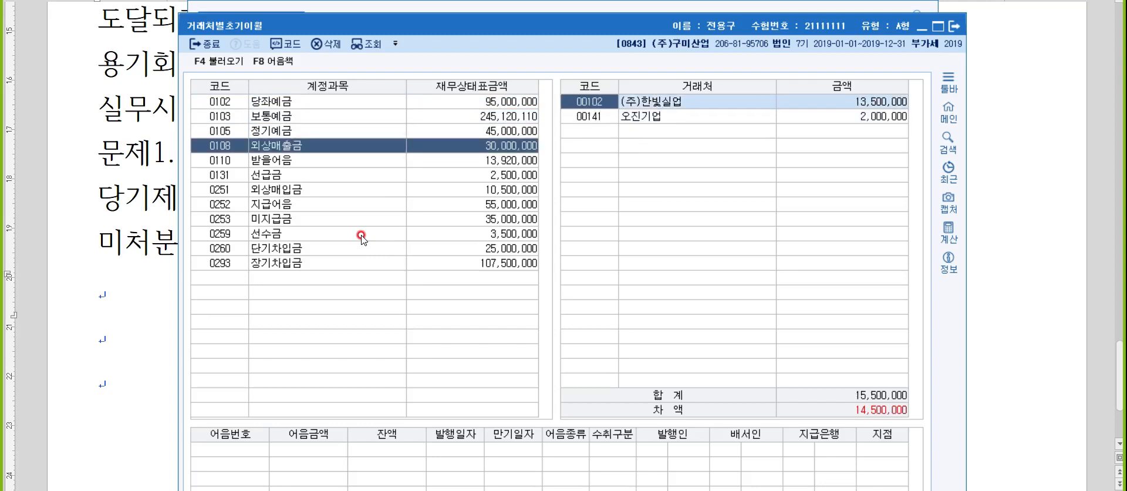
pyautogui.press('Right')
pyautogui.write('18000000')
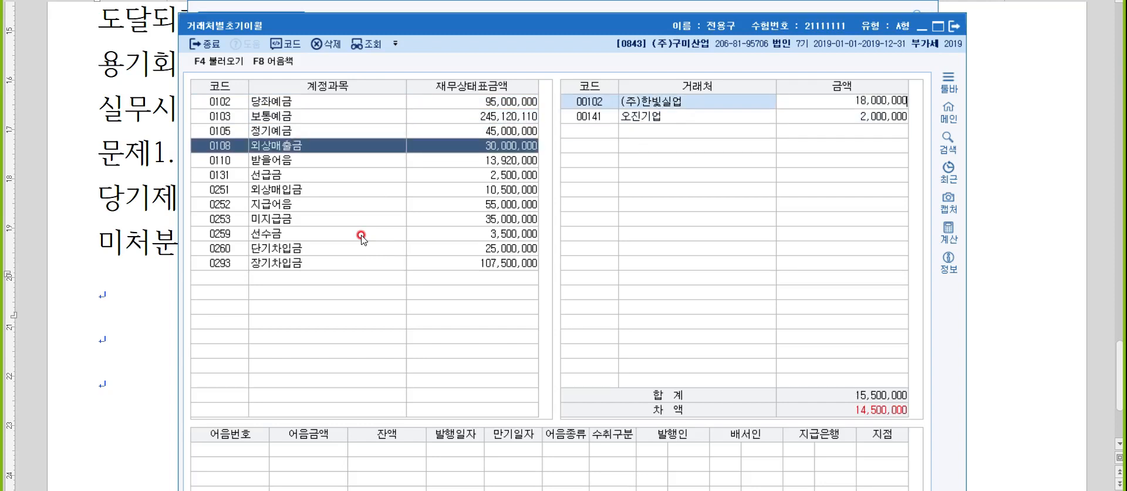
pyautogui.press('Return')
# Set the opening balance of 오진기업 under 외상매출금 to 12,000,000 and return to the account list.
pyautogui.write('12000000')
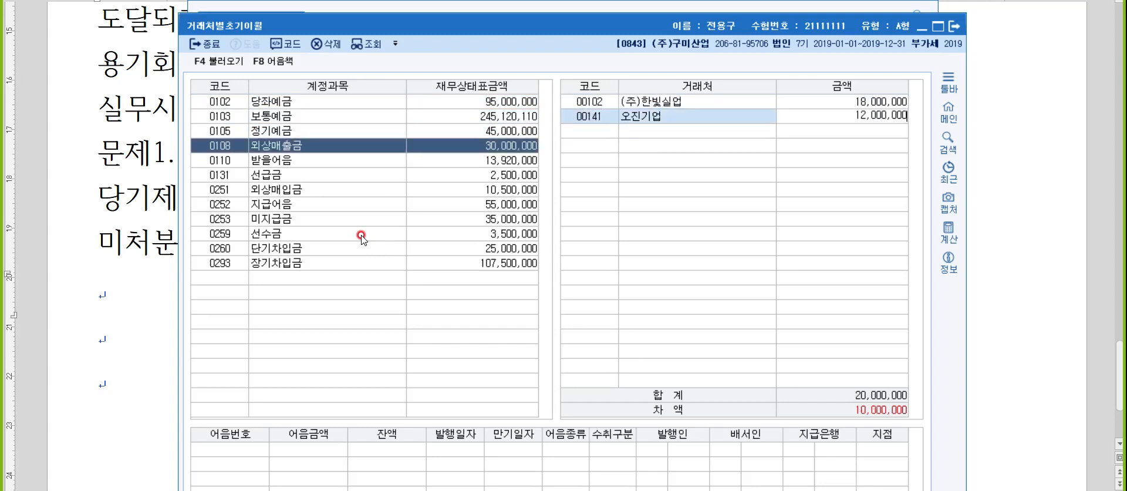
pyautogui.press('Return')
pyautogui.press('Escape')
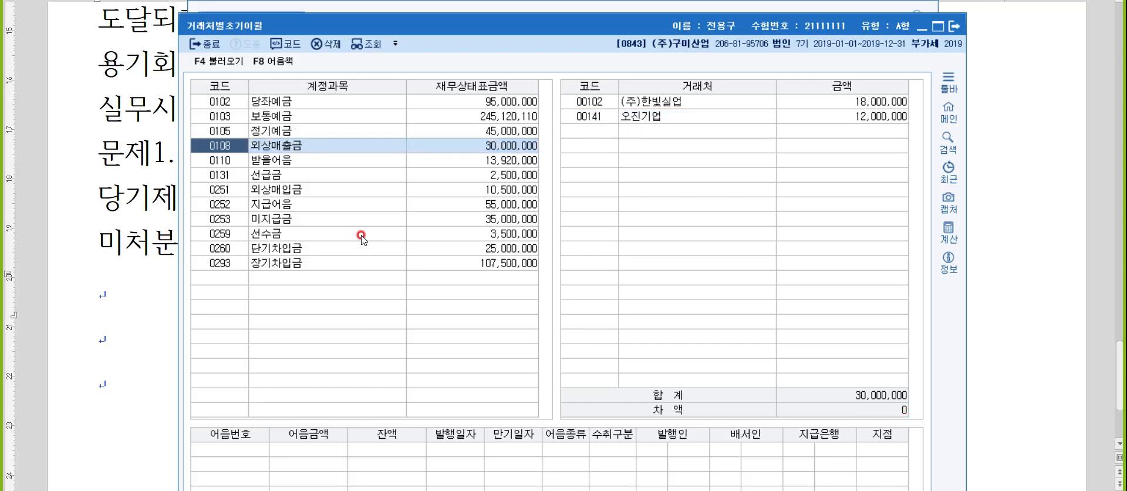
# Set the opening balance of 지유기업 under 외상매입금 to 7,000,000.
pyautogui.press('Down')
pyautogui.press('Down')
pyautogui.press('Down')
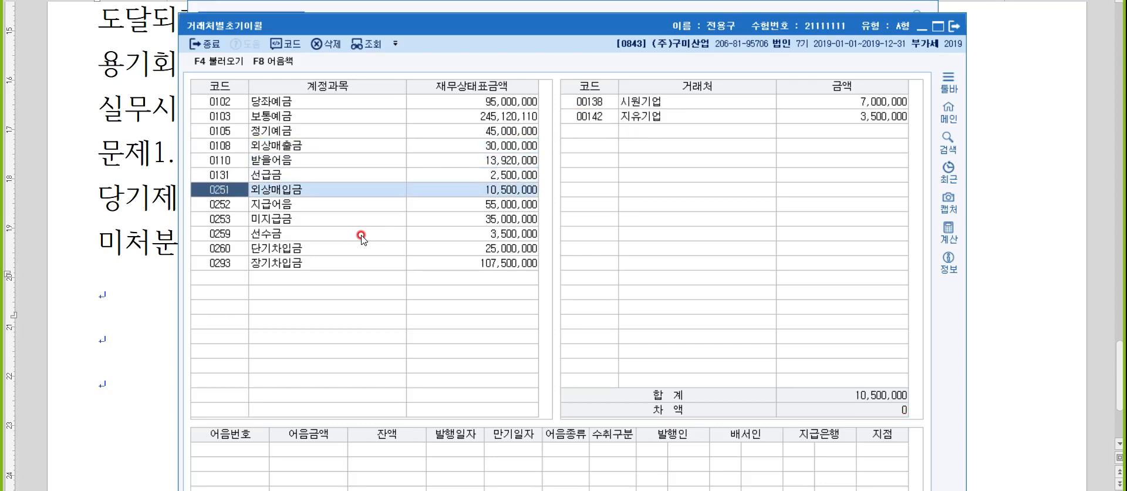
pyautogui.press('Tab')
pyautogui.press('Up')
pyautogui.press('Up')
pyautogui.press('Right')
pyautogui.press('Down')
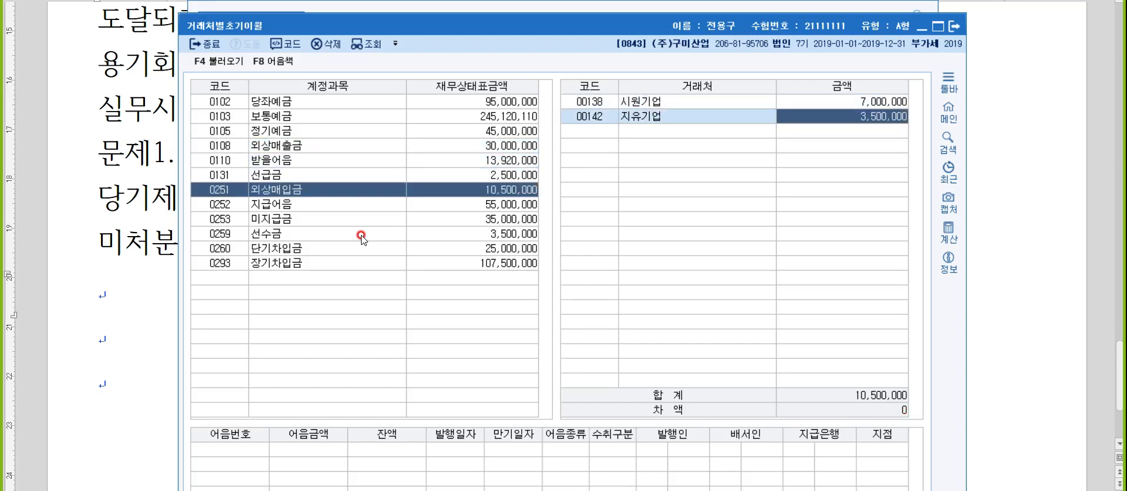
pyautogui.write('7000000')
pyautogui.press('Return')
# Set the opening balance of 시원기업 under 외상매입금 to 3,500,000 and close 거래처별초기이월.
pyautogui.press('Up')
pyautogui.press('Up')
pyautogui.press('Right')
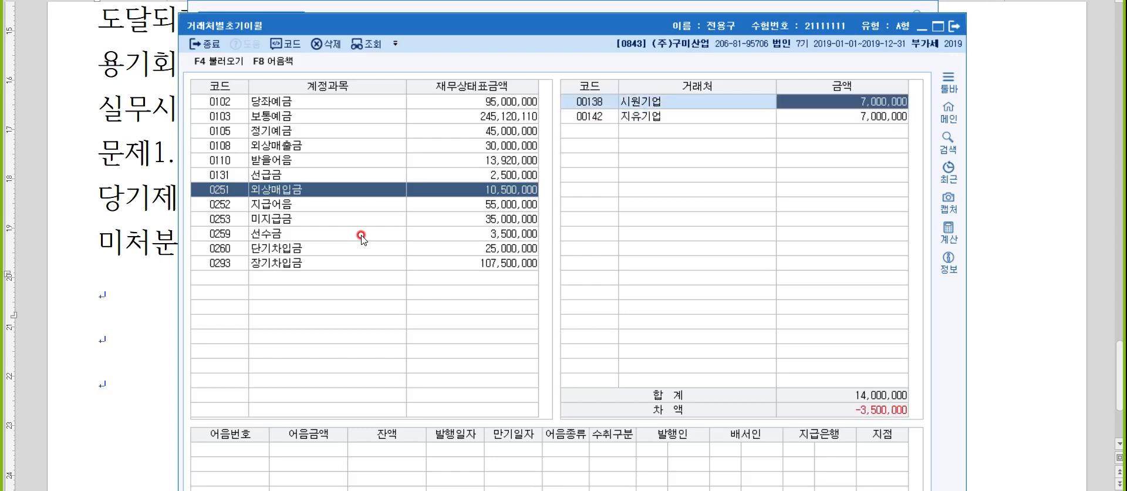
pyautogui.write('3500000')
pyautogui.press('Return')
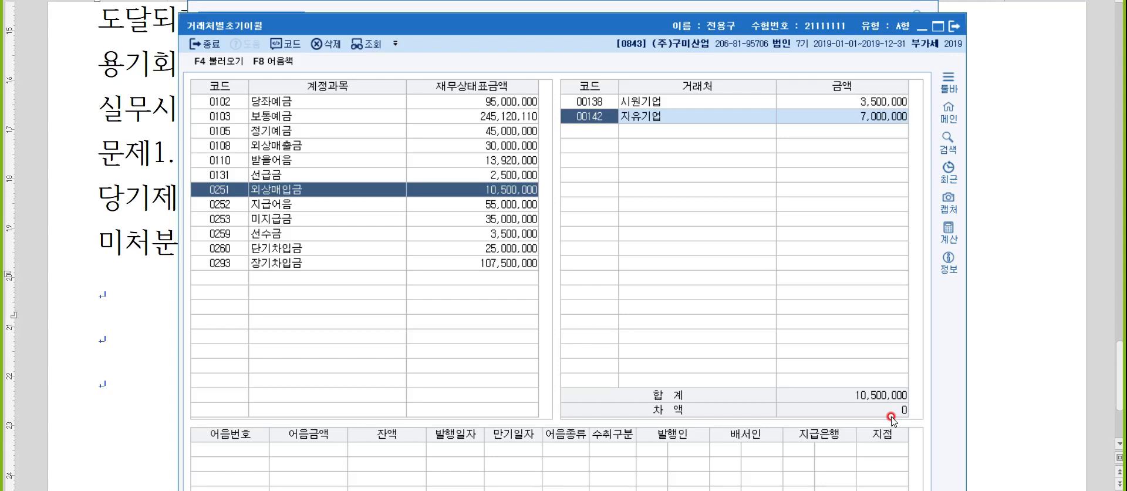
pyautogui.press('Escape')
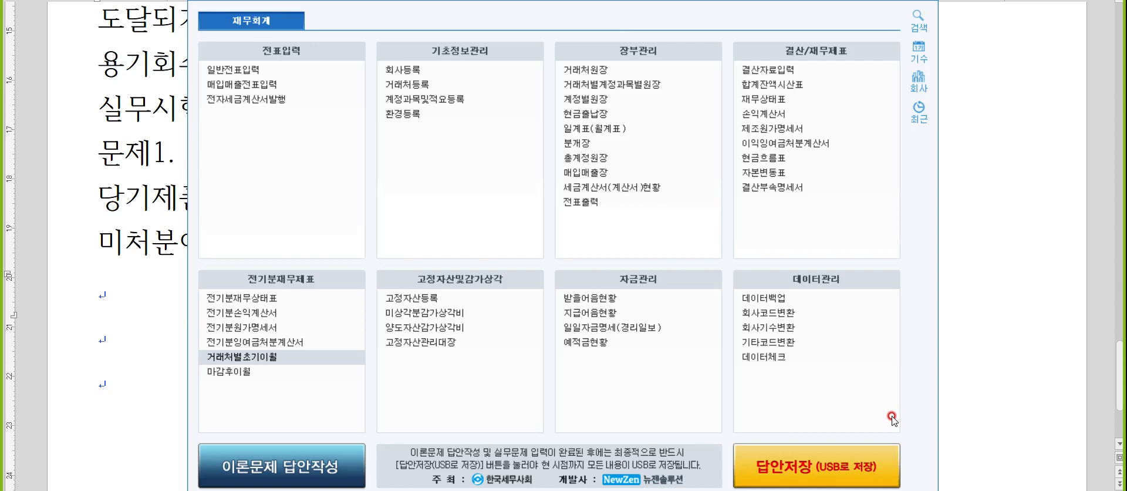
# In 계정과목및적요등록, rename account 0855 as 프리랜서비 and set its 성격 to 3.경비.
pyautogui.click(503, 99)
pyautogui.write('85')
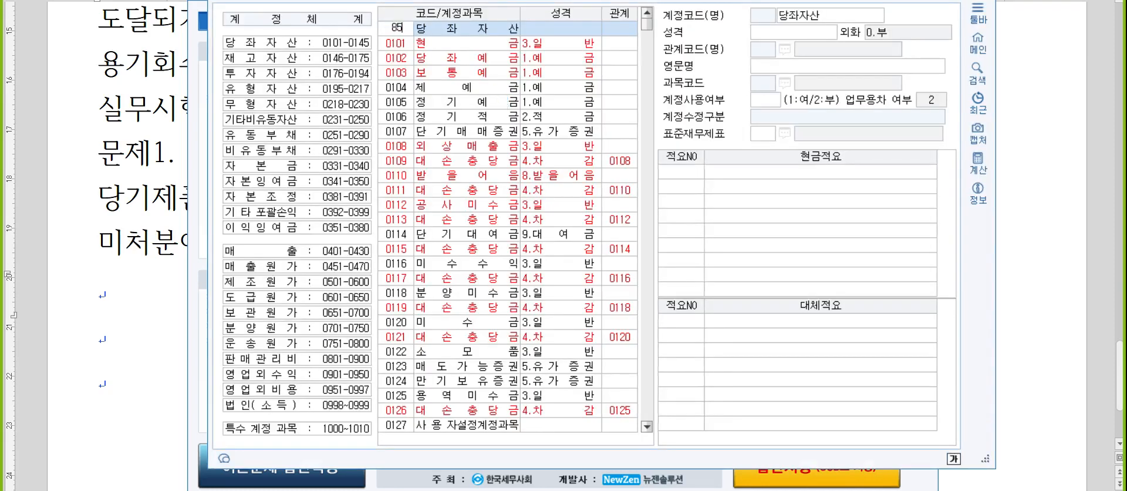
pyautogui.write('5')
pyautogui.click(799, 17)
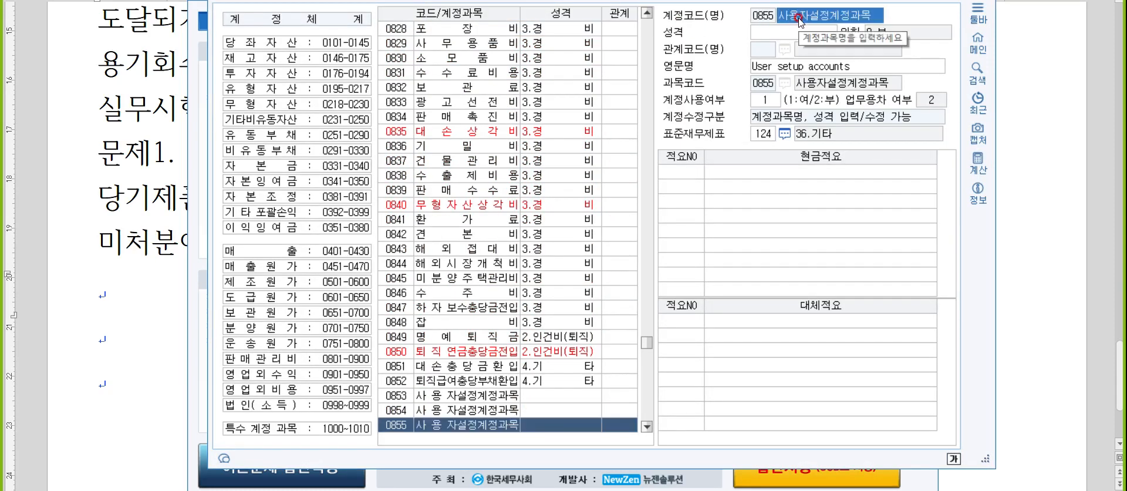
pyautogui.write('프리랜서비')
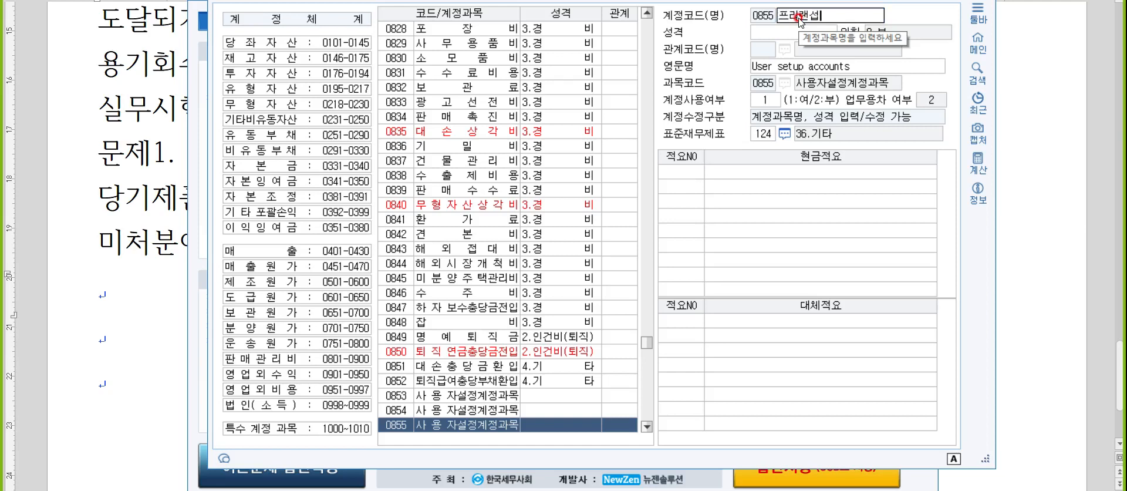
pyautogui.press('Return')
pyautogui.write('3.경')
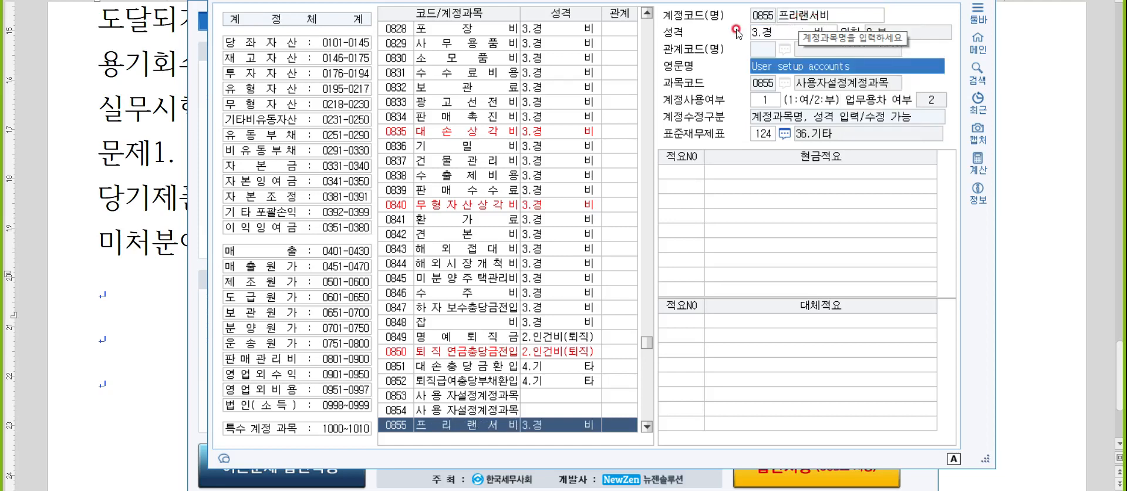
# Add 대체적요 number 1 "프리랜서 외주용역비 지급" to account 0855 and close the account registration.
pyautogui.click(693, 315)
pyautogui.write('1')
pyautogui.press('Return')
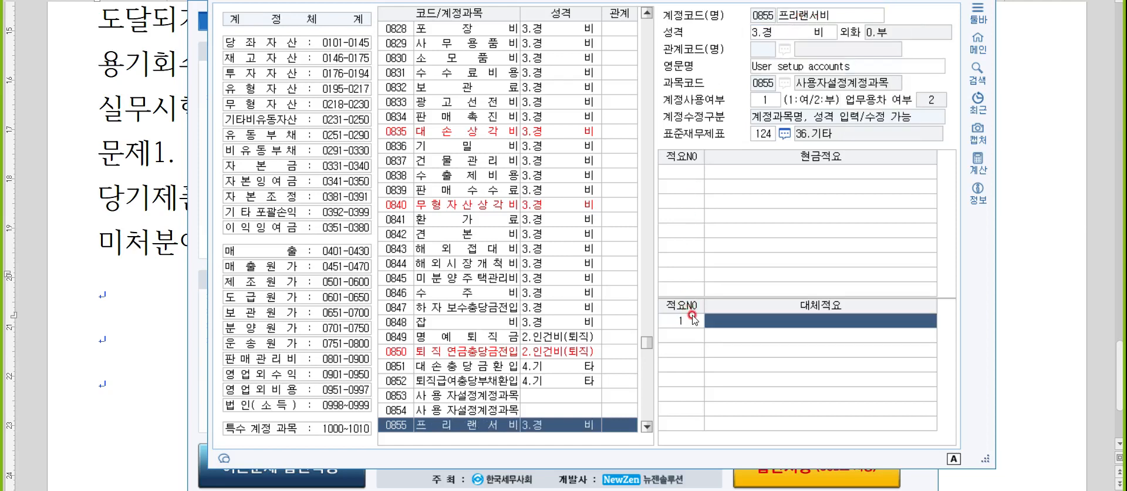
pyautogui.write('프리랜서 외주')
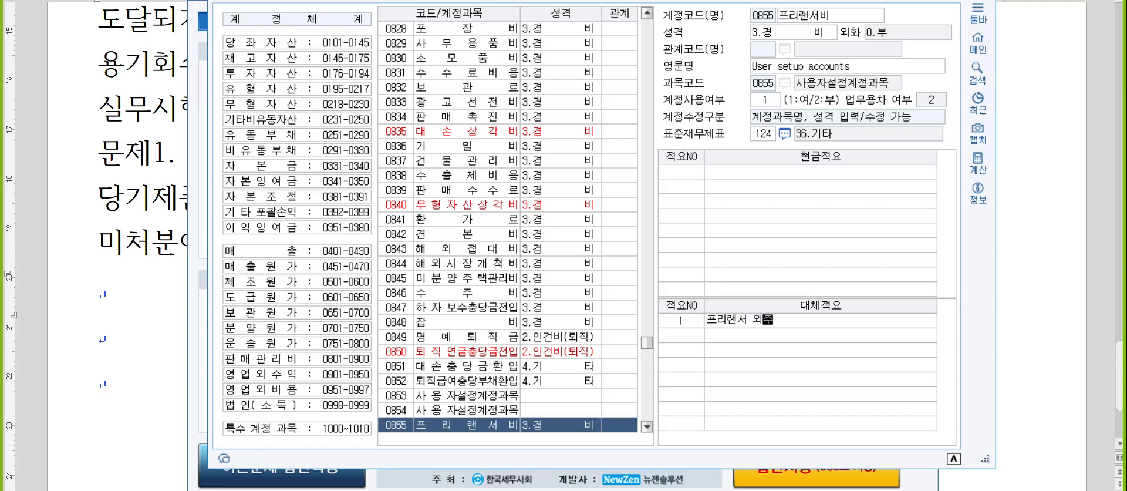
pyautogui.write('용여ㄱ비 지')
pyautogui.write('급')
pyautogui.press('Return')
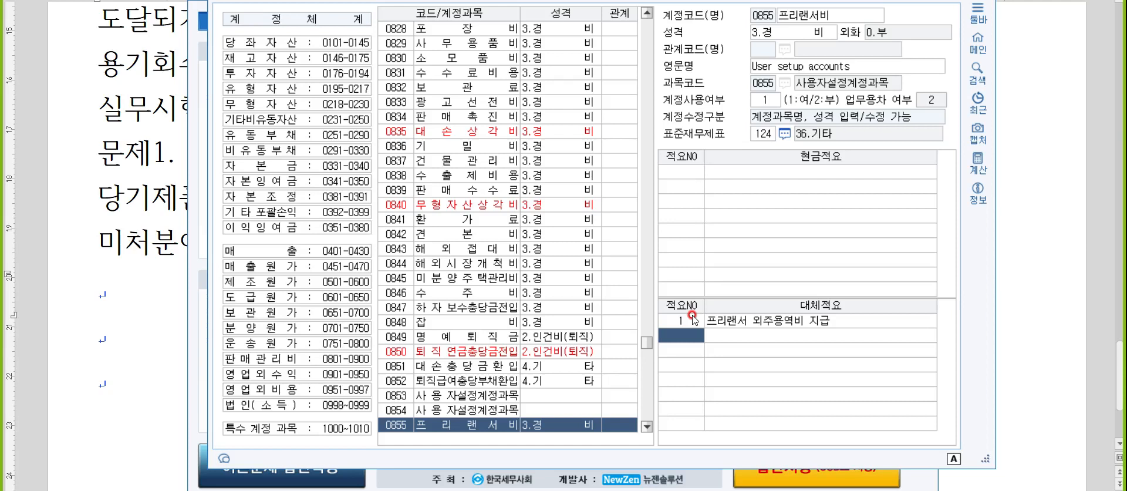
pyautogui.press('Escape')
# Switch to the word-processor document and add the heading "문제2. 일반전표" below the 미처분이익잉여금 line.
pyautogui.click(136, 298)
pyautogui.scroll(-1, 141, 301)
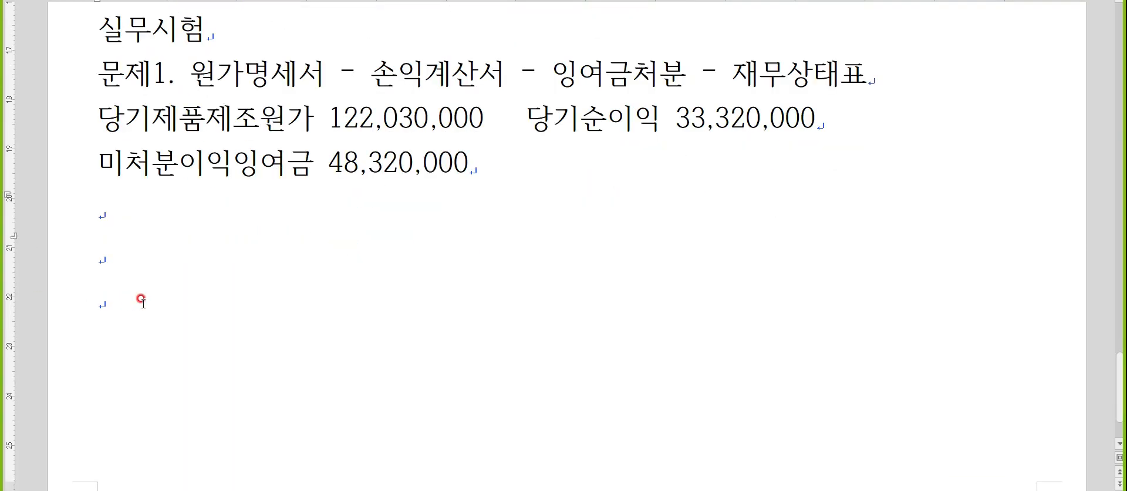
pyautogui.scroll(-1, 141, 300)
pyautogui.write('문제2')
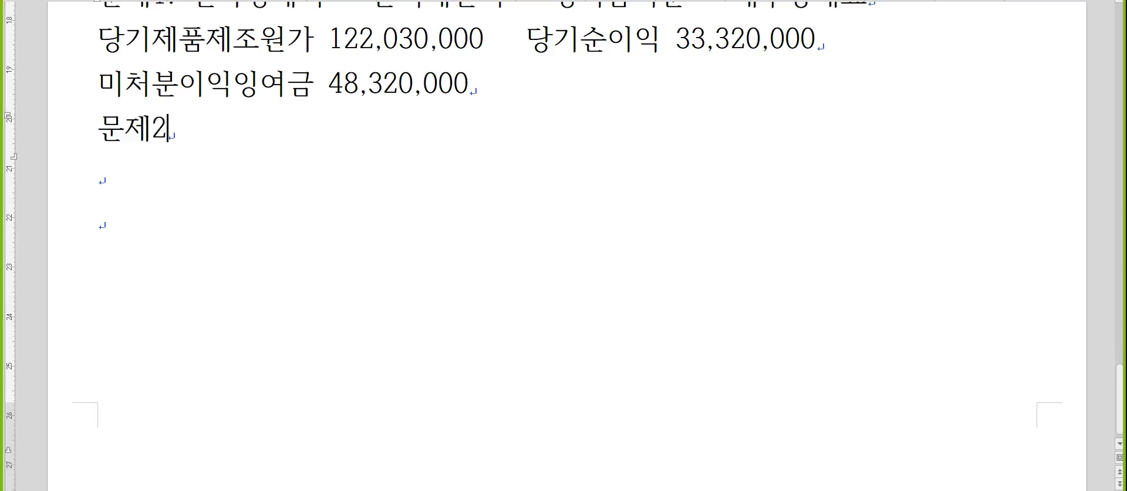
pyautogui.write('. 일반전표')
pyautogui.press('Return')
# Write the date "8월 9일" under the 문제2 heading and insert an empty line above it.
pyautogui.write('8')
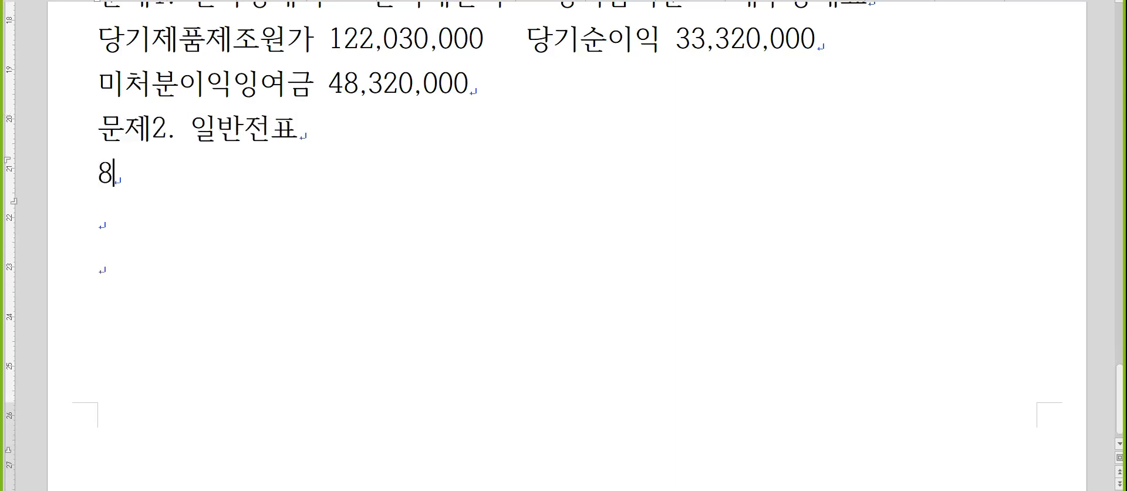
pyautogui.write('월 9일')
pyautogui.press('Home')
pyautogui.press('Return')
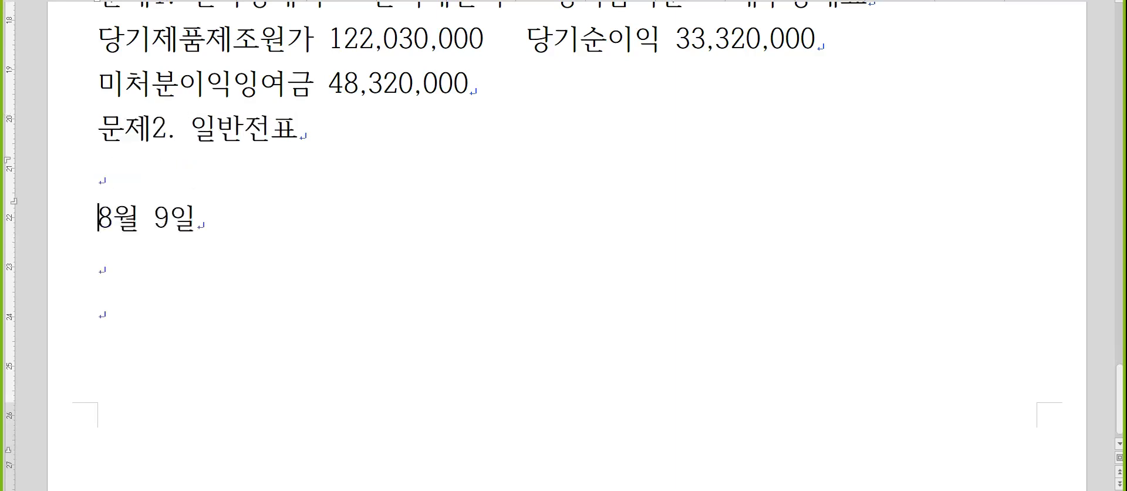
# On the empty line above the date, write "원천징수 : 지급(예수금), 수입(".
pyautogui.press('Up')
pyautogui.write('원천징수')
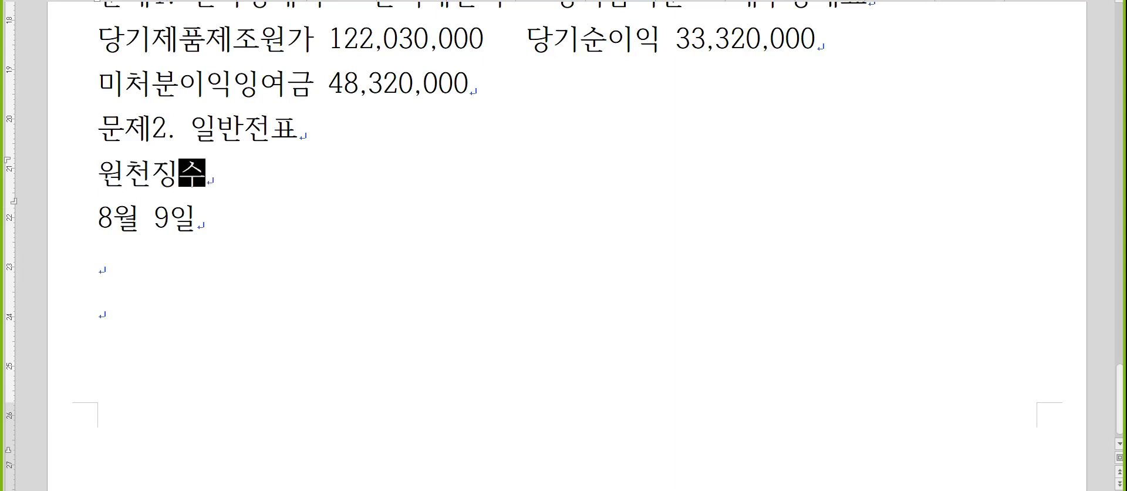
pyautogui.write(' :')
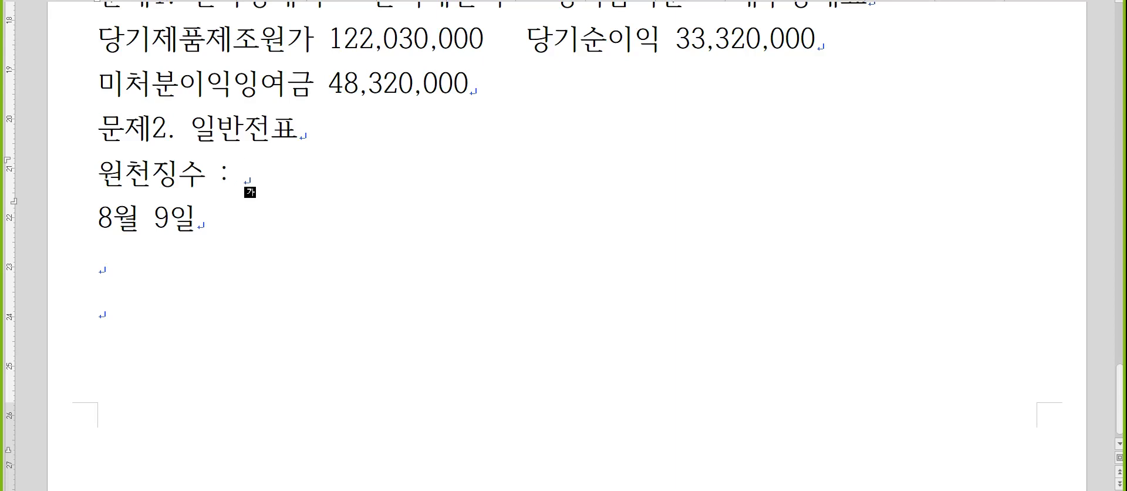
pyautogui.write('지;그')
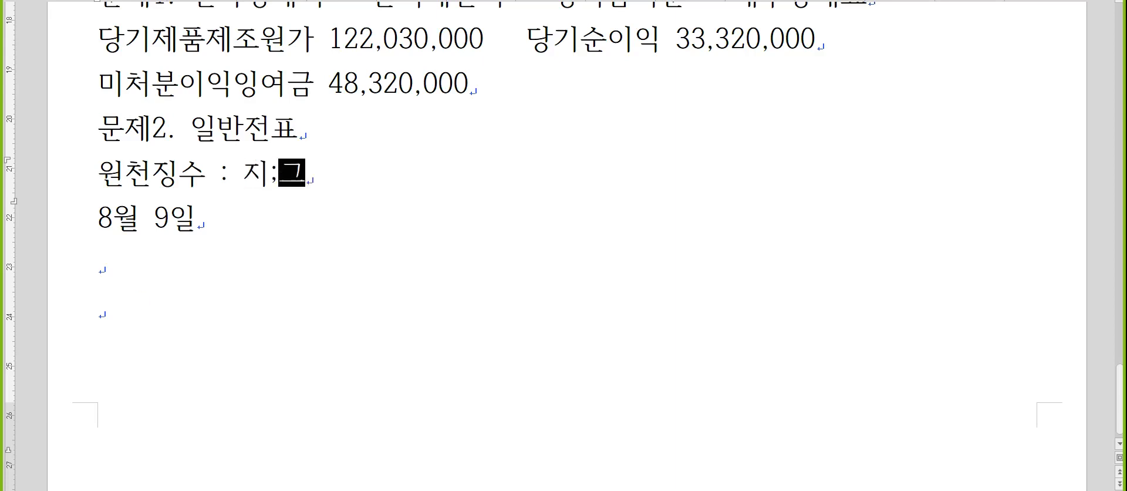
pyautogui.press('BackSpace')
pyautogui.press('BackSpace')
pyautogui.press('BackSpace')
pyautogui.write('급(ㅇ')
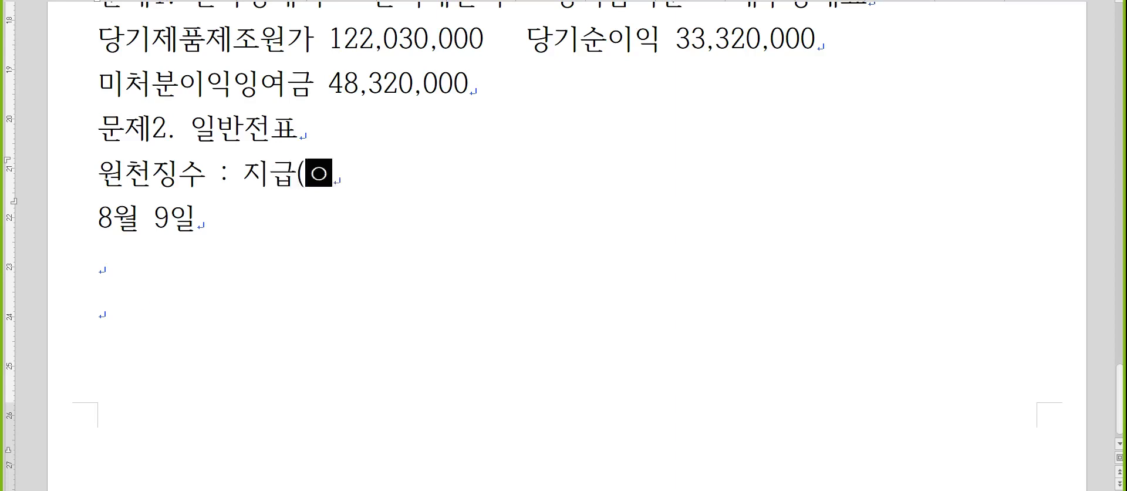
pyautogui.write('ㅖ수금), 수입(')
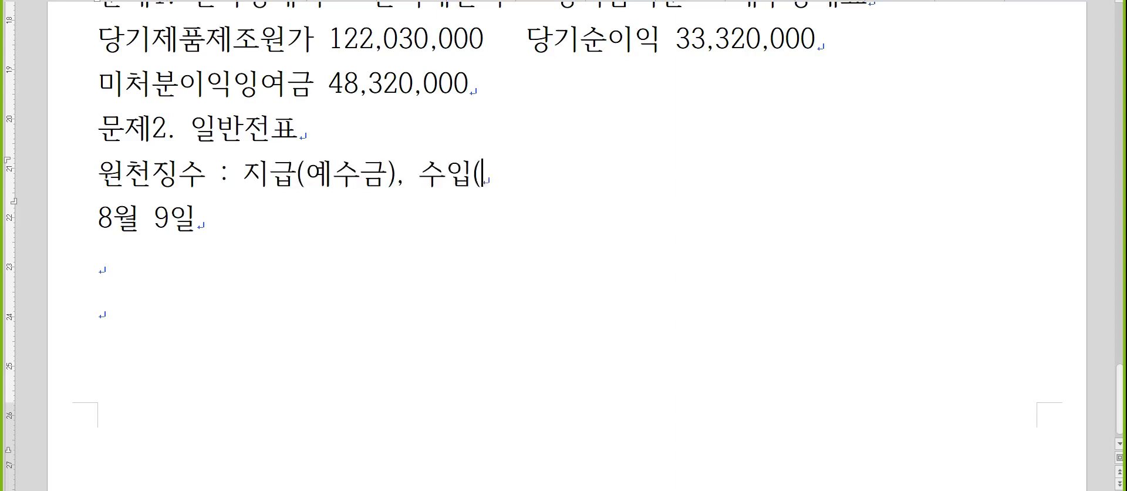
# Complete the 원천징수 note with "선납세금 - 이자수익, 법인세중간예납)".
pyautogui.write('선납세금 - 이자')
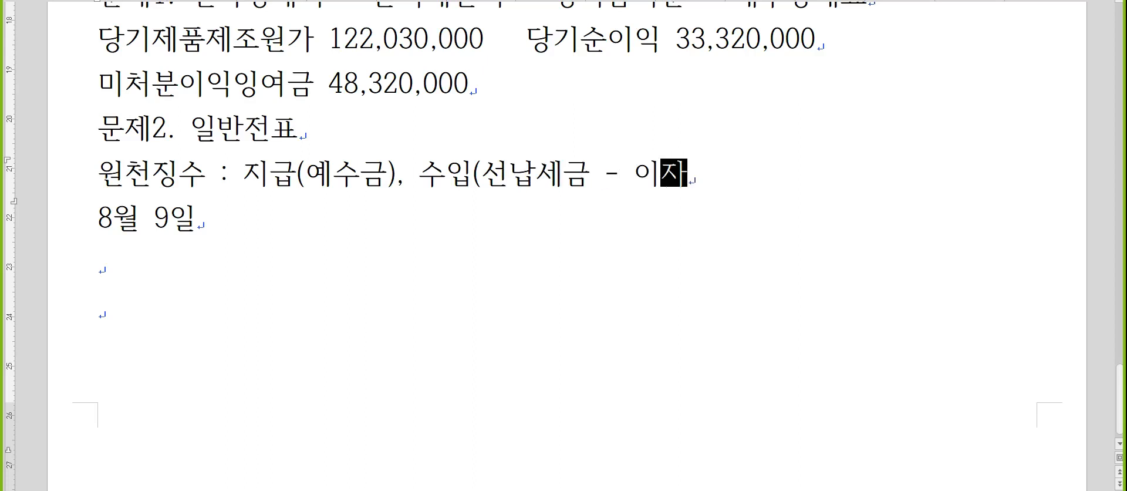
pyautogui.write('수익, 법인세주악ㄴ')
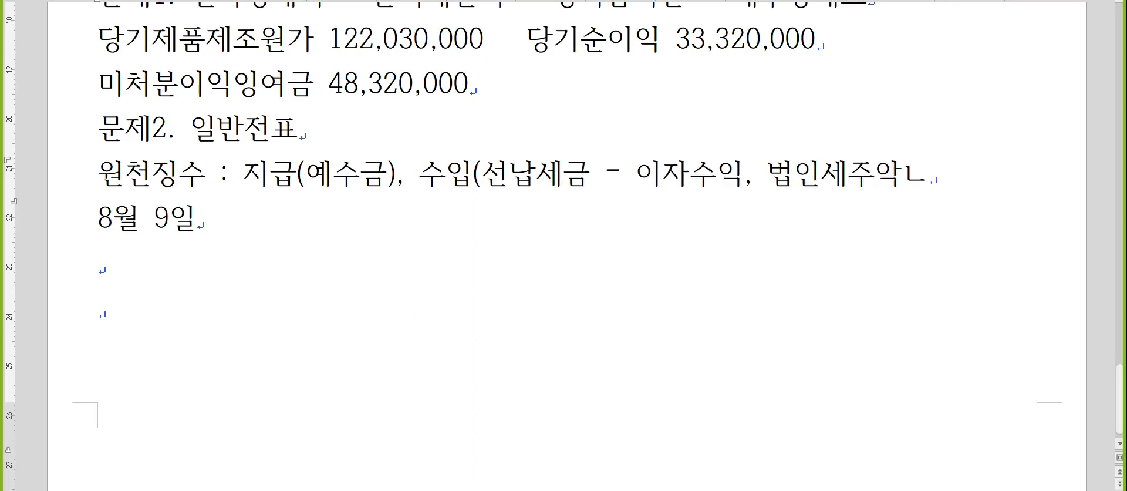
pyautogui.press('BackSpace')
pyautogui.press('BackSpace')
pyautogui.press('BackSpace')
pyautogui.write('중간예나')
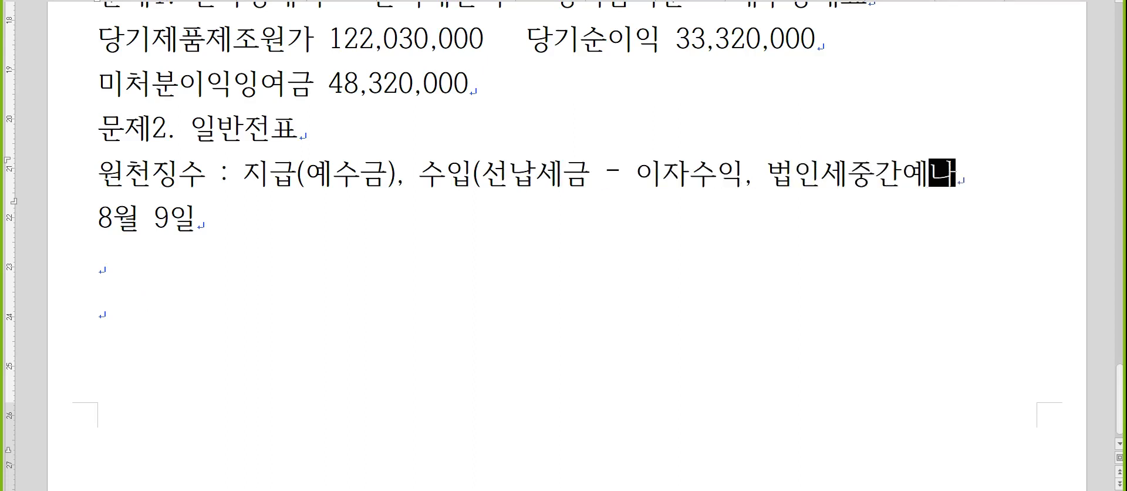
pyautogui.write('ㅂ)')
# Complete the 8월 9일 entry with "선납세금9,240/이자수익60,000" and an aligned second line "보통예금50,760".
pyautogui.press('Down')
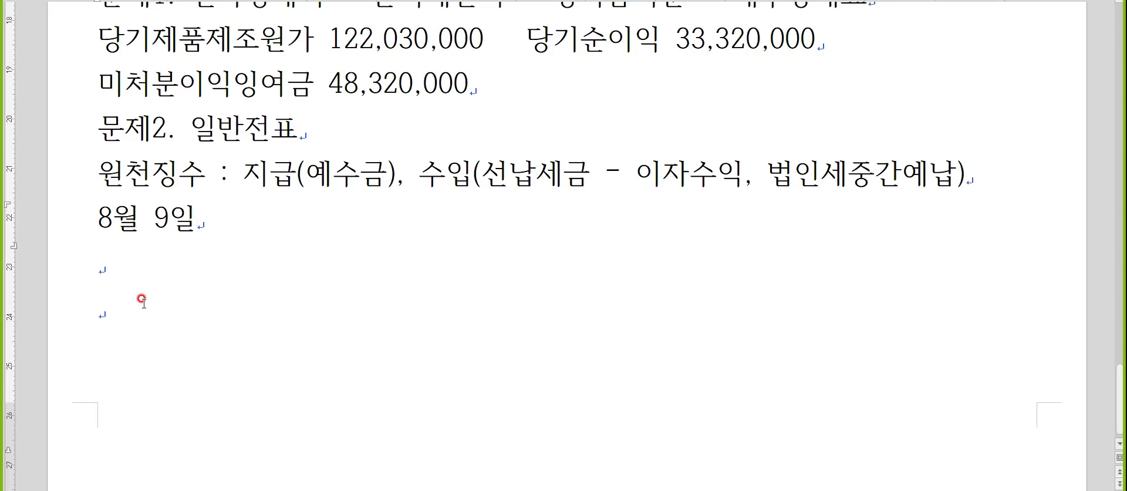
pyautogui.write('선납세금9,2')
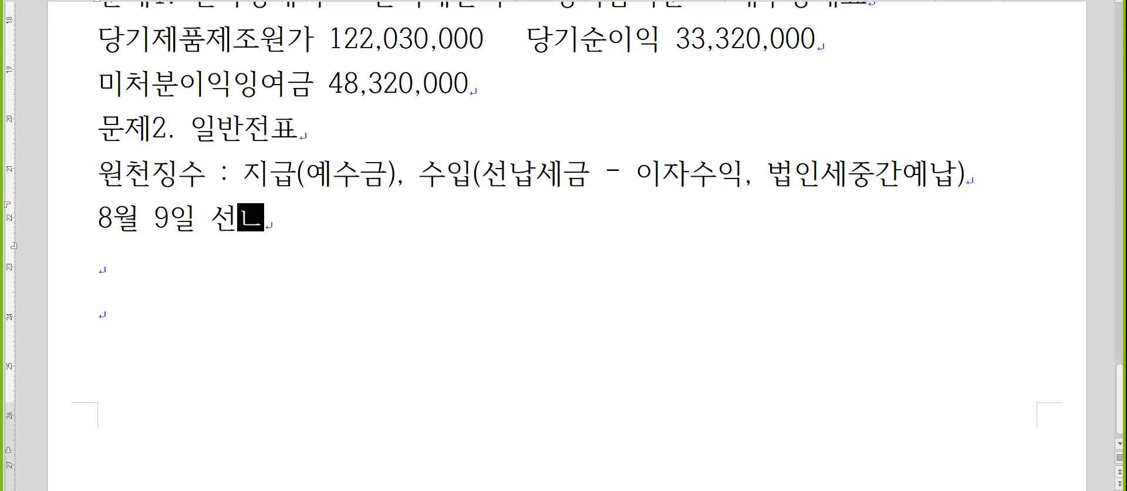
pyautogui.write('40')
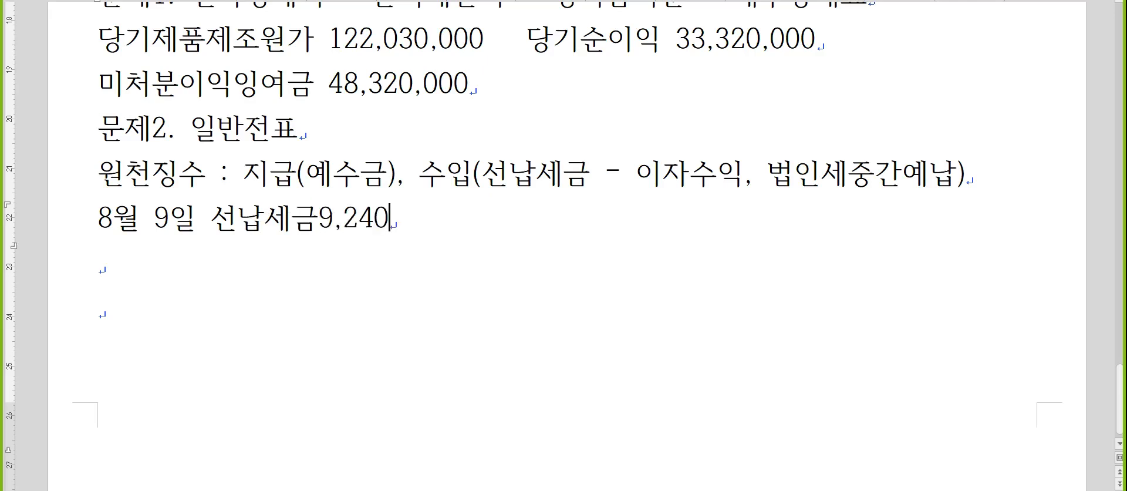
pyautogui.write('/이자숭익60,000')
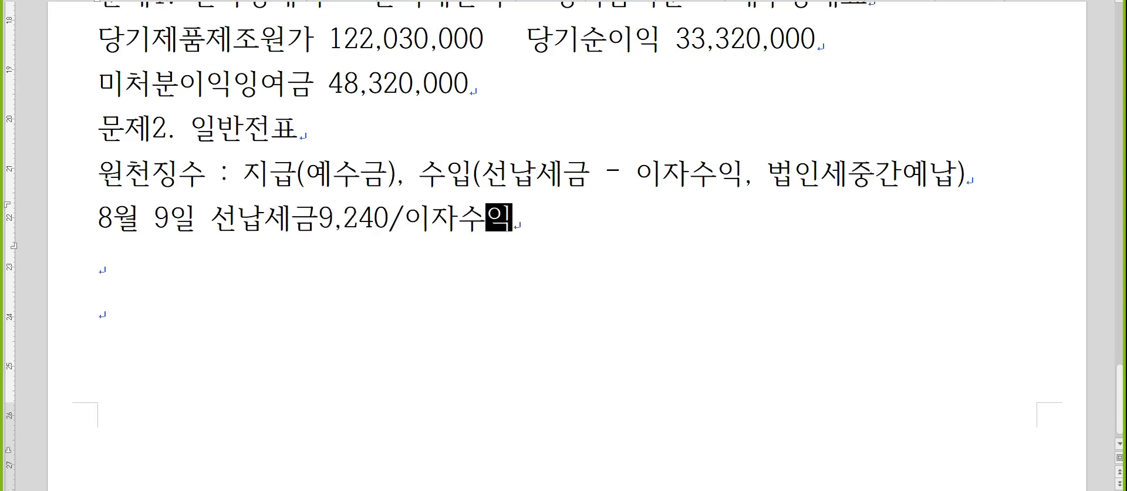
pyautogui.press('Return')
pyautogui.write('보통예금')
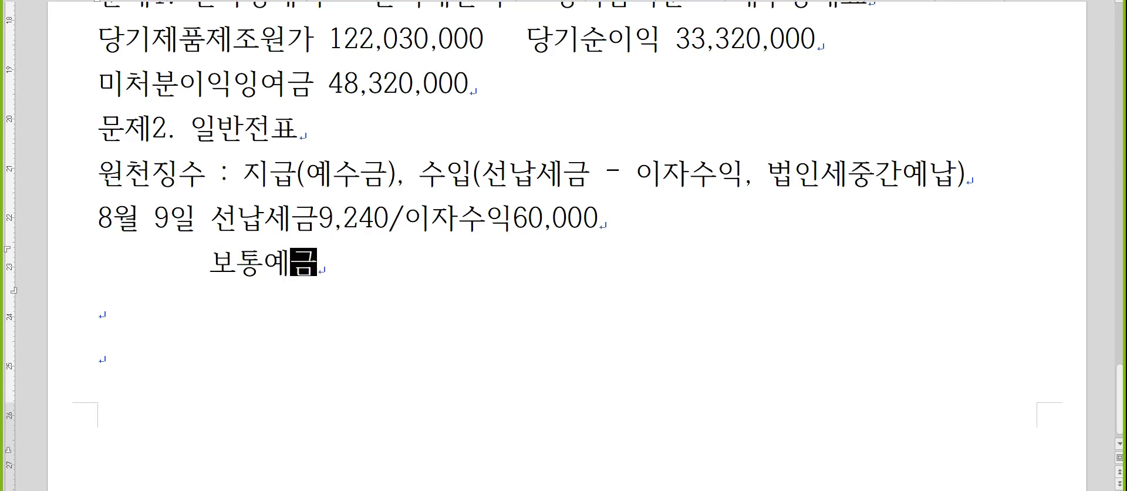
pyautogui.write('50,760')
pyautogui.click(154, 296)
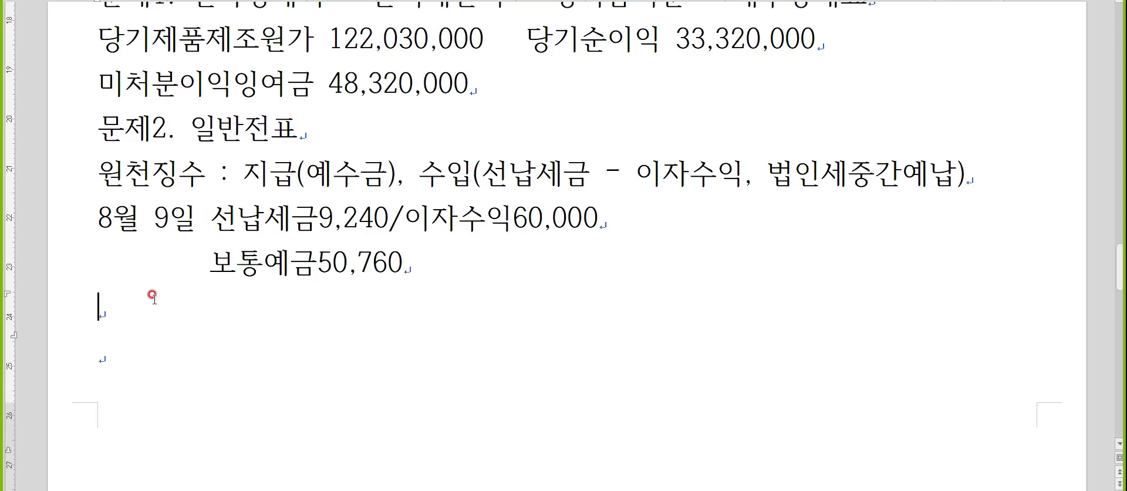
# Below the 보통예금50,760 line, write the entry "10월1일 기부금3,000,000/보통예금3,000,000".
pyautogui.scroll(-2, 154, 297)
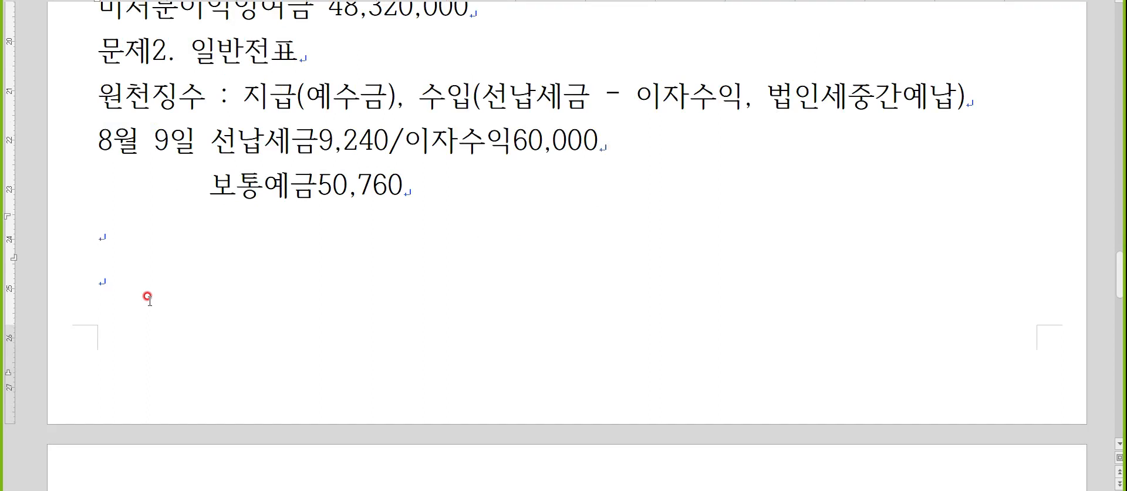
pyautogui.press('Hangul')
pyautogui.write('10월1이')
pyautogui.write('ㄹ')
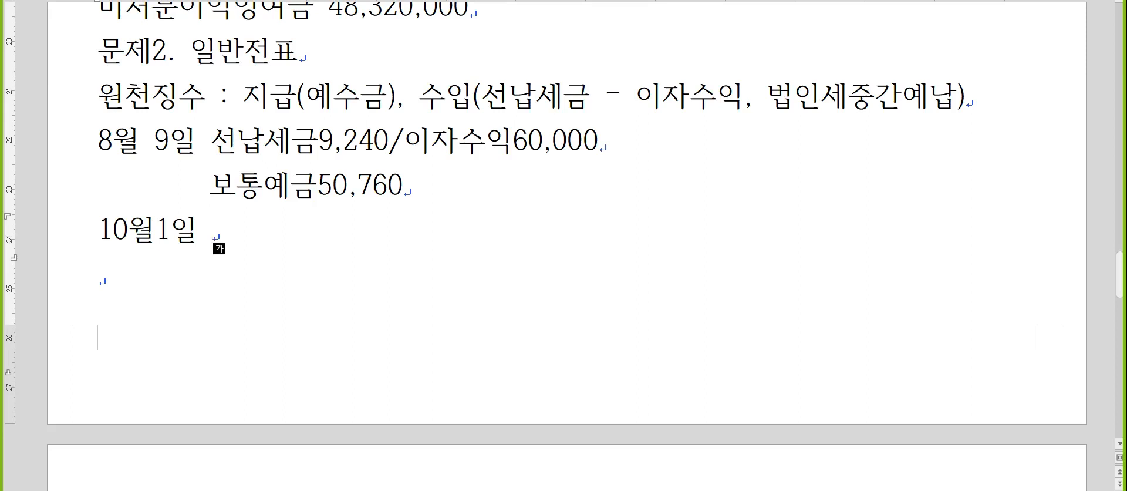
pyautogui.scroll(-1, 224, 268)
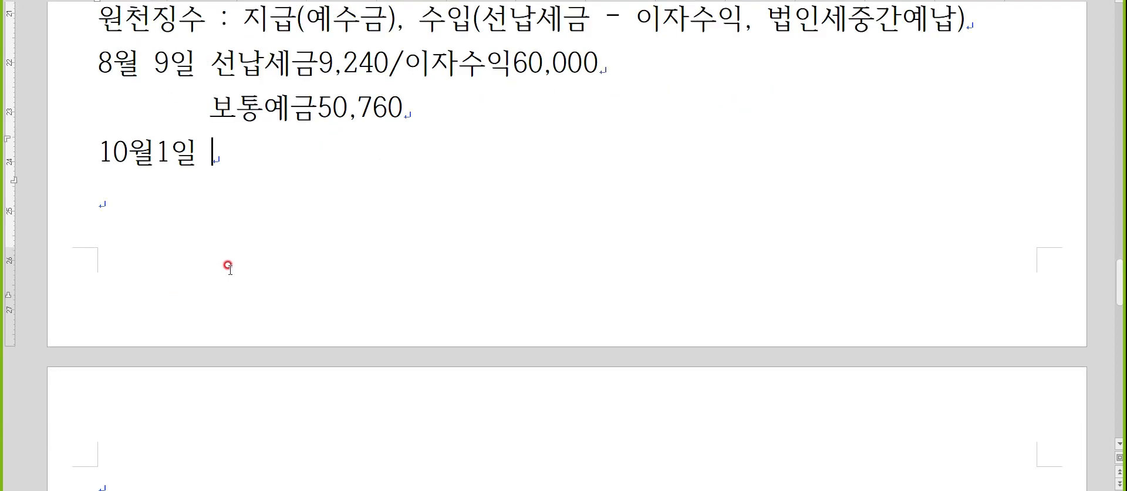
pyautogui.press('Hangul')
pyautogui.write('기부금')
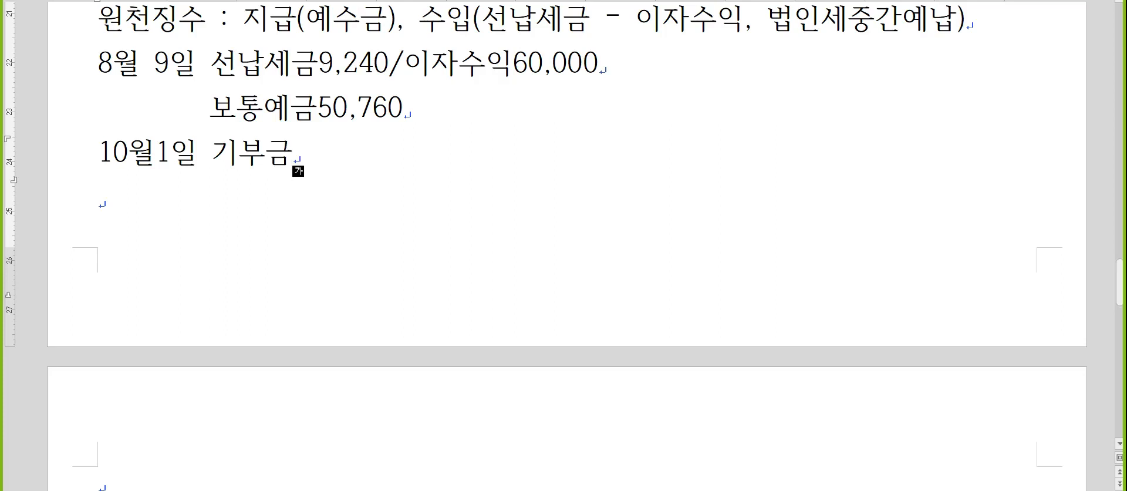
pyautogui.write('3,000,000')
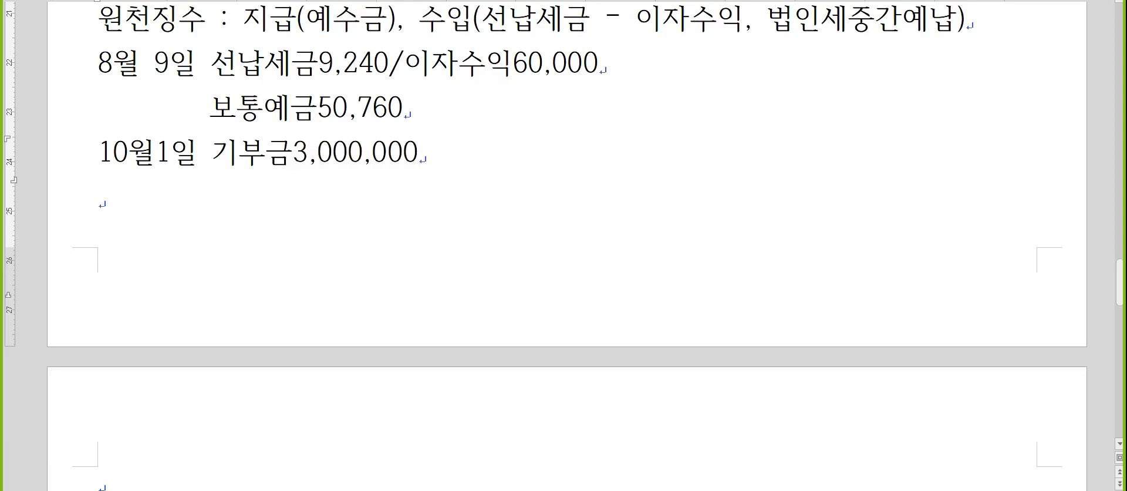
pyautogui.write('/보통예')
pyautogui.write('금3,000,000')
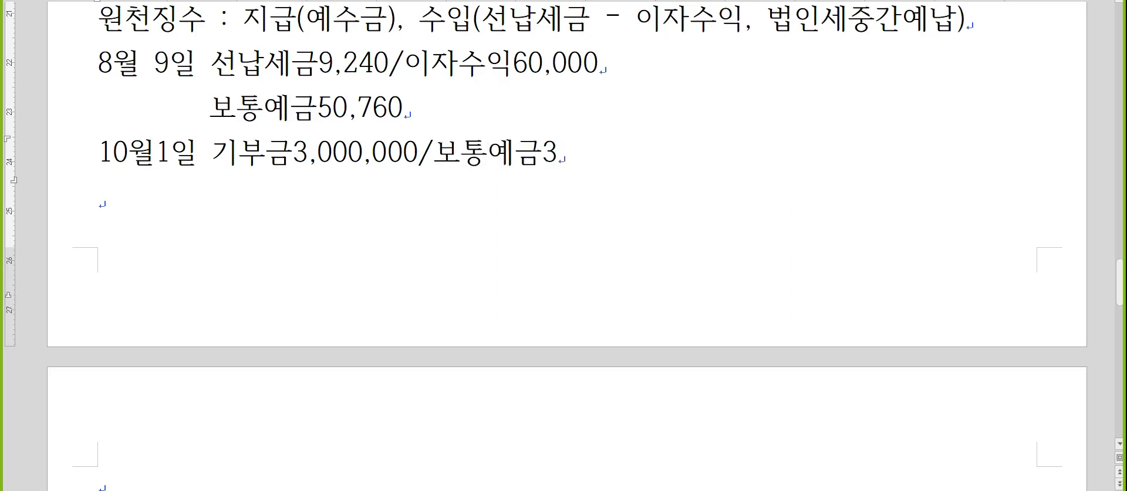
# Add a new line below the 10월1일 entry with the date "10월20일".
pyautogui.press('Return')
pyautogui.write('10월0')
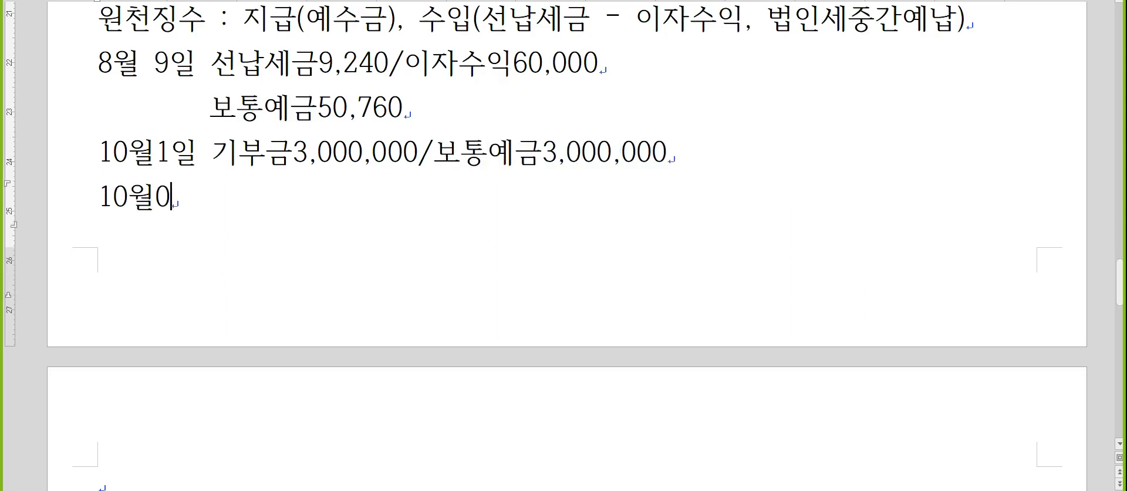
pyautogui.press('BackSpace')
pyautogui.write('20일')
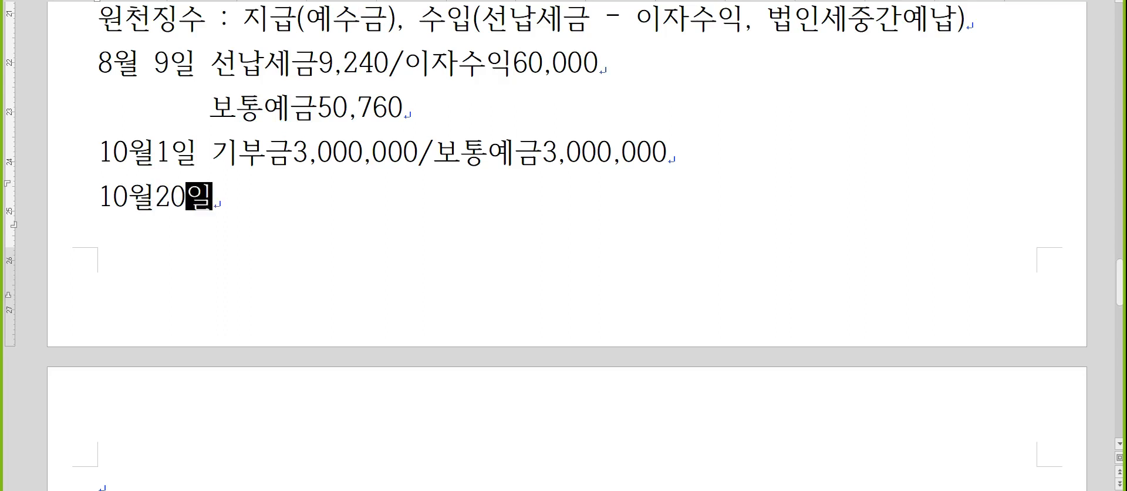
# Insert a line above the 10월1일 entry and write the date "9월 7일" on it.
pyautogui.press('Up')
pyautogui.press('Home')
pyautogui.press('Return')
pyautogui.press('Up')
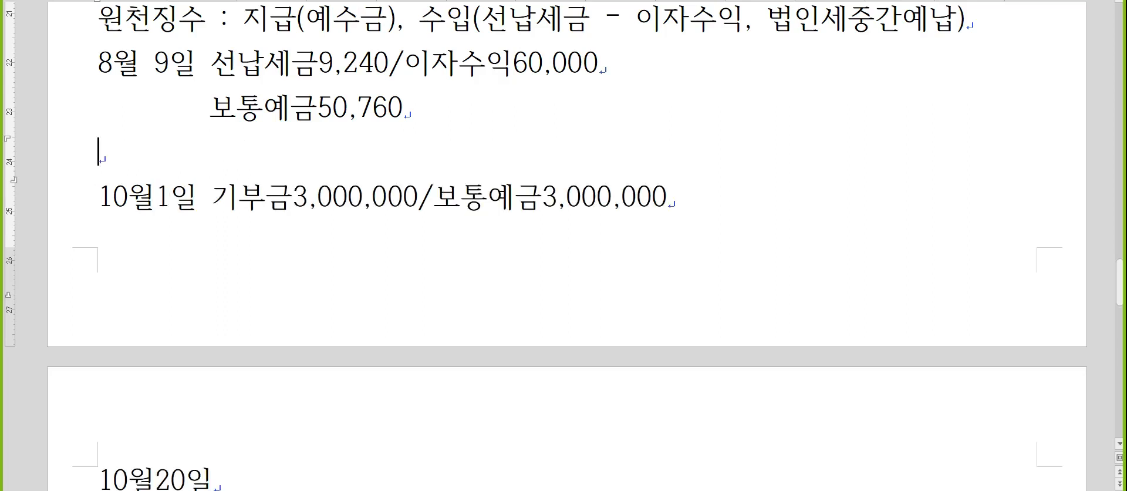
pyautogui.write('9월 7일')
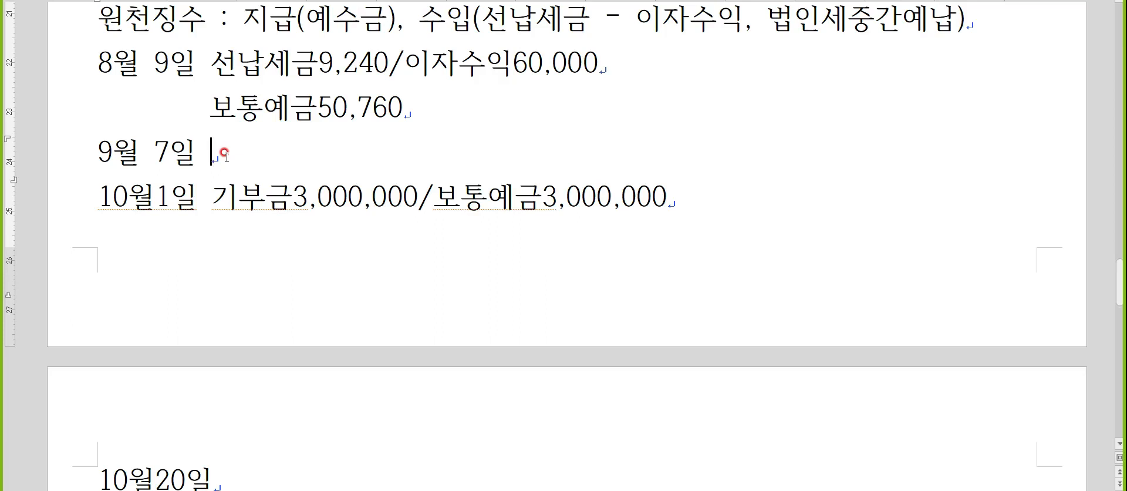
# After the 9월 7일 date, write the entry "(8)교육훈련비1,000,000/예수금33,000".
pyautogui.write('(8)교육훈련')
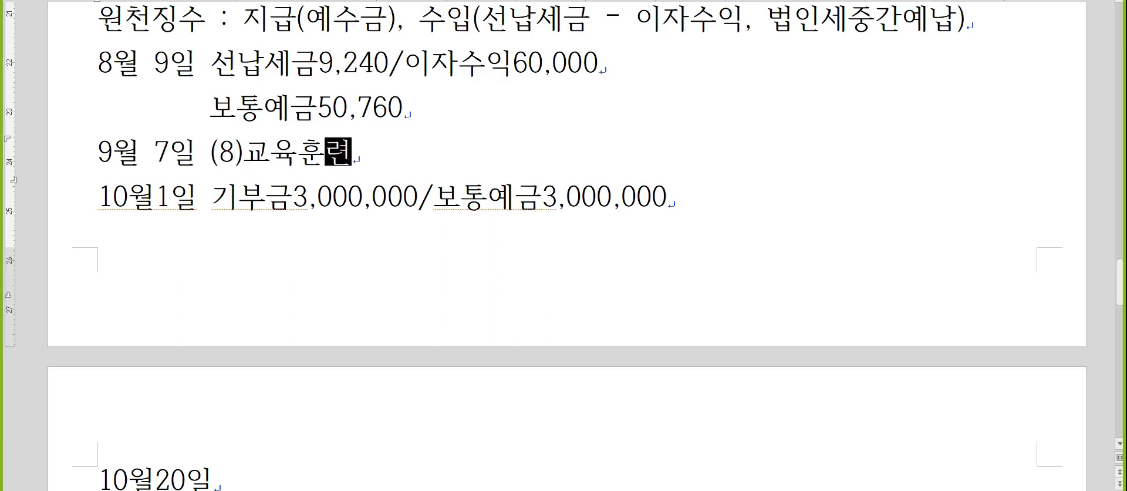
pyautogui.write('비1,000')
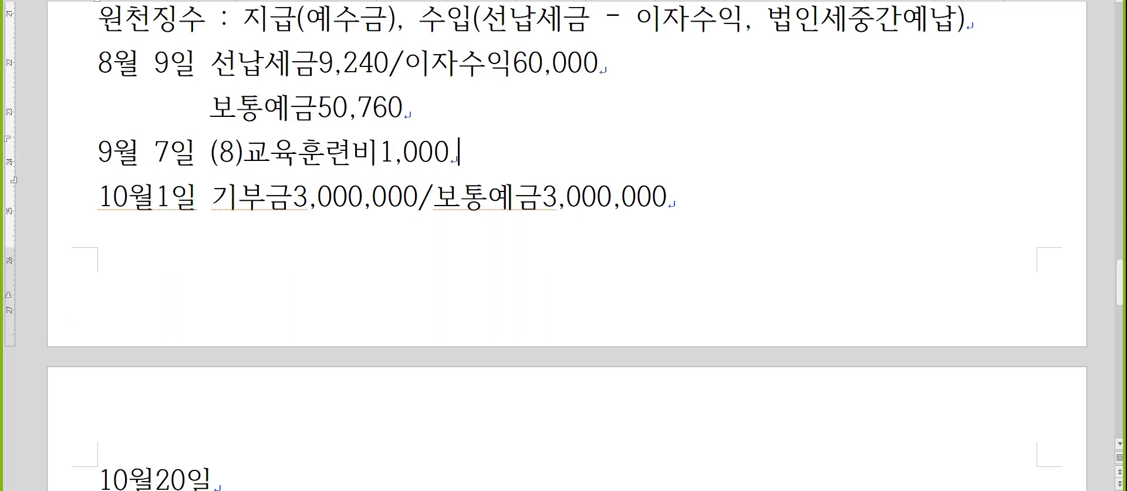
pyautogui.write(',000/ㅇ')
pyautogui.press('BackSpace')
pyautogui.press('BackSpace')
pyautogui.press('BackSpace')
pyautogui.press('BackSpace')
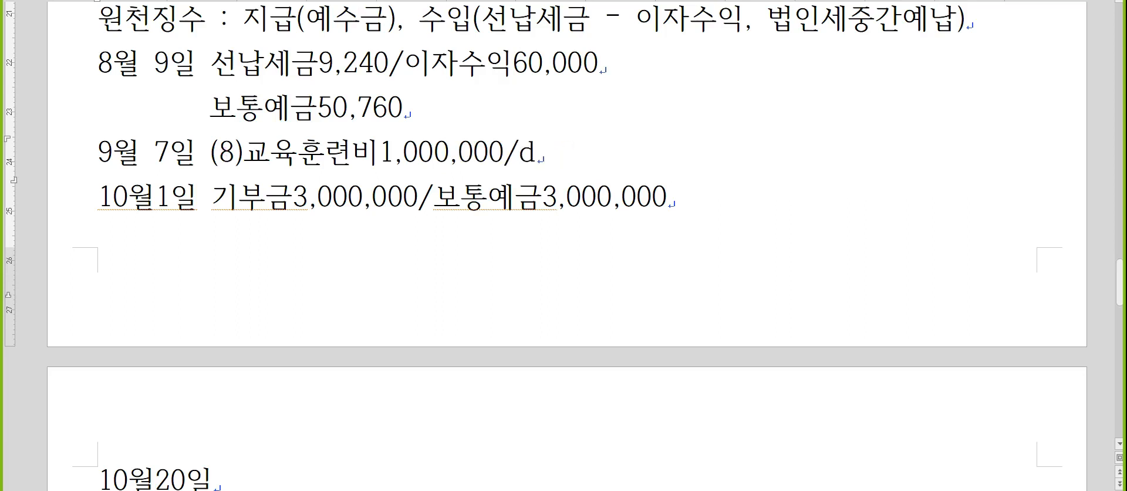
pyautogui.write('예수그금33,000')
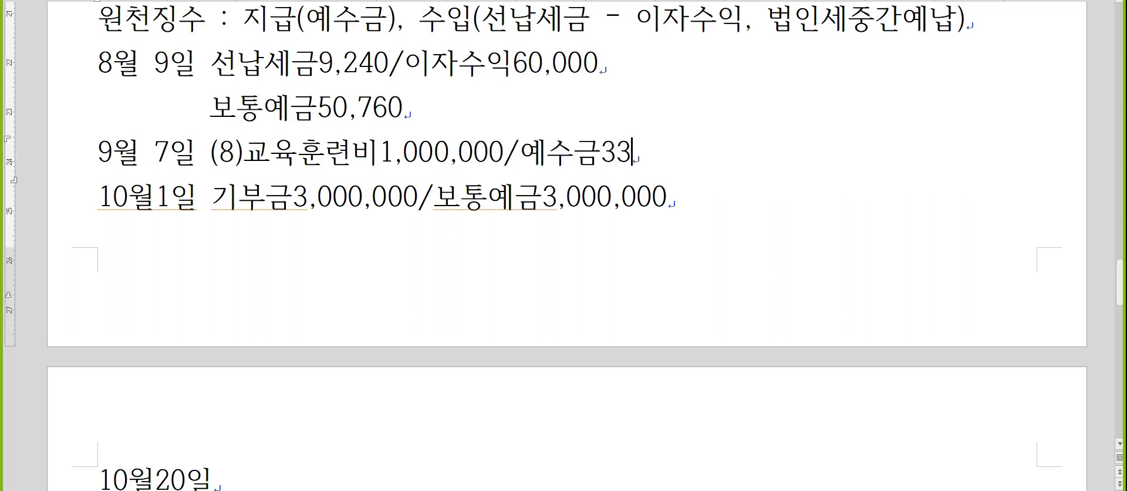
# Add a second credit line "/보통예금967,000" to the 9월 7일 entry, aligned under the slash before 예수금.
pyautogui.press('Return')
pyautogui.press('Tab')
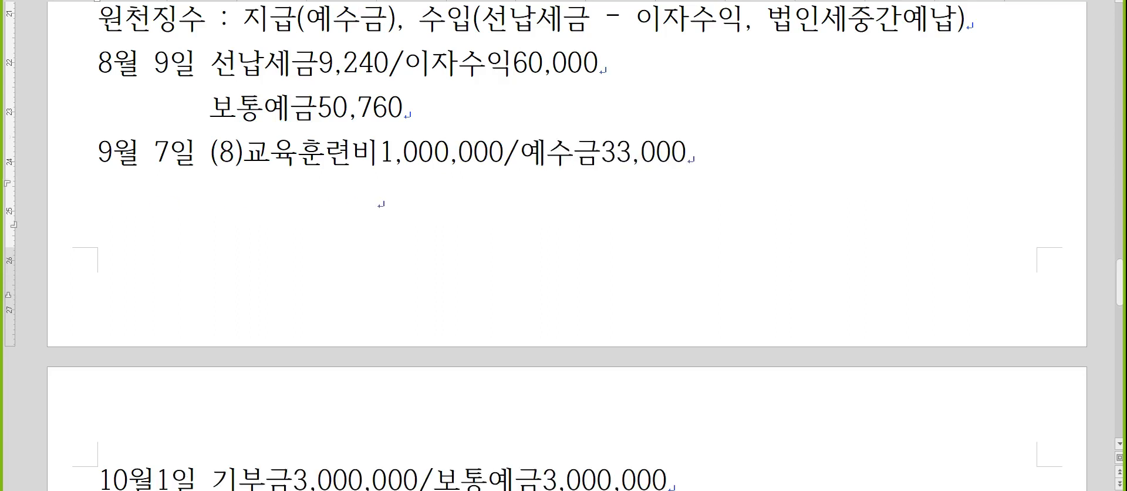
pyautogui.write('/보통예금')
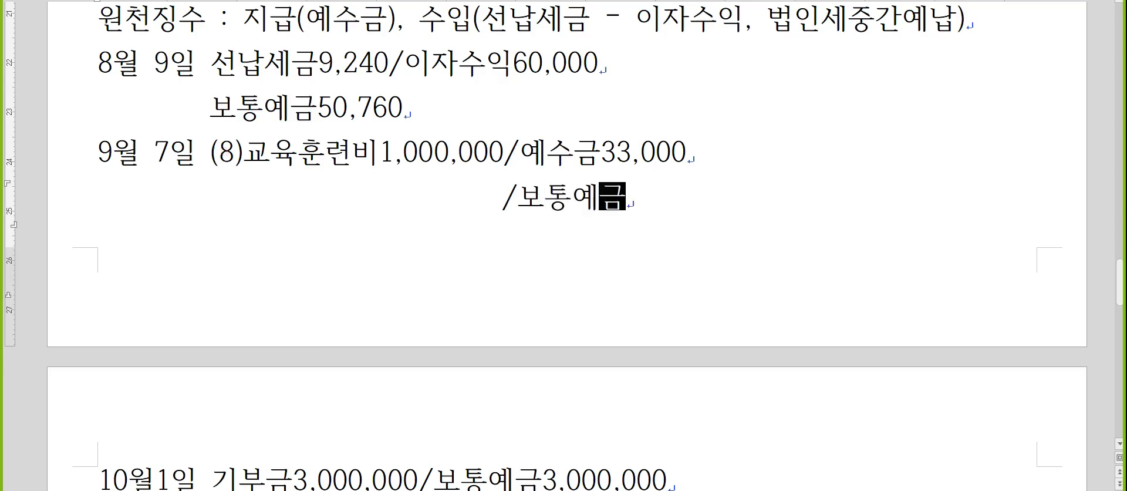
pyautogui.write('967,000')
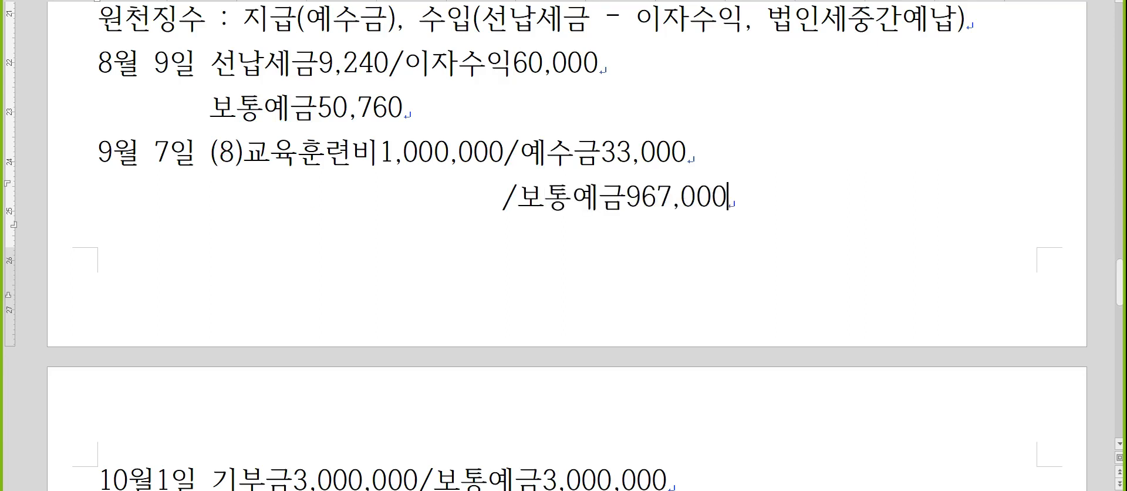
# Complete the 10월20일 line with the entry "원재료2,300,000/현금2,300,000".
pyautogui.press('Down')
pyautogui.press('Down')
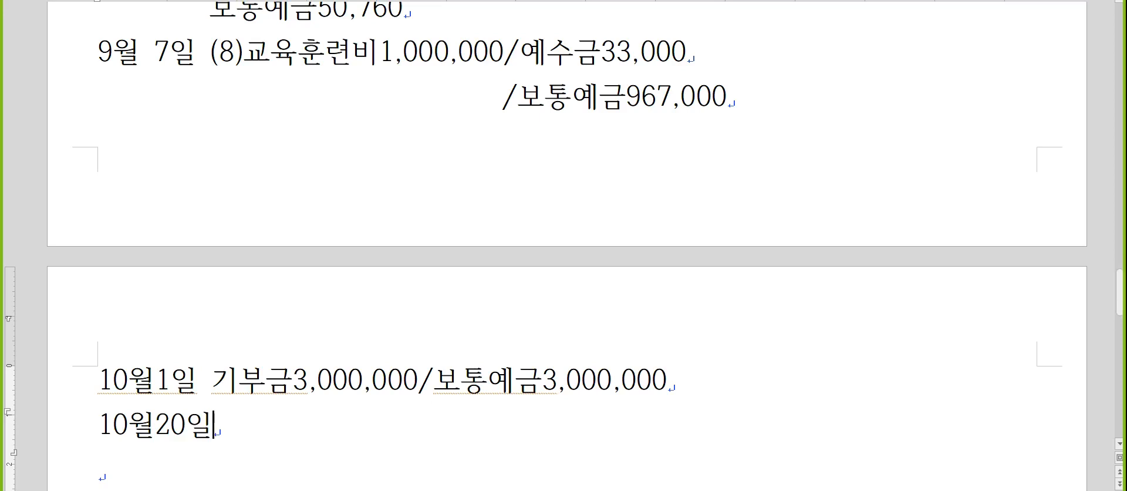
pyautogui.press('Down')
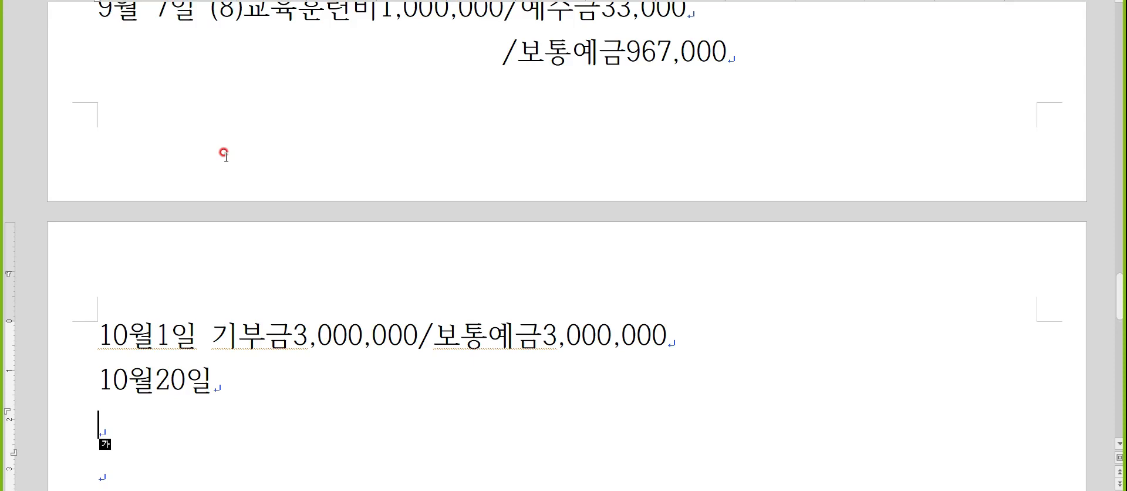
pyautogui.press('Left')
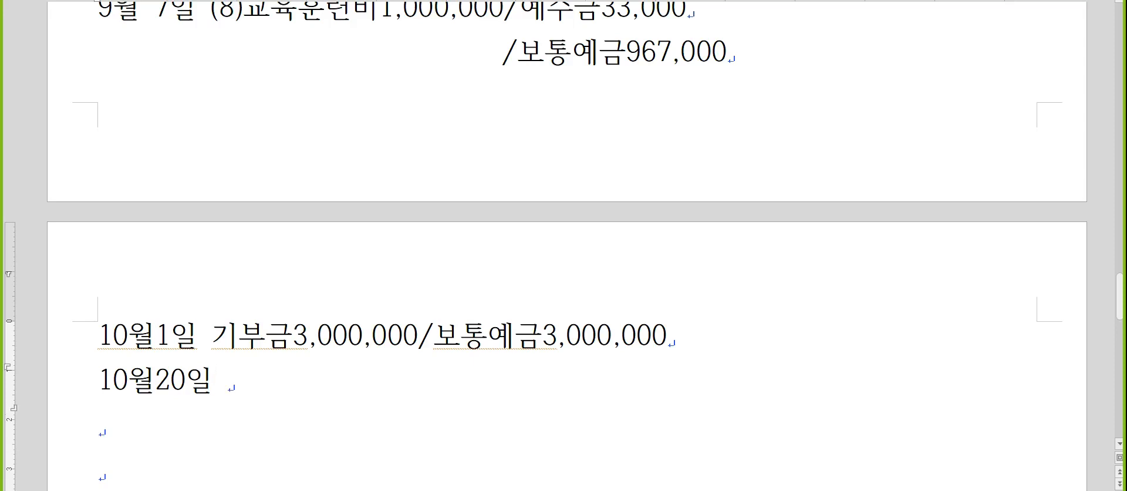
pyautogui.write('원재료2,')
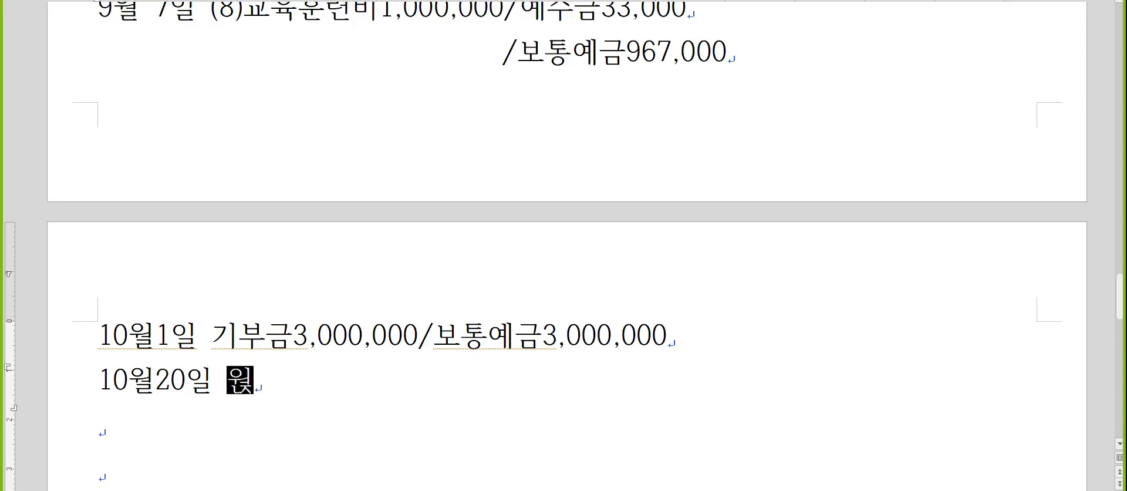
pyautogui.write('300')
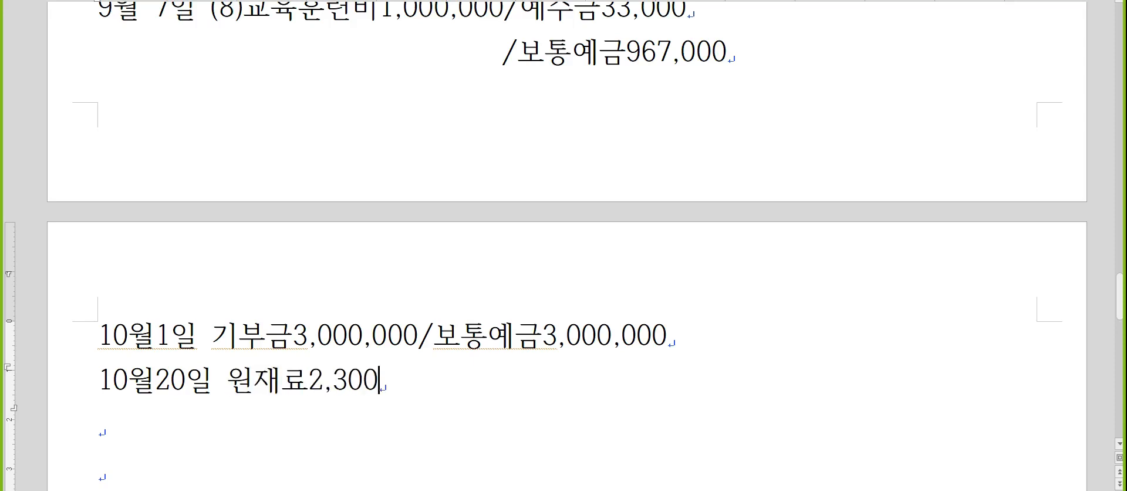
pyautogui.write(',000/현금2,300,000')
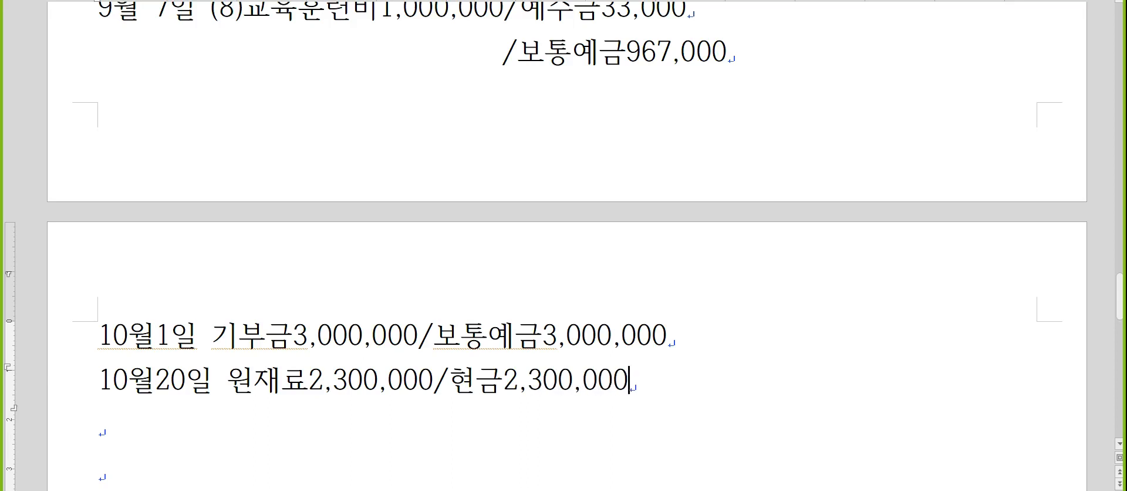
# Insert a line above the 10월20일 entry and write the note "매입시에 부대비용 : 원가(자산" on it.
pyautogui.press('Home')
pyautogui.press('Return')
pyautogui.press('Up')
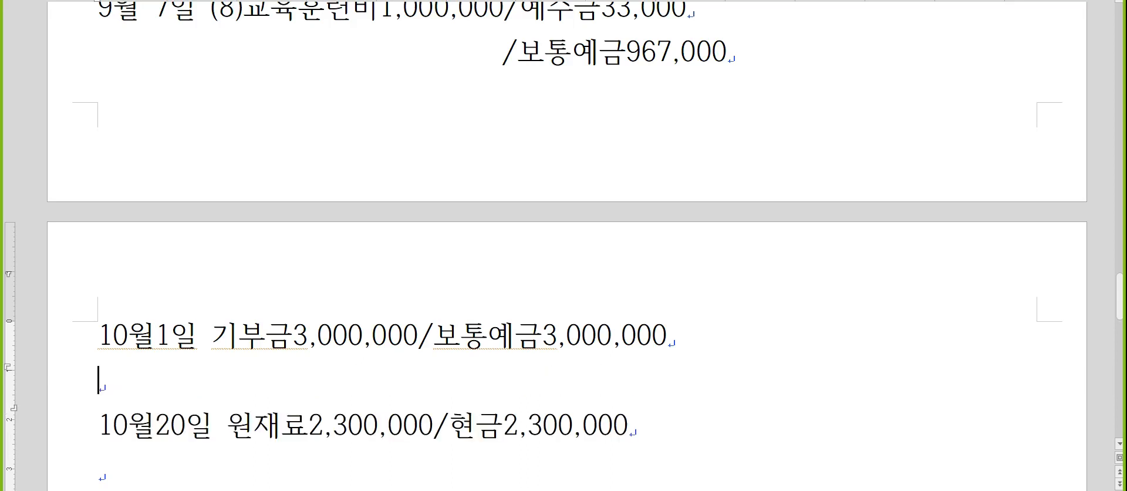
pyautogui.write('매입시에 부대비용 ')
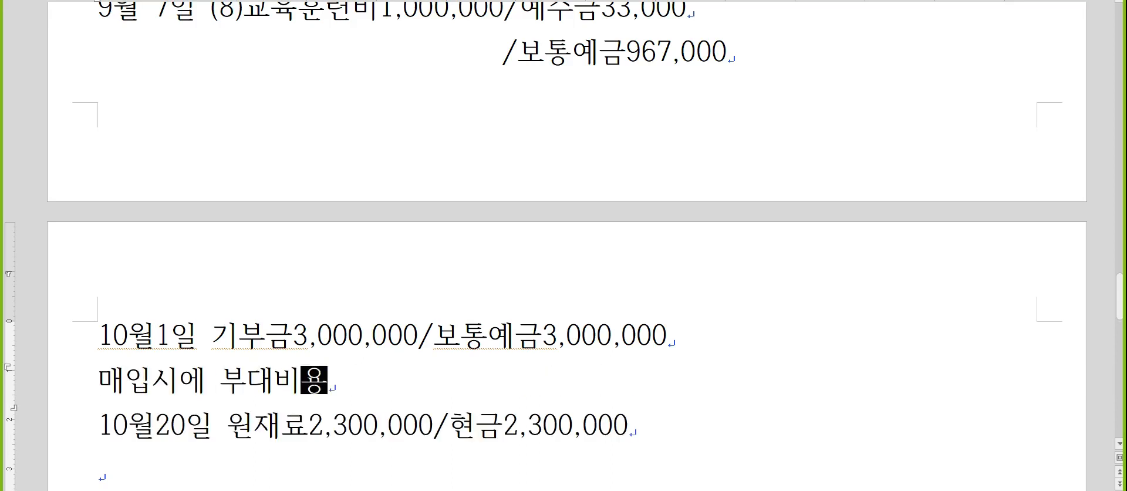
pyautogui.write(': 원가(자산')
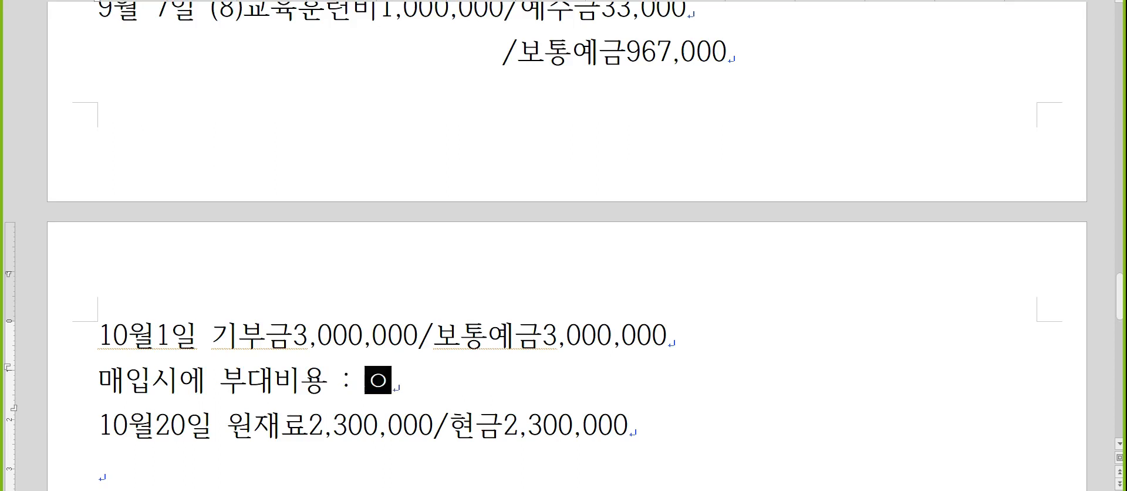
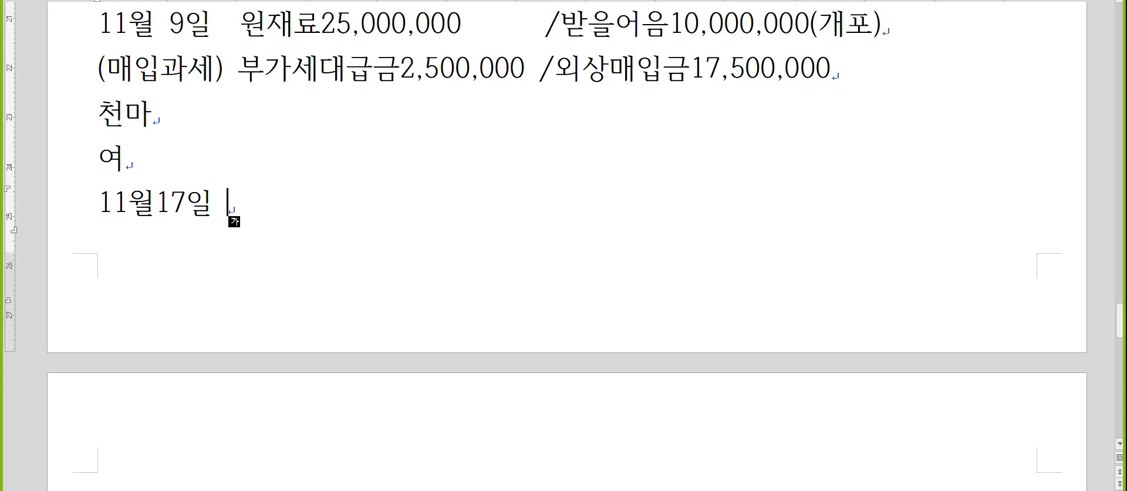
# Add the transaction type "(매출수출)" on a new line below the 11월17일 date.
pyautogui.press('Return')
pyautogui.write('(')
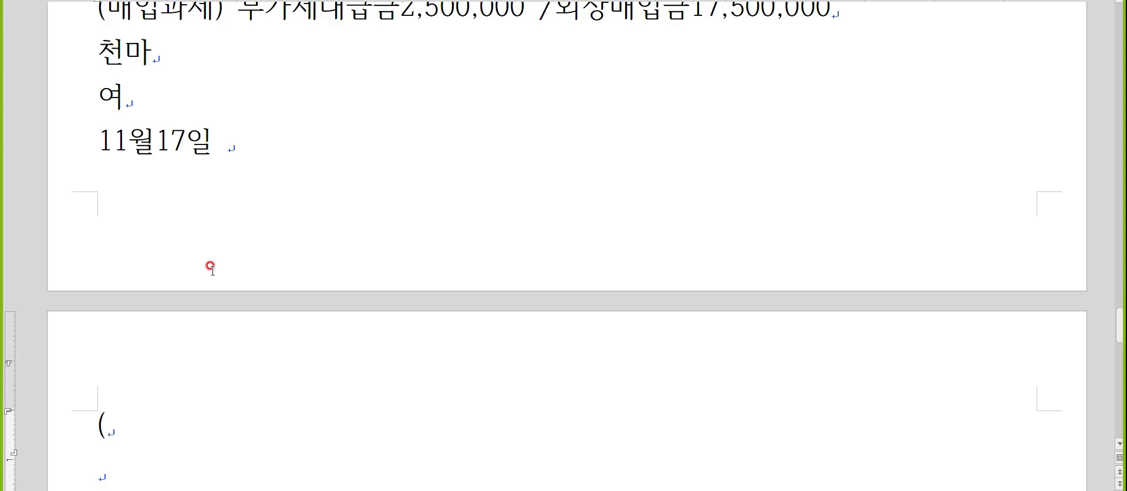
pyautogui.write('매출수출)')
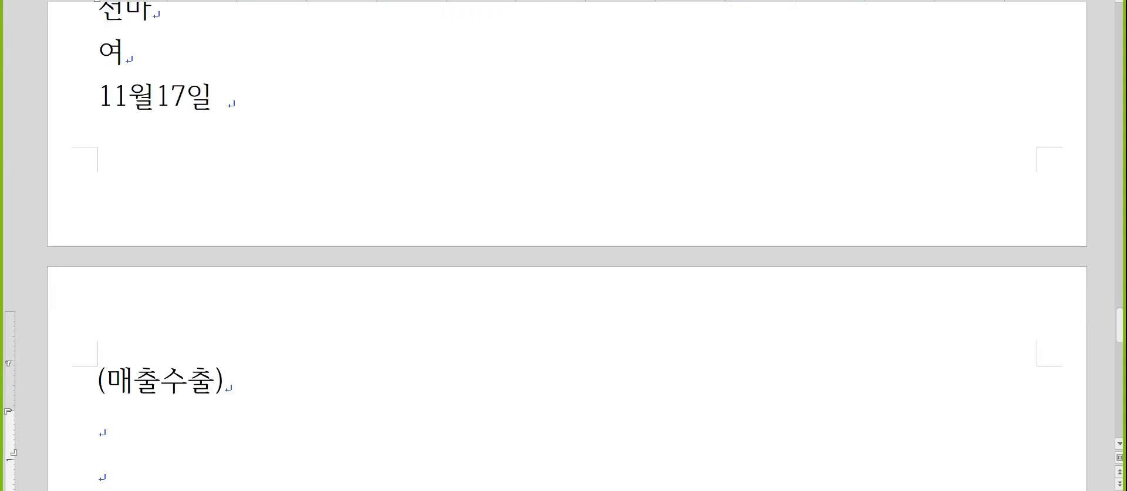
# Add the customer name "엘에이" on a new line below "(매출수출)".
pyautogui.press('Return')
pyautogui.write('ㅇ')
pyautogui.write('엘에이')
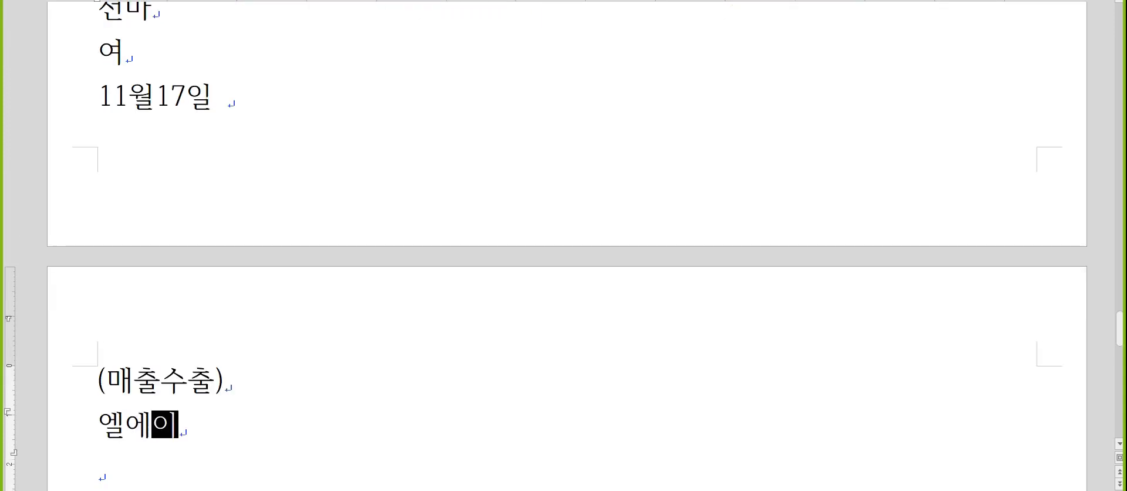
# Add the credit account "/제품매출" after the date on the 11월17일 line.
pyautogui.press('Up')
pyautogui.press('Up')
pyautogui.press('Up')
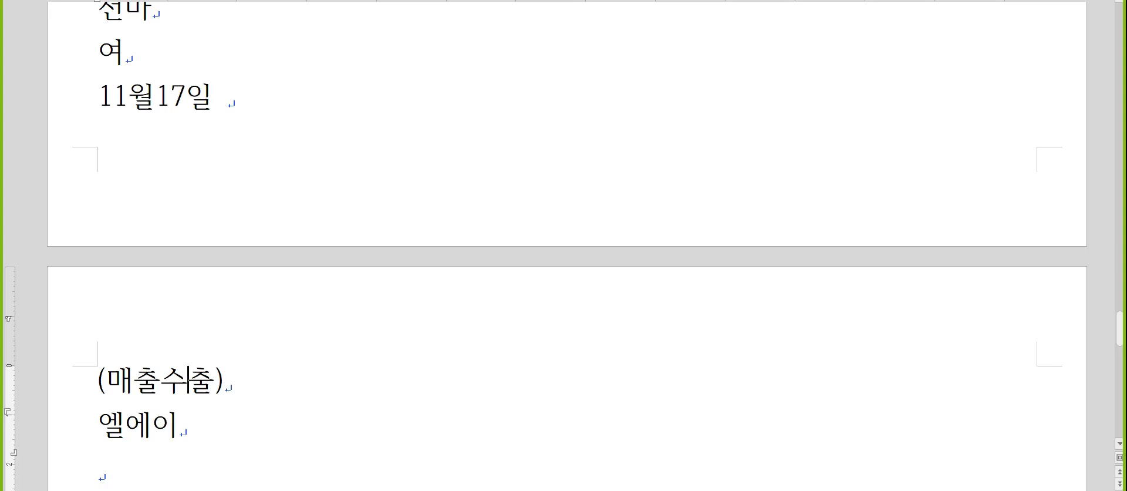
pyautogui.press('Down')
pyautogui.press('End')
pyautogui.write('/제품매출')
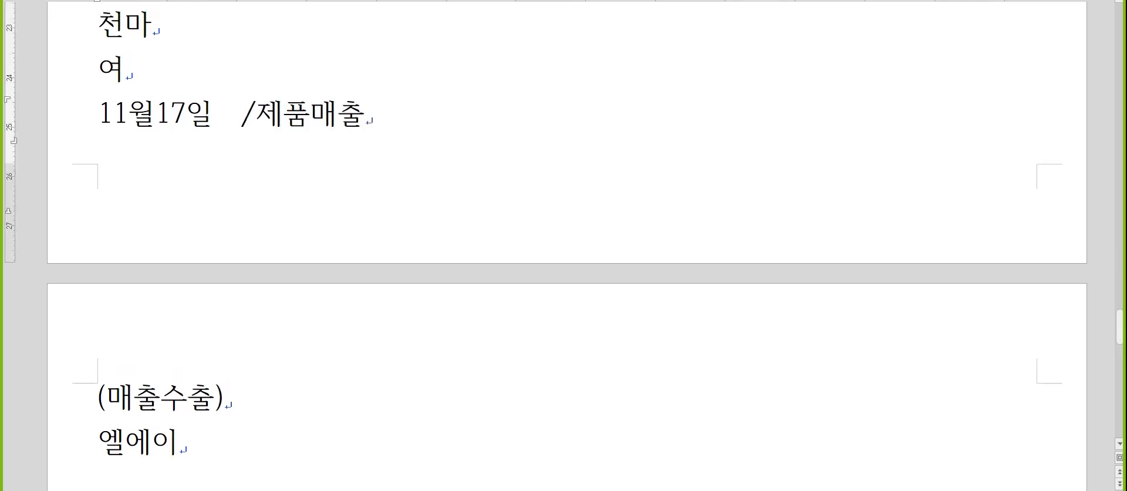
# Multiply 4000 by 1150 in the calculator and enter 4,600,000 as the 제품매출 amount on the 11월17일 line.
pyautogui.hotkey('alt', 'Tab')
pyautogui.write('4000')
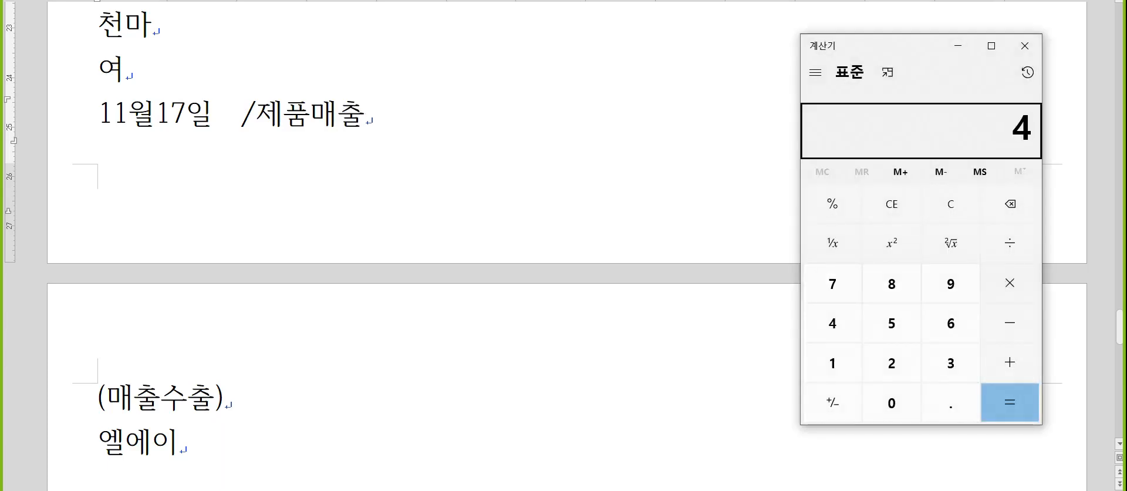
pyautogui.press('*')
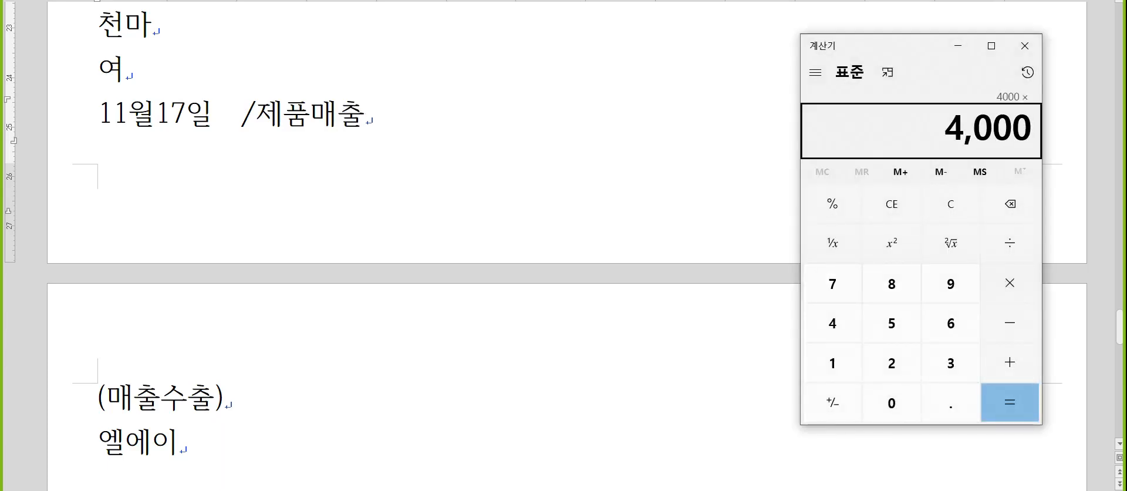
pyautogui.write('1150')
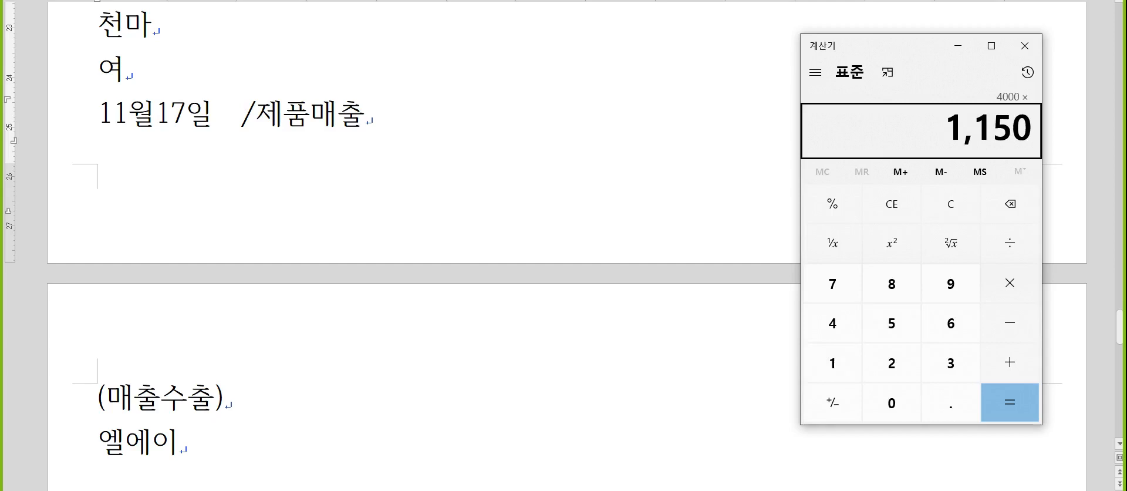
pyautogui.press('Return')
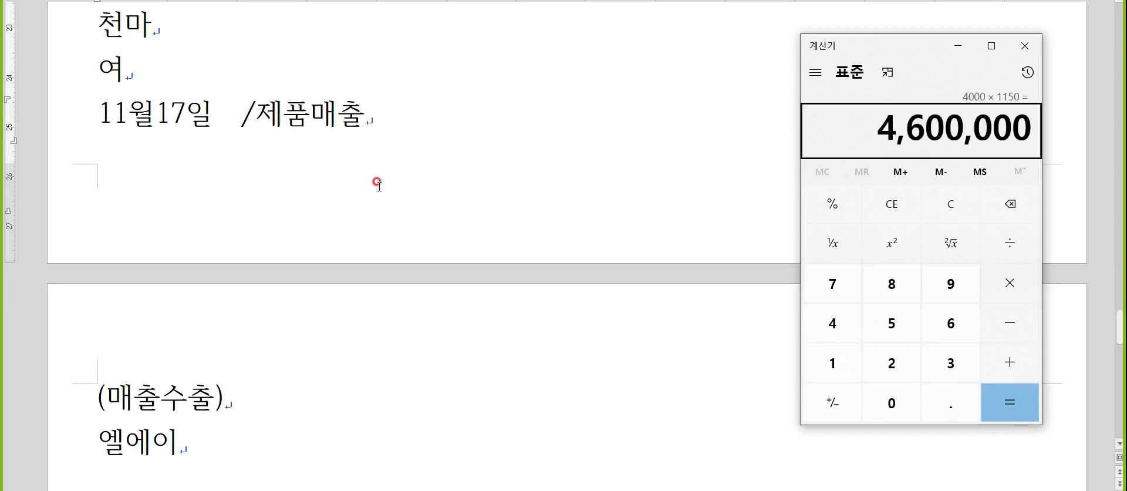
pyautogui.click(388, 113)
pyautogui.write('4,600,00')
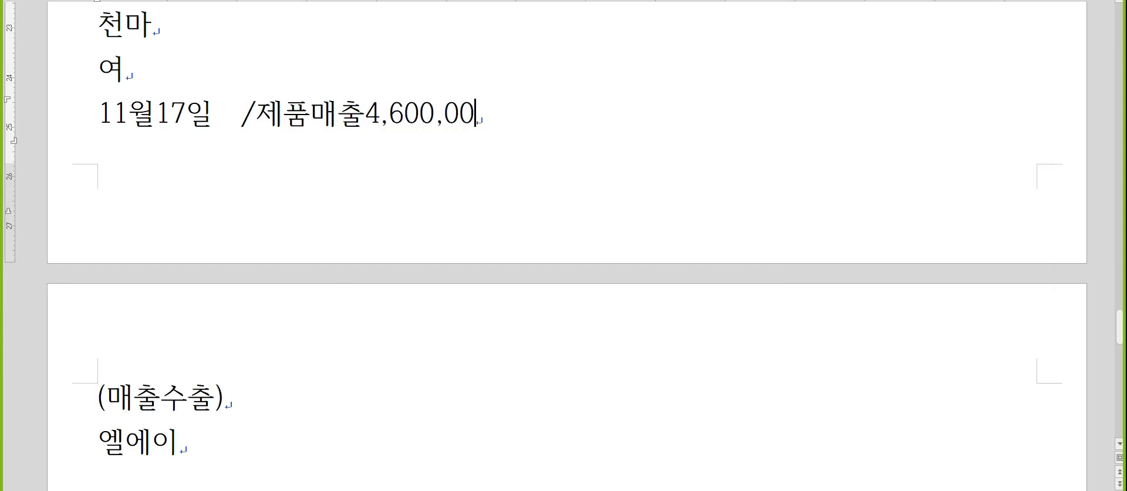
pyautogui.write('0')
# Insert the debit "외상매출금4,600,000" before the slash in the 11월17일 entry.
pyautogui.press('Left')
pyautogui.press('Left')
pyautogui.press('Left')
pyautogui.press('Left')
pyautogui.press('Left')
pyautogui.press('Left')
pyautogui.press('Left')
pyautogui.press('Left')
pyautogui.press('Left')
pyautogui.press('Left')
pyautogui.press('Left')
pyautogui.press('Left')
pyautogui.press('Left')
pyautogui.press('Left')
pyautogui.press('Left')
pyautogui.press('Right')
pyautogui.write('외상맺')
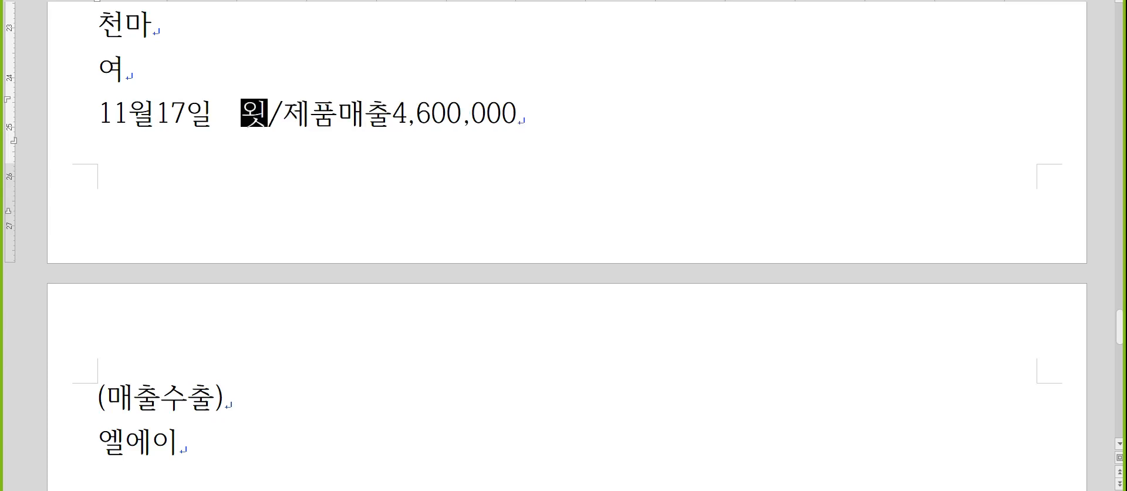
pyautogui.write('출금4,600,00')
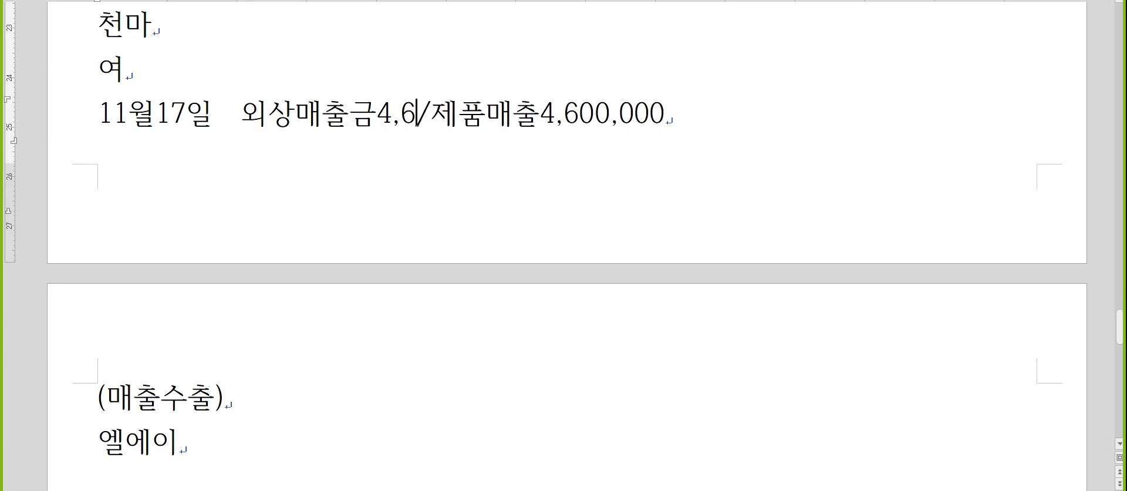
pyautogui.write('0')
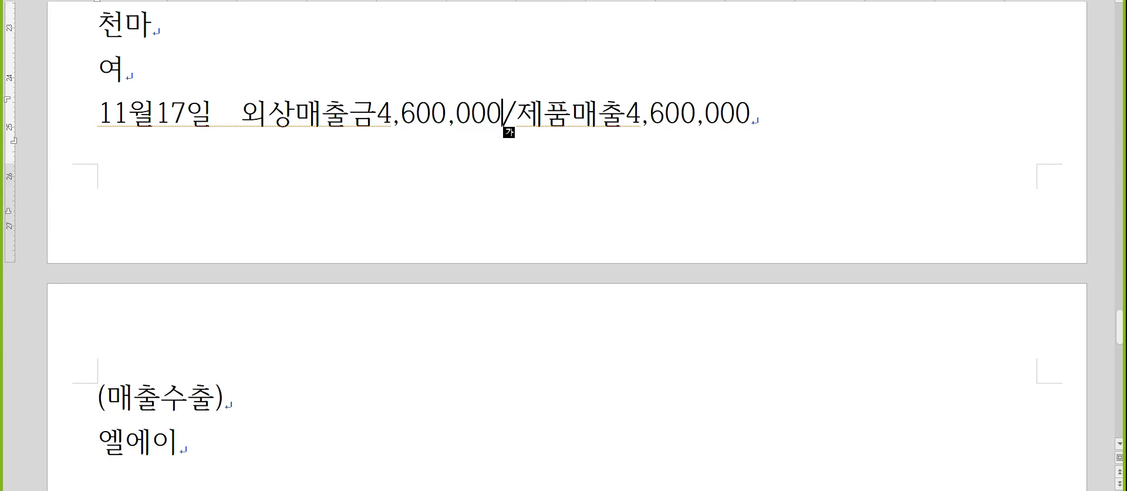
# Write the heading "문제4. 수정" below the 엘에이 line and begin a line dated 9월25일 under it.
pyautogui.press('Down')
pyautogui.press('Down')
pyautogui.press('Down')
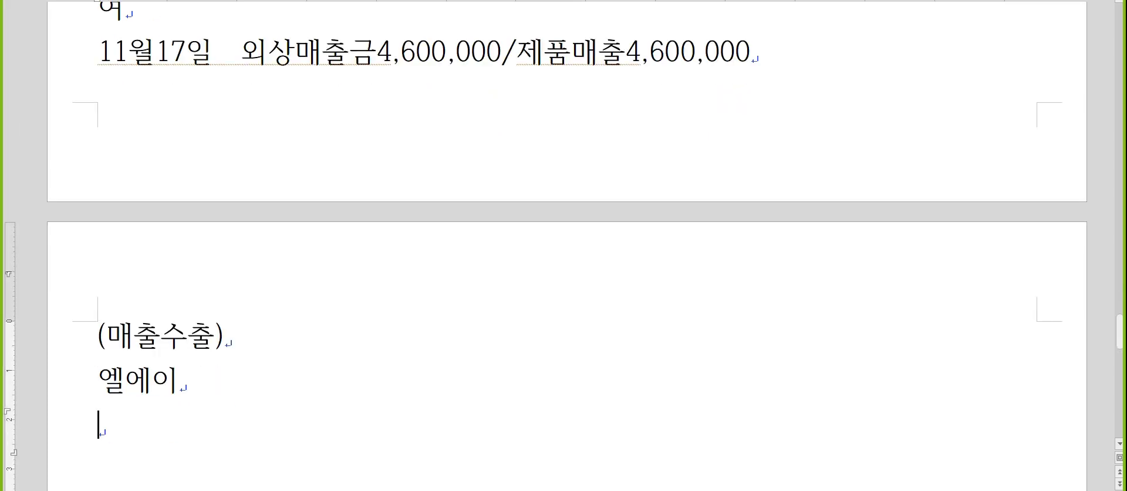
pyautogui.scroll(-3, 399, 92)
pyautogui.scroll(-3, 399, 92)
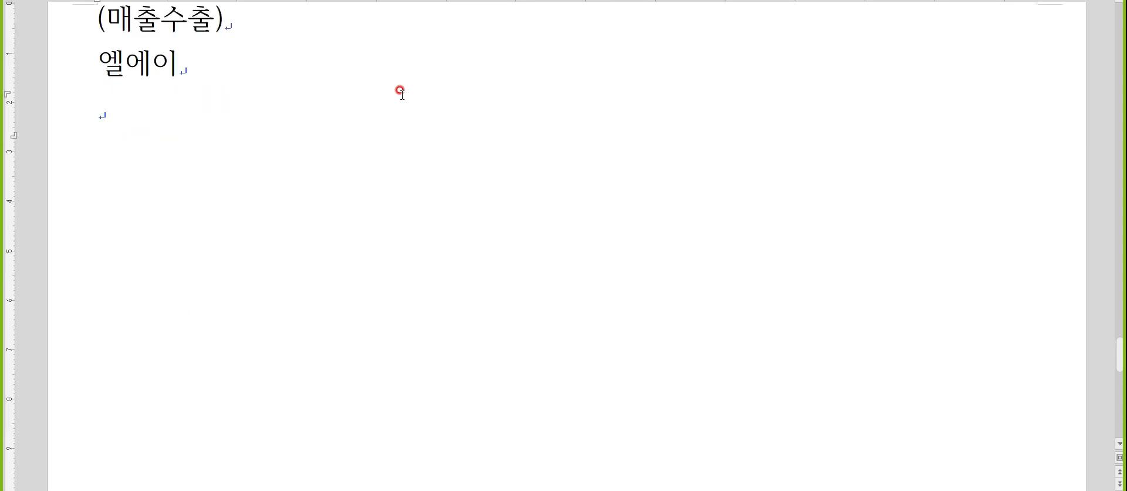
pyautogui.press('Hangul')
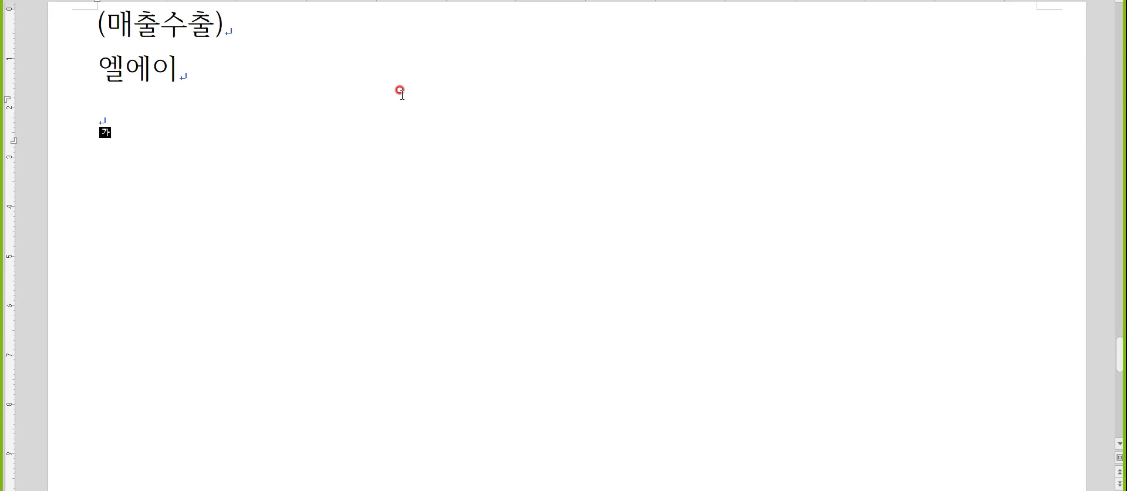
pyautogui.write('문제4. 수정')
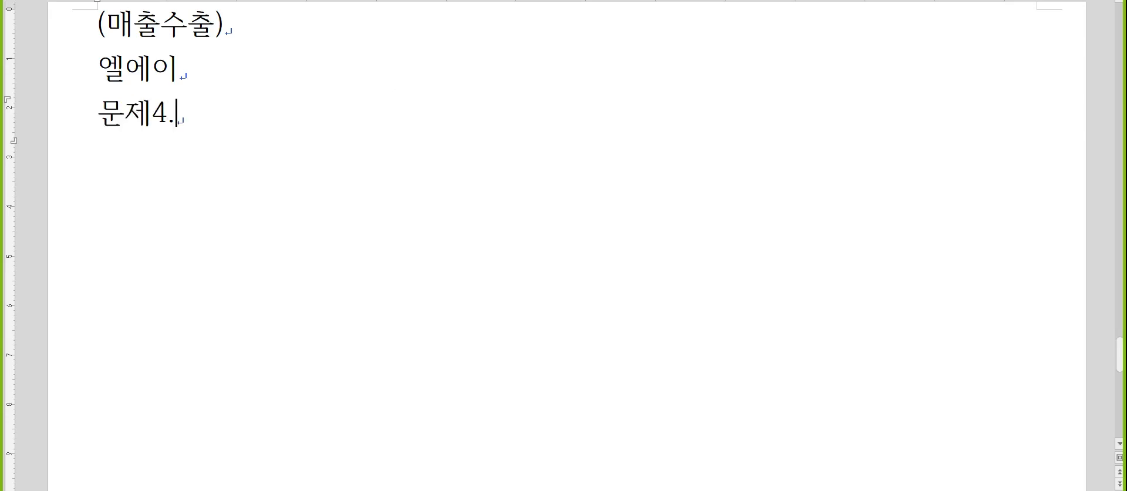
pyautogui.press('Return')
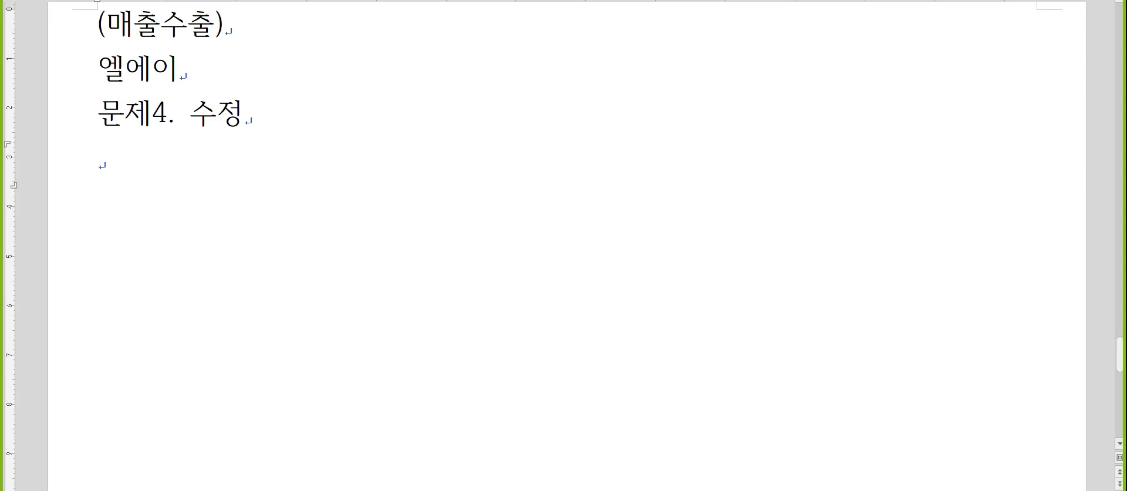
pyautogui.press('Hangul')
pyautogui.write('9월')
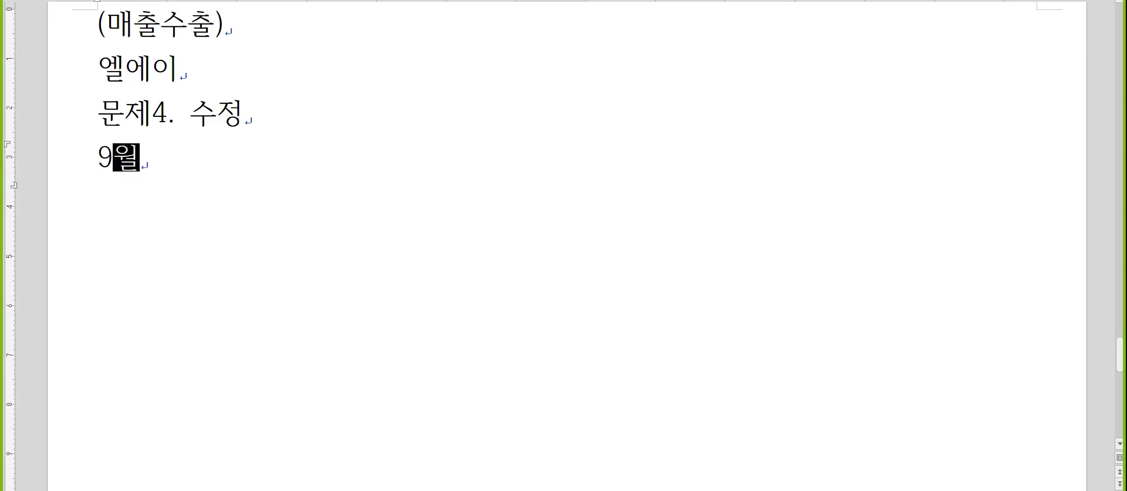
pyautogui.write('25일')
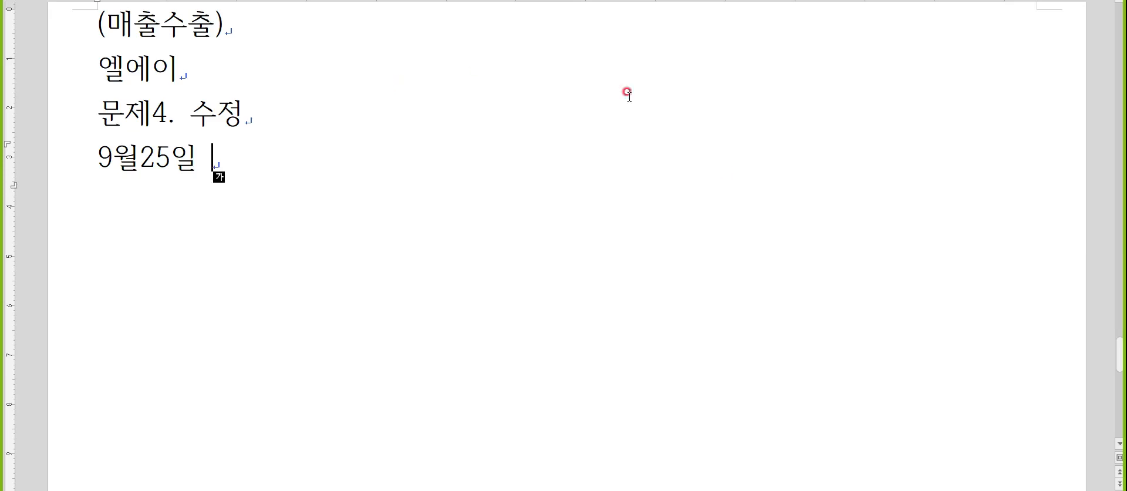
# Switch to the accounting program and examine the 세금과공과 line of the 9월 25일 voucher in 일반전표입력.
pyautogui.hotkey('alt', 'Tab')
pyautogui.hotkey('alt', 'Tab')
pyautogui.hotkey('alt', 'Tab')
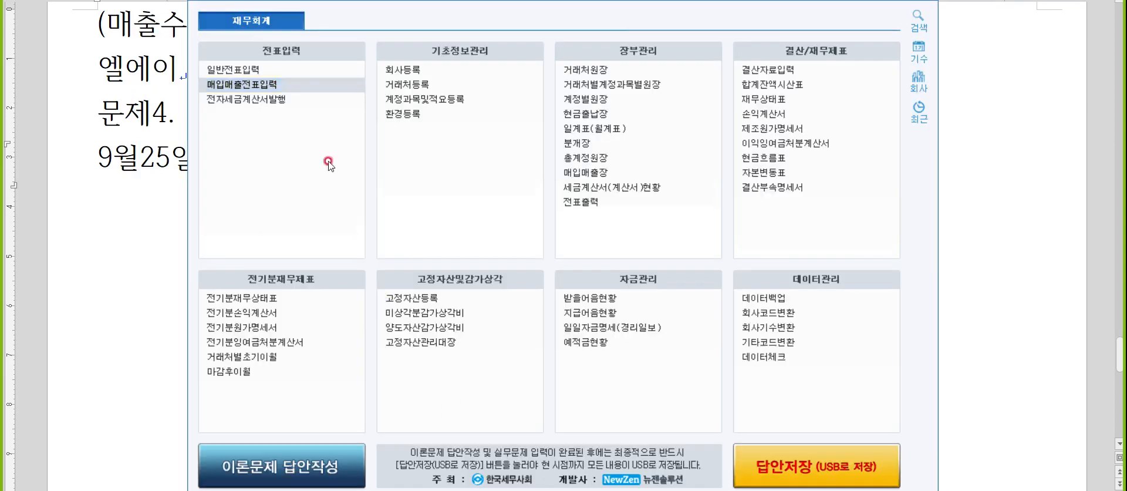
pyautogui.click(305, 76)
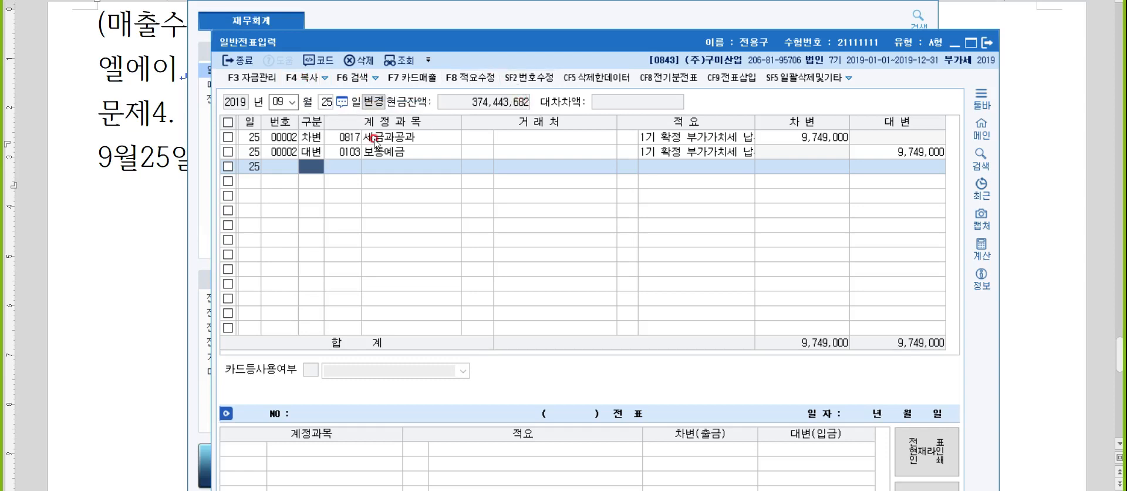
pyautogui.click(358, 138)
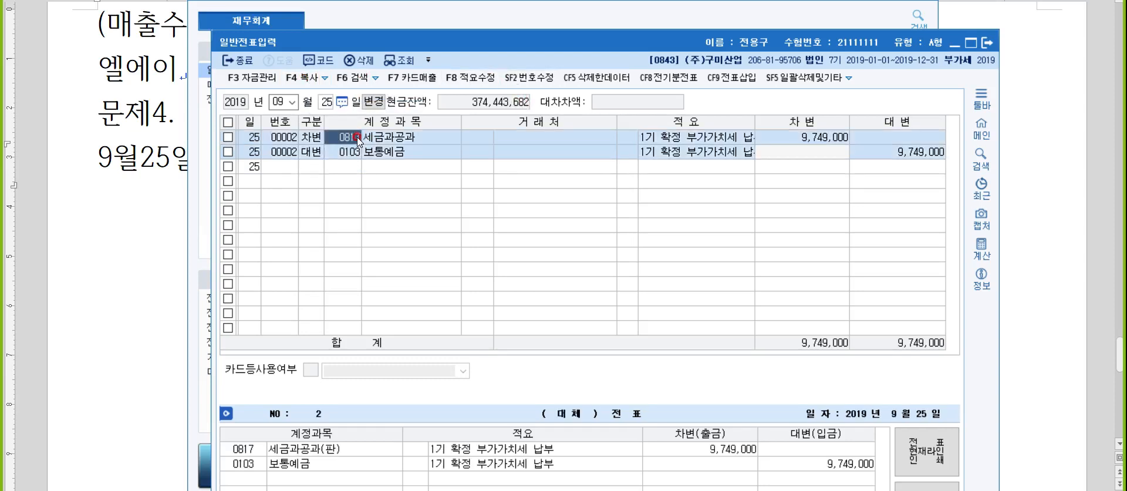
# Look up the general voucher dated 06월 30일 and examine its 미지급세금 credit amount.
pyautogui.click(371, 22)
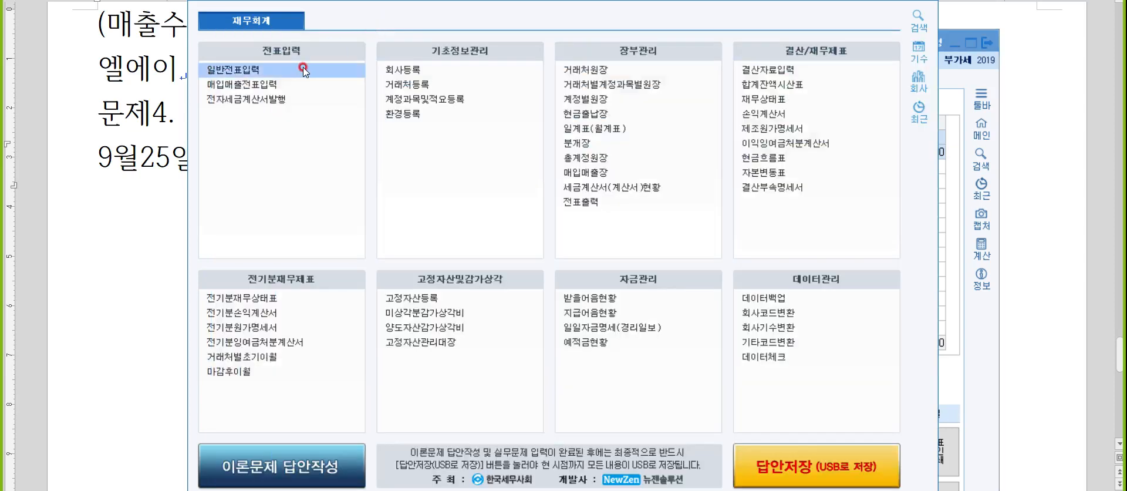
pyautogui.click(320, 100)
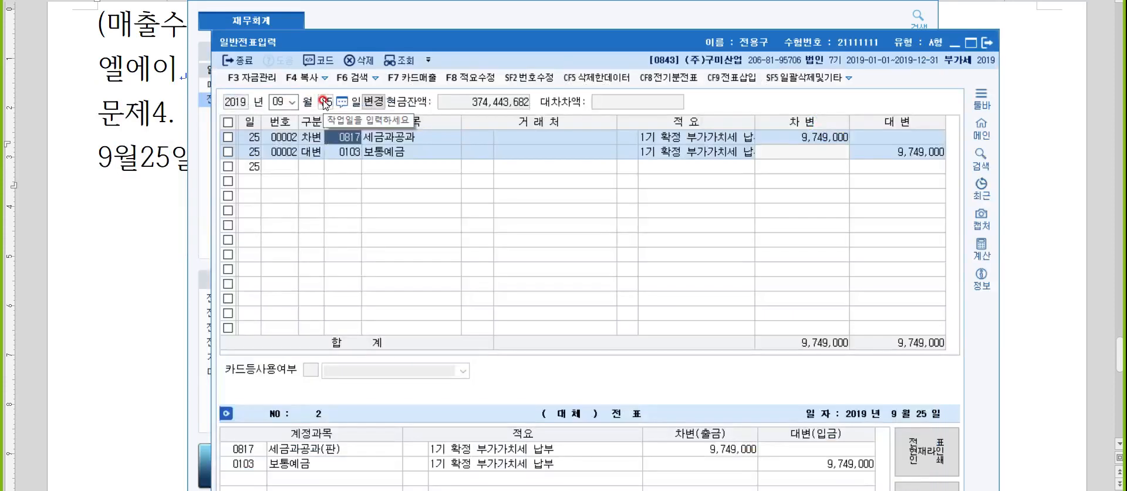
pyautogui.hotkey('shift', 'Tab')
pyautogui.write('06')
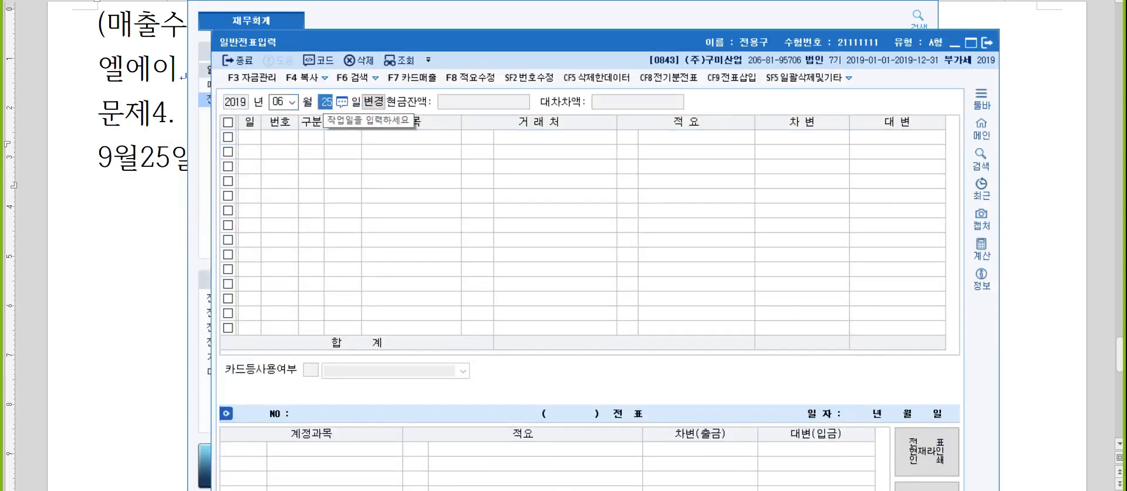
pyautogui.write('30')
pyautogui.press('Return')
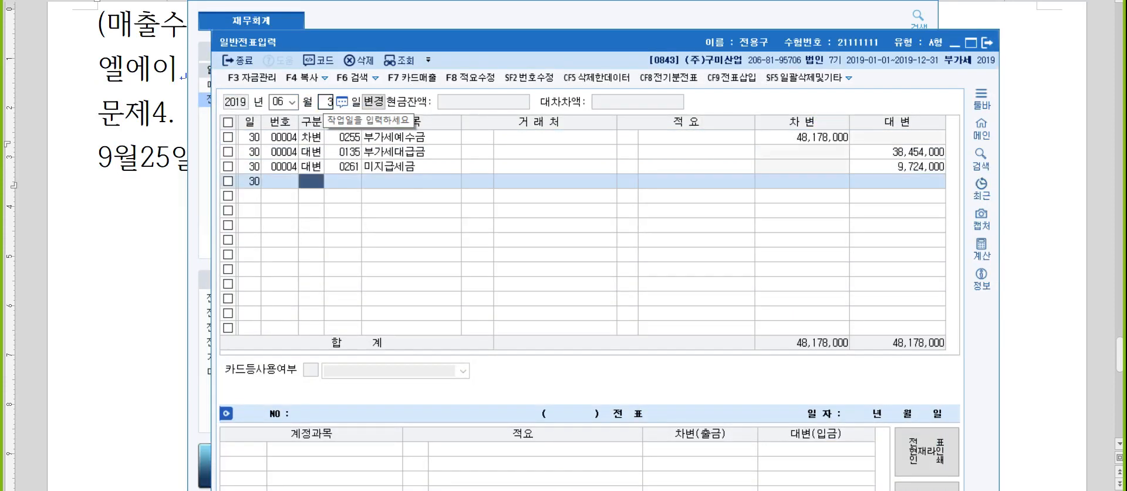
pyautogui.click(913, 167)
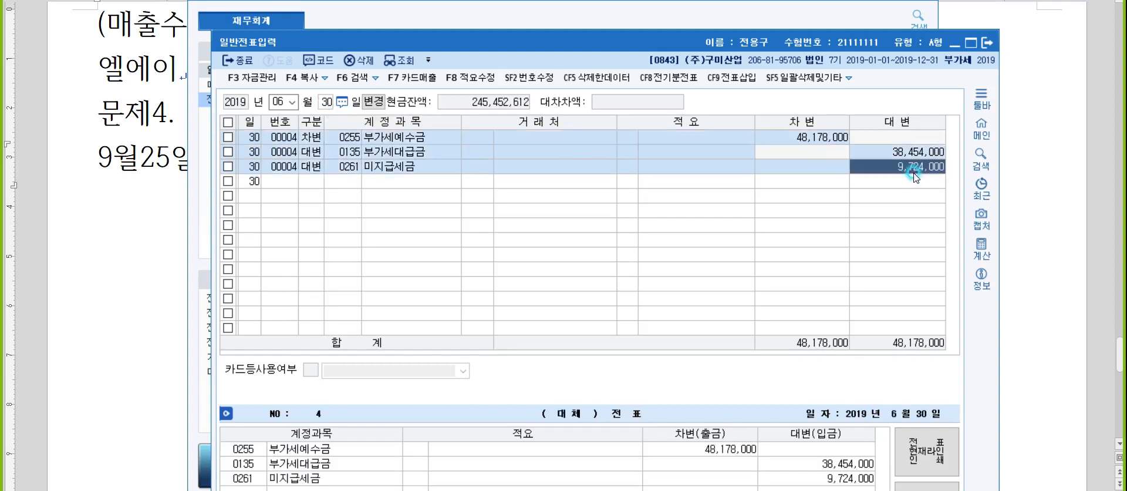
# Return to the notes and complete the 9월25일 line with "미지급세금 9,724,000/보통예금", checking the amount against the 6월 30일 voucher.
pyautogui.click(170, 206)
pyautogui.write('미지급섹')
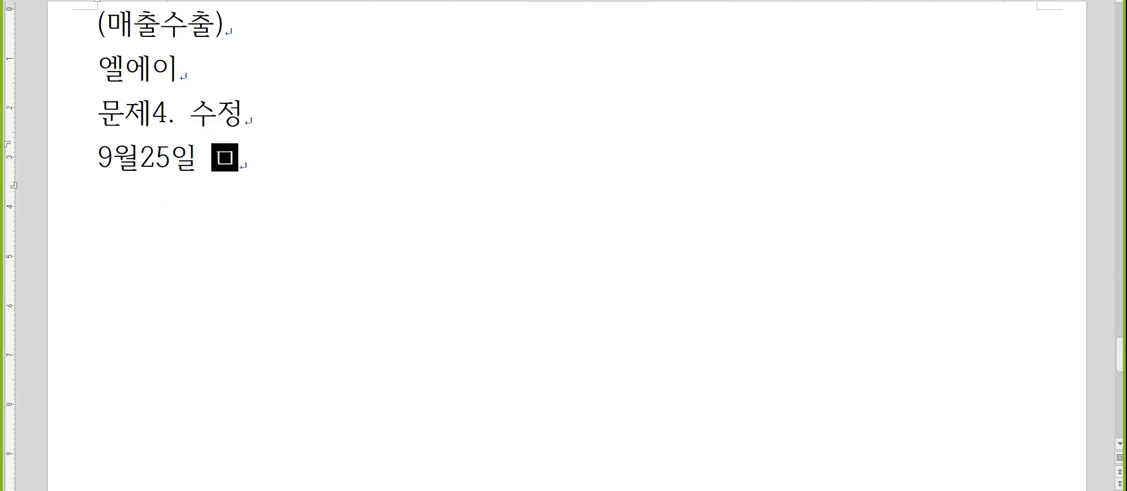
pyautogui.write('금')
pyautogui.hotkey('alt', 'Tab')
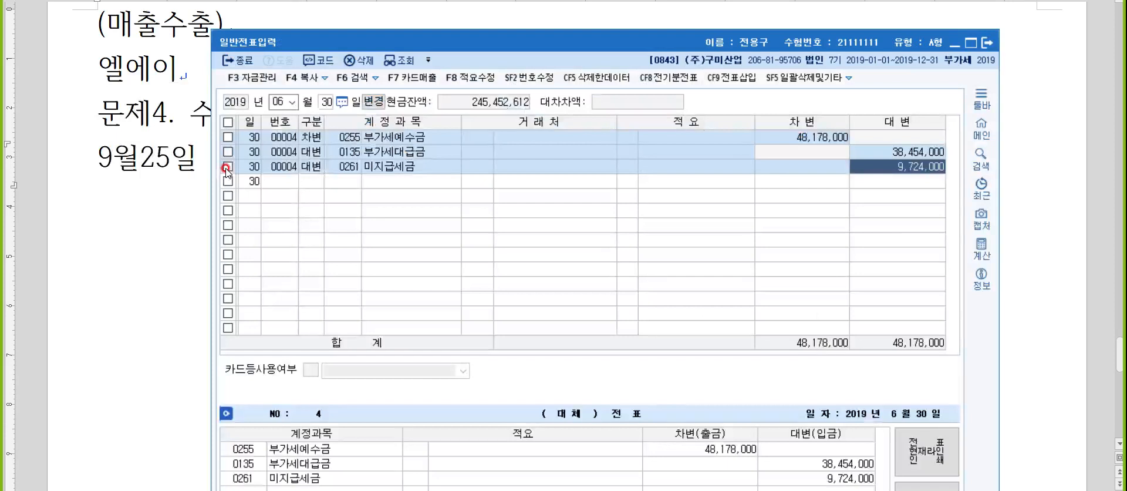
pyautogui.hotkey('alt', 'Tab')
pyautogui.write('9,')
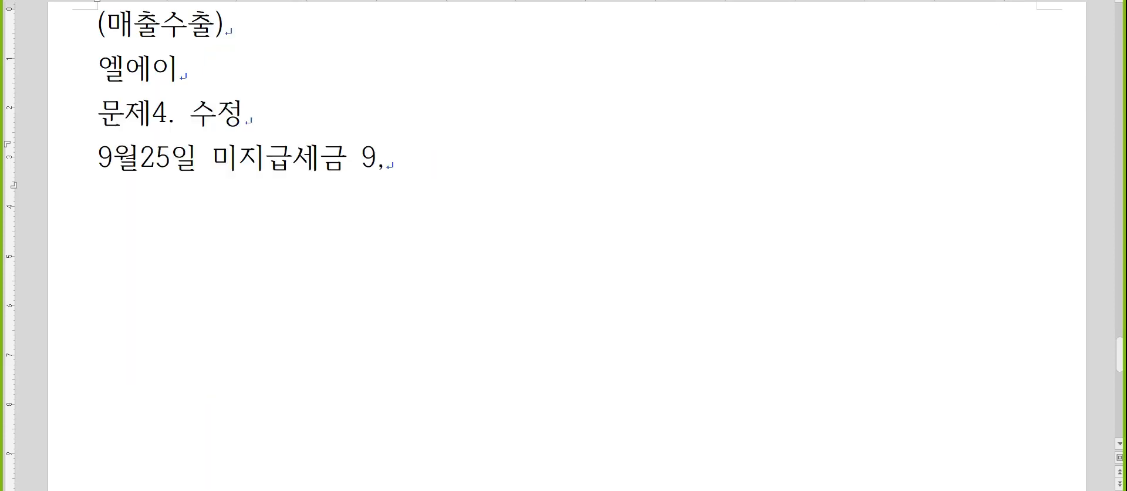
pyautogui.press('Tab')
pyautogui.hotkey('alt', 'Tab')
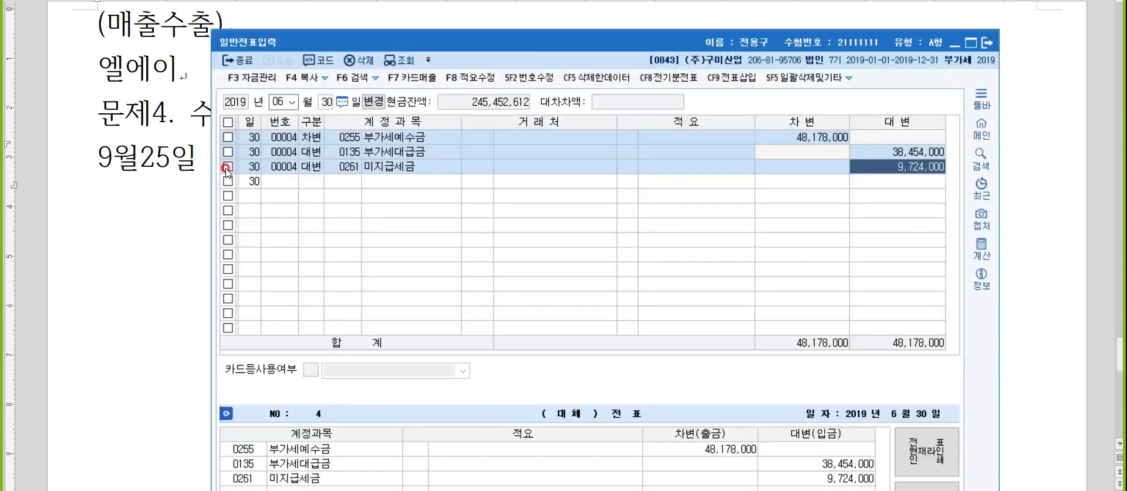
pyautogui.hotkey('alt', 'Tab')
pyautogui.write('7')
pyautogui.press('BackSpace')
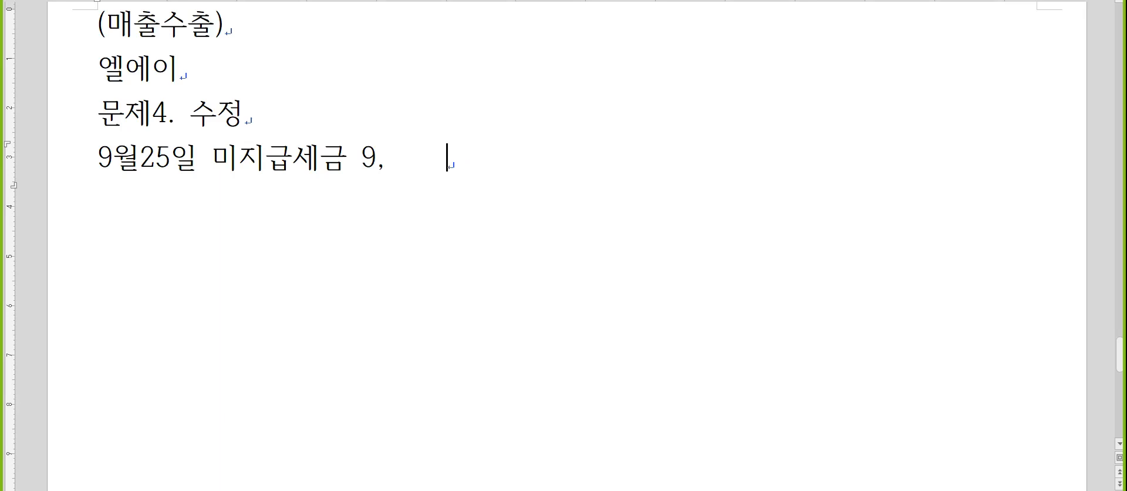
pyautogui.press('BackSpace')
pyautogui.press('BackSpace')
pyautogui.write(',724,')
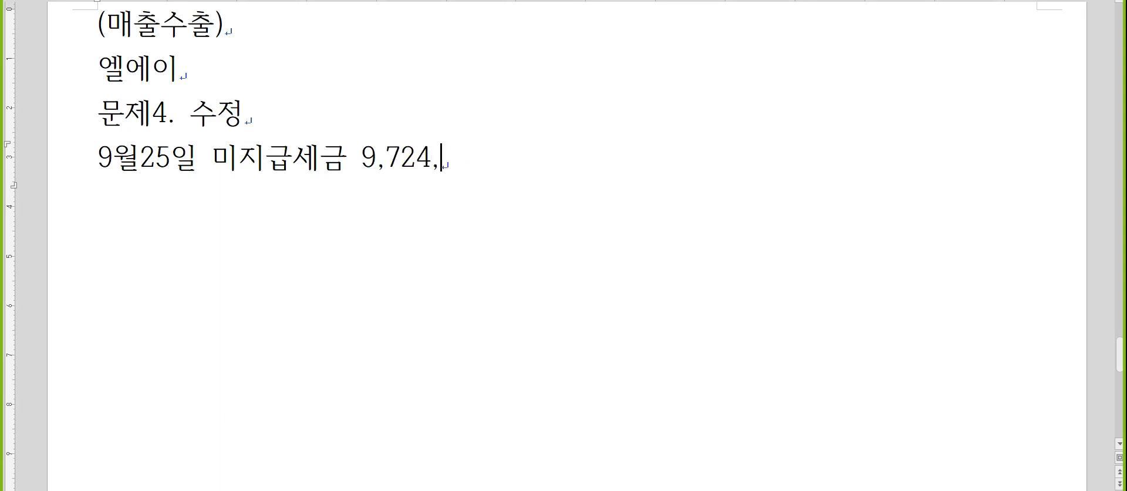
pyautogui.write('000/')
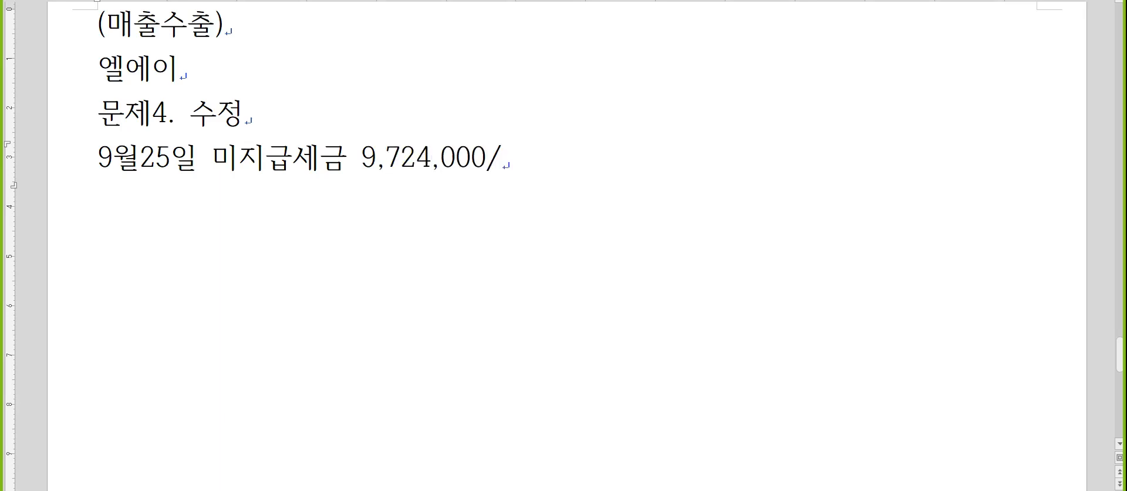
pyautogui.write('보통ㅇㅖ금')
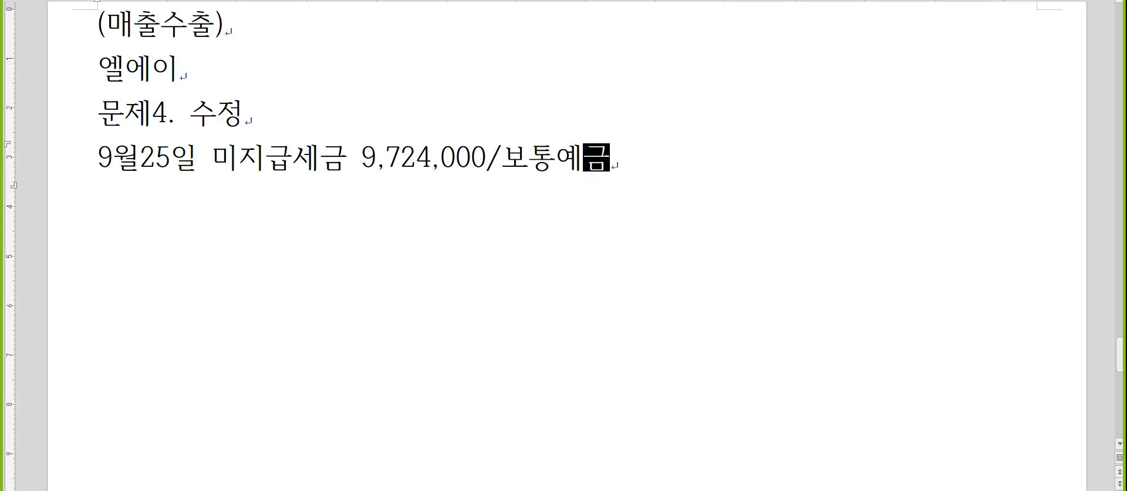
# Add the line "(8)세금과공과 25,000" under the 9월25일 entry and append the amount 9,749,000 to 보통예금.
pyautogui.press('Return')
pyautogui.write('(8)섹')
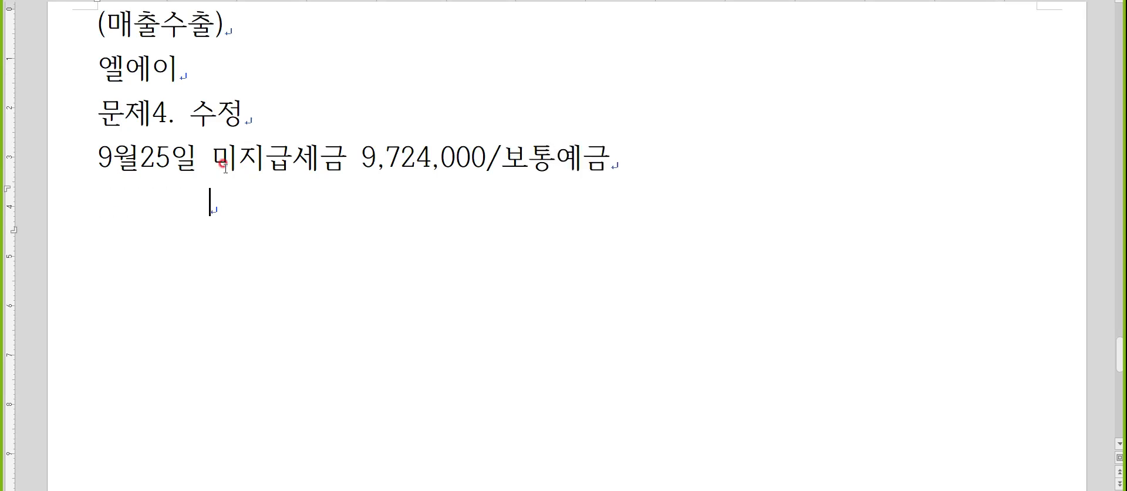
pyautogui.write('ㅡ금과공과')
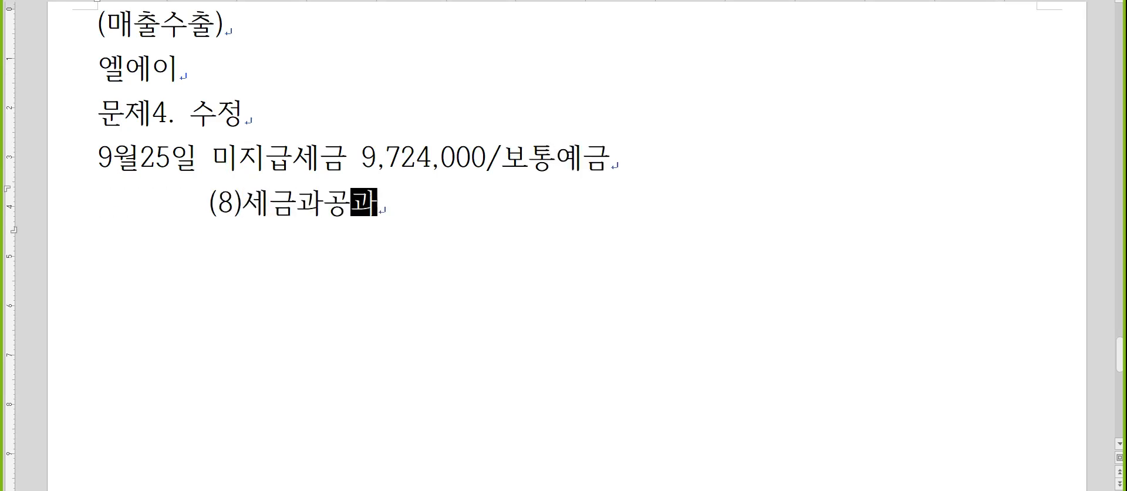
pyautogui.write('  25,000')
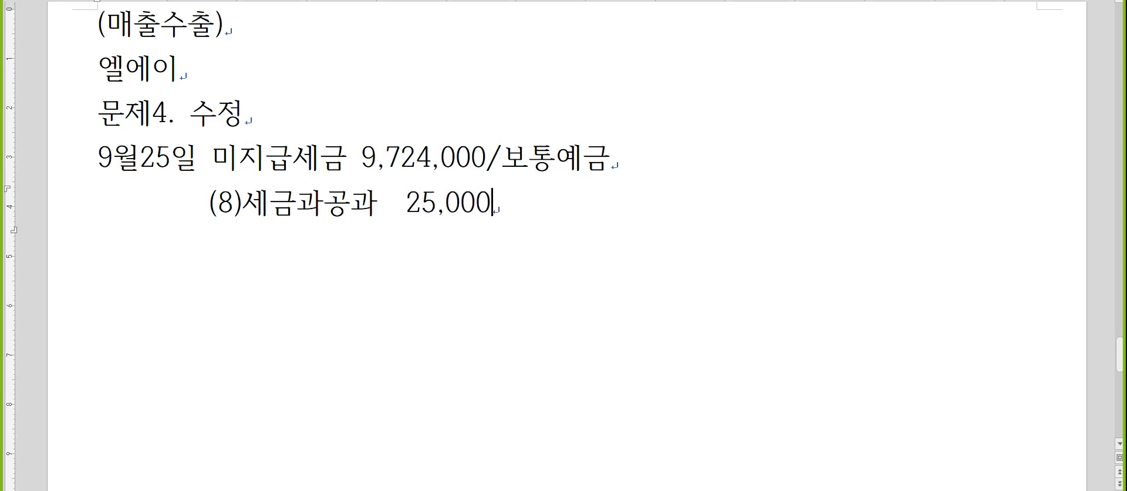
pyautogui.write('9,7')
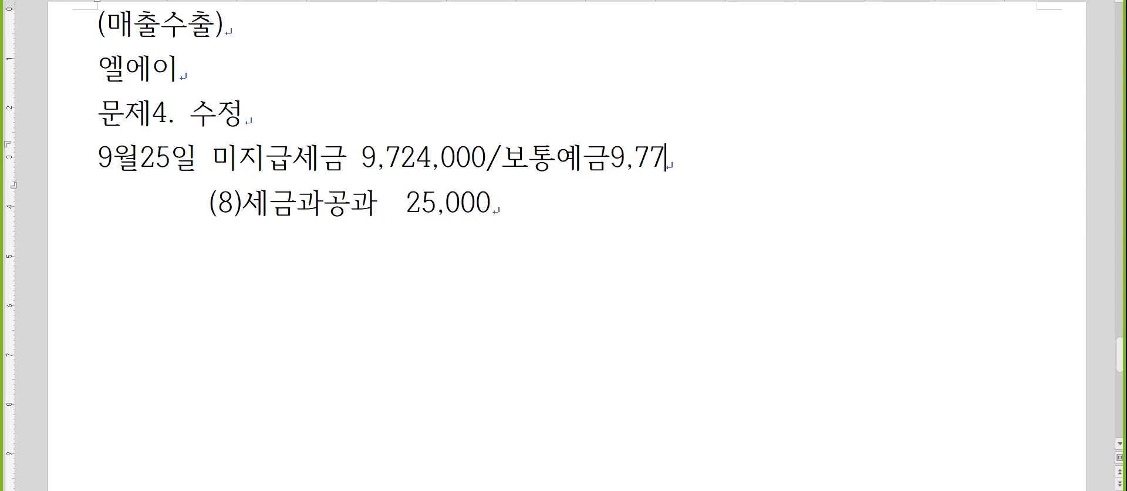
pyautogui.write('49,000')
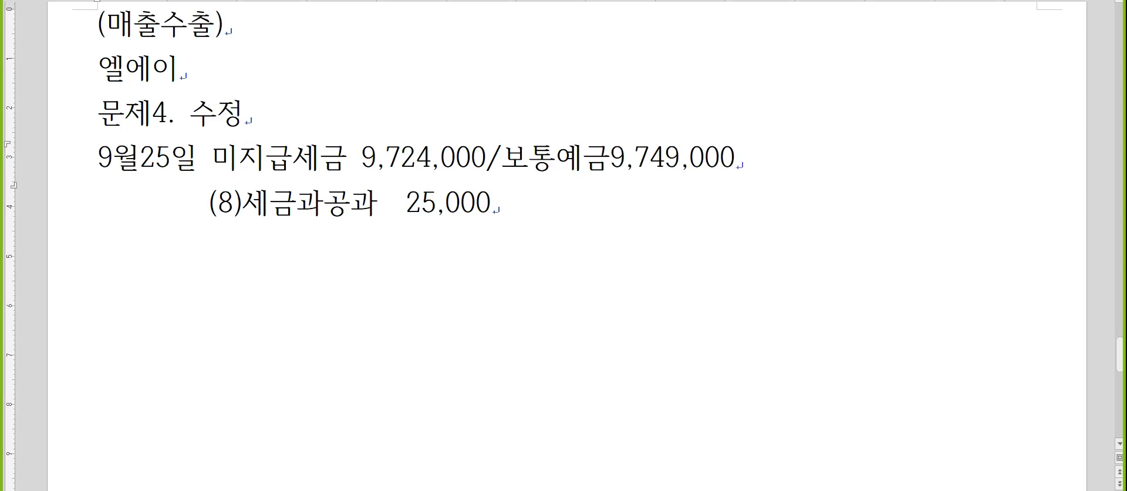
pyautogui.press('Down')
# Switch to the accounting program, load the general voucher dated 09월 25일, and move its window below the notes.
pyautogui.hotkey('alt', 'Tab')
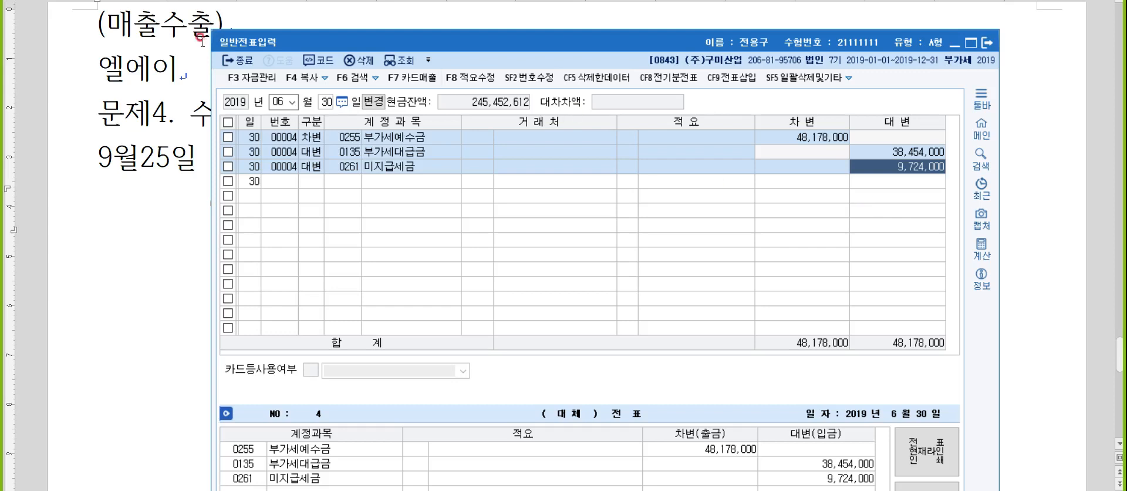
pyautogui.click(150, 186)
pyautogui.click(507, 203)
pyautogui.hotkey('alt', 'Tab')
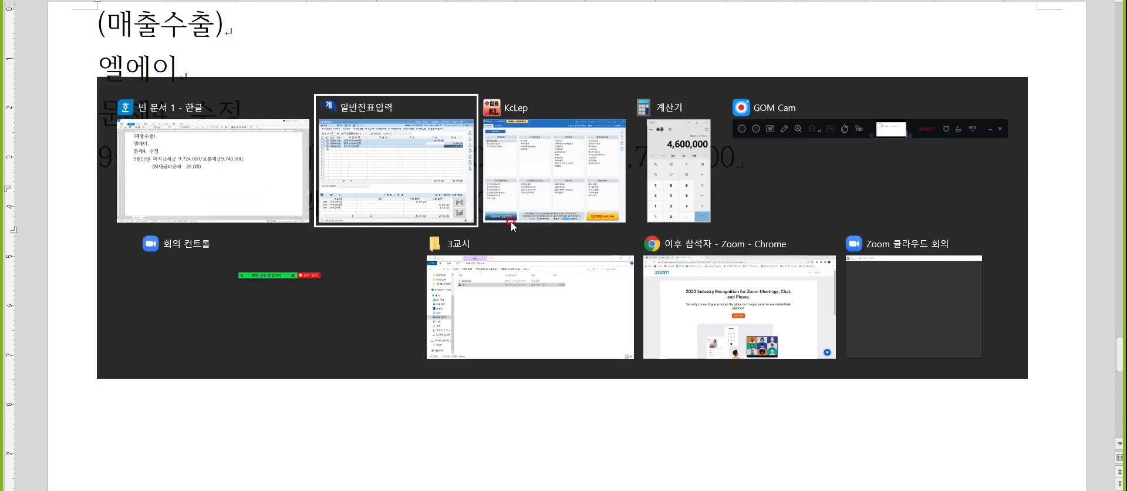
pyautogui.write('09')
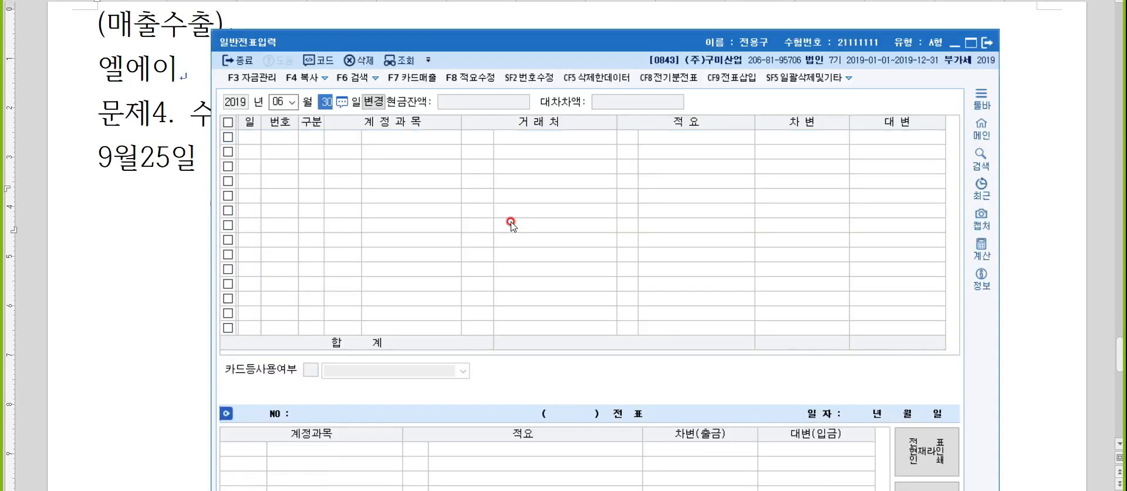
pyautogui.press('Return')
pyautogui.write('25')
pyautogui.press('Return')
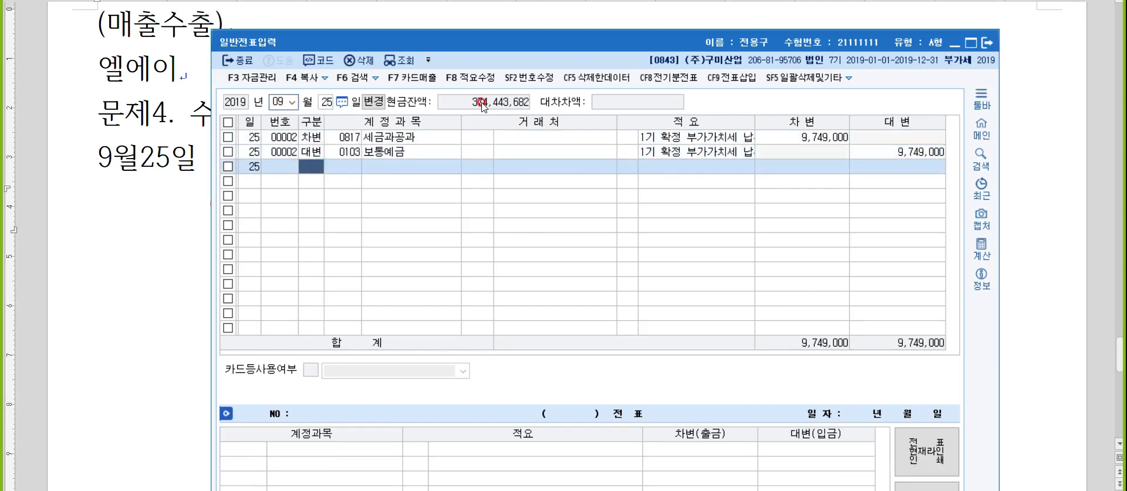
pyautogui.moveTo(496, 44); pyautogui.dragTo(489, 223)
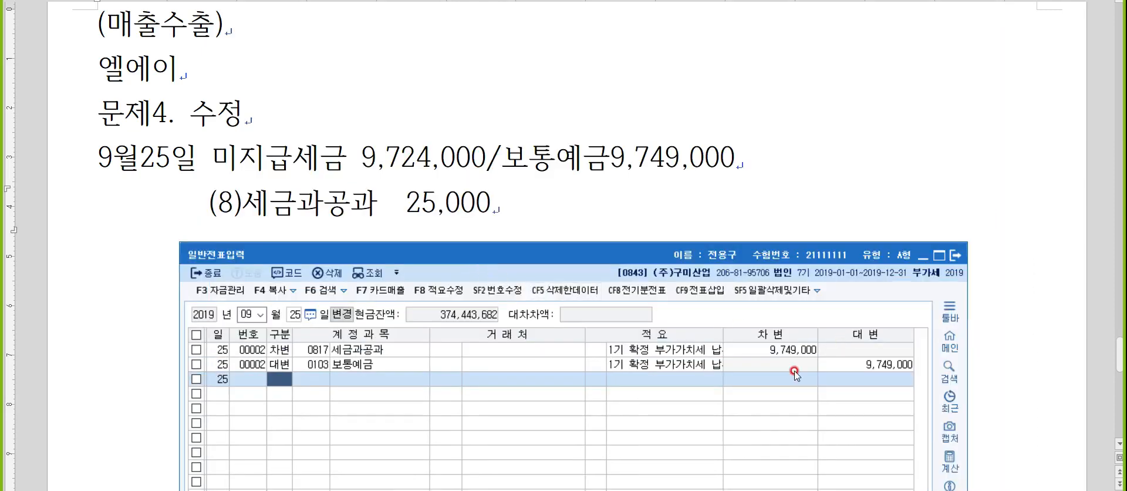
# Set the debit amount of the 세금과공과 line in the 9월 25일 voucher to 25,000.
pyautogui.click(794, 350)
pyautogui.press('Left')
pyautogui.press('Left')
pyautogui.press('Right')
pyautogui.press('Right')
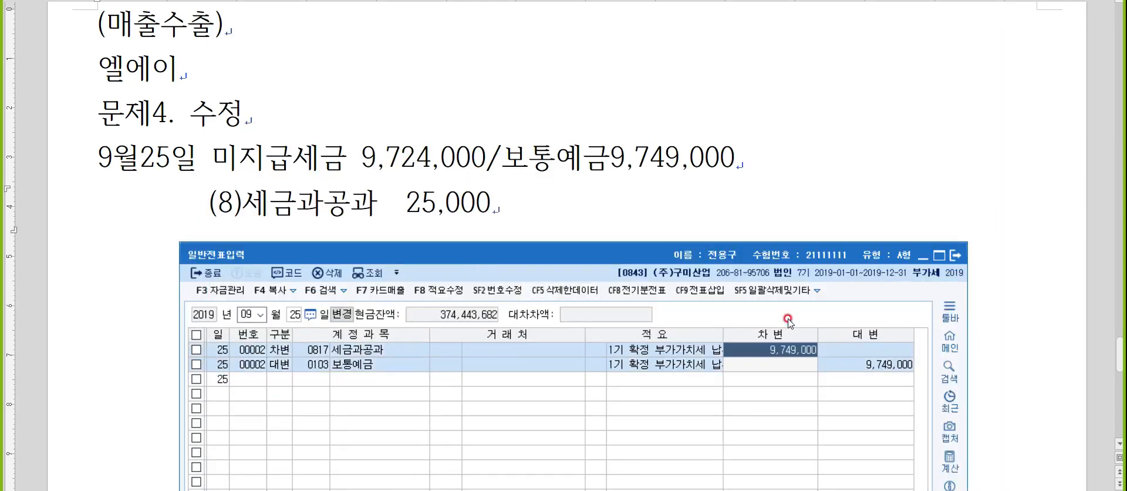
pyautogui.write('250000')
pyautogui.press('Return')
pyautogui.press('Down')
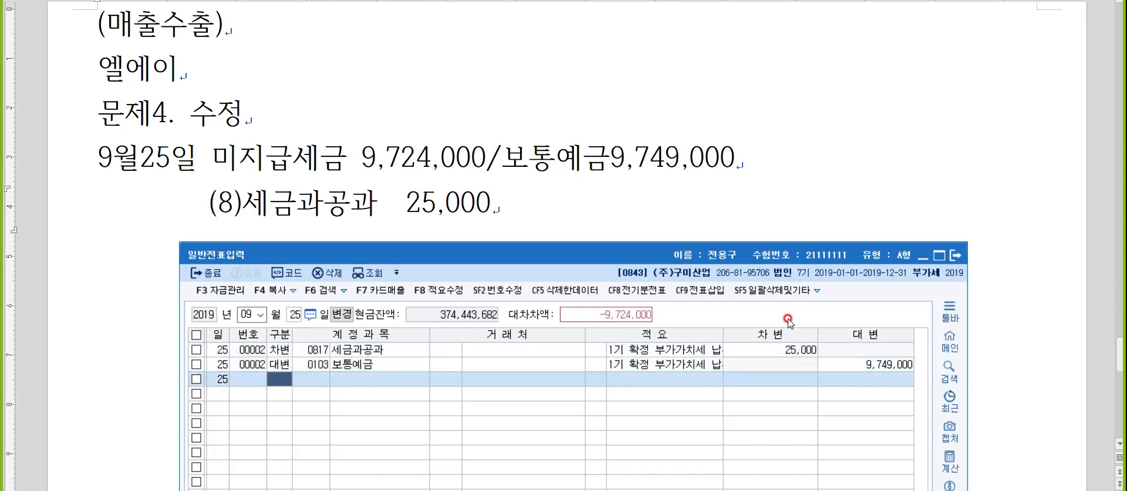
# Add a debit line for account 0261 미지급세금 with 9,724,000 to the 9월 25일 voucher.
pyautogui.write('3미지급')
pyautogui.press('Return')
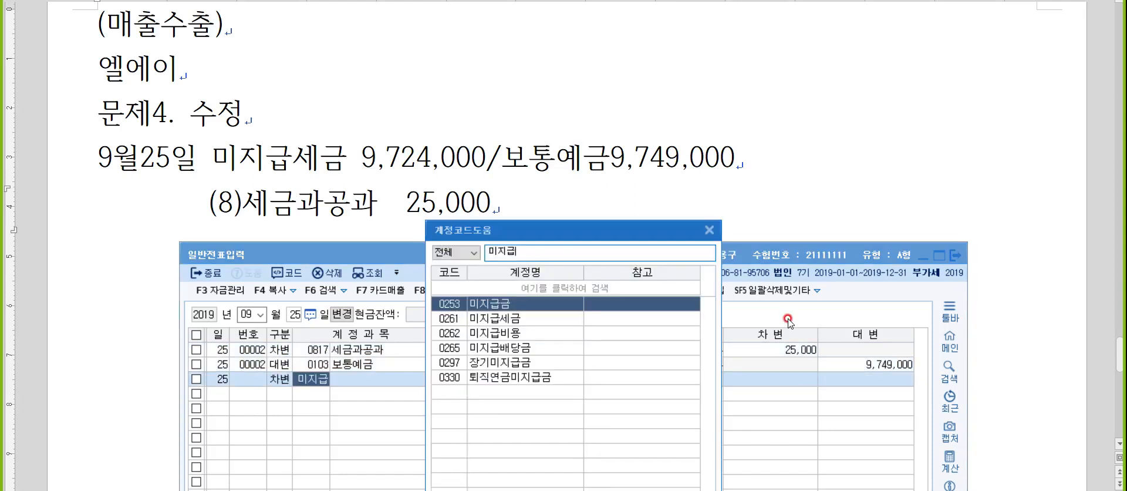
pyautogui.press('Down')
pyautogui.press('Return')
pyautogui.press('Return')
pyautogui.press('Return')
pyautogui.press('Return')
pyautogui.press('Return')
pyautogui.press('Return')
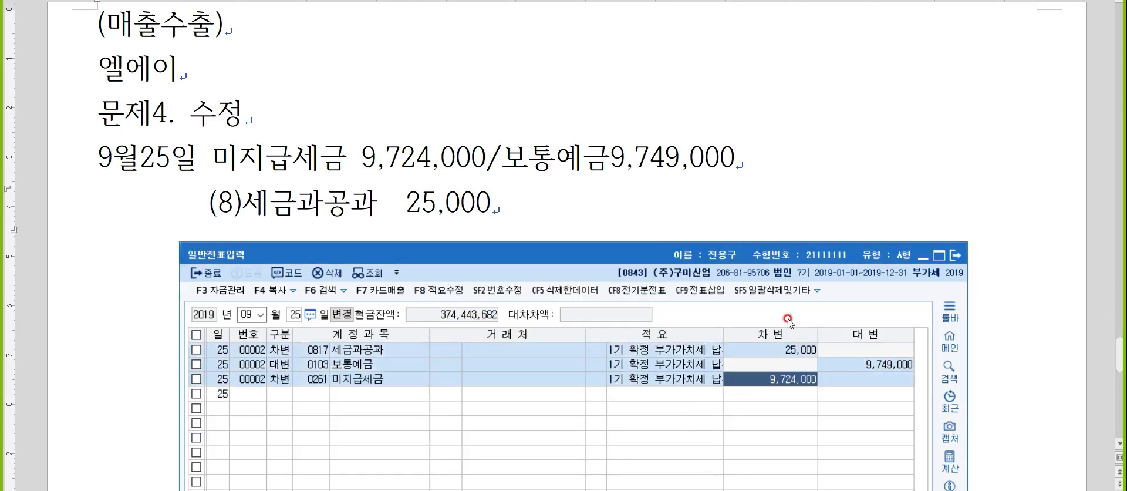
pyautogui.press('Return')
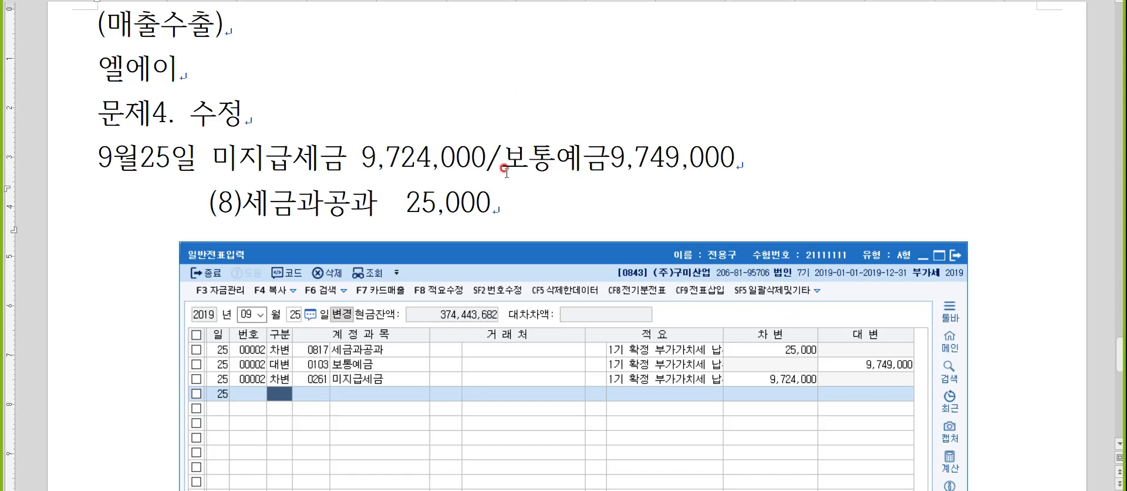
# Return to the notes and add the line "10월 5일 (5)복리후생비100,000/현금100,000" below the 세금과공과 line.
pyautogui.click(504, 206)
pyautogui.press('Return')
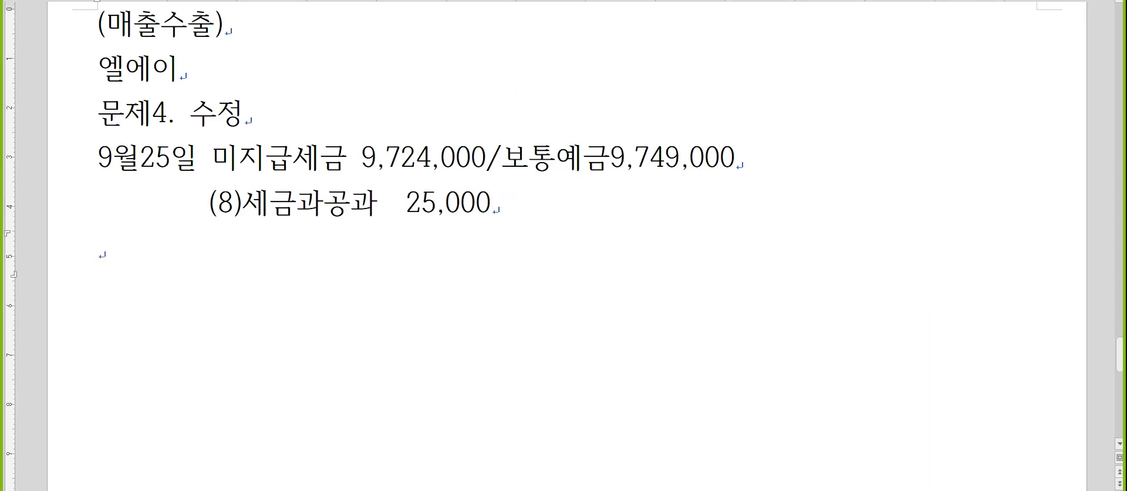
pyautogui.write('10월 5일')
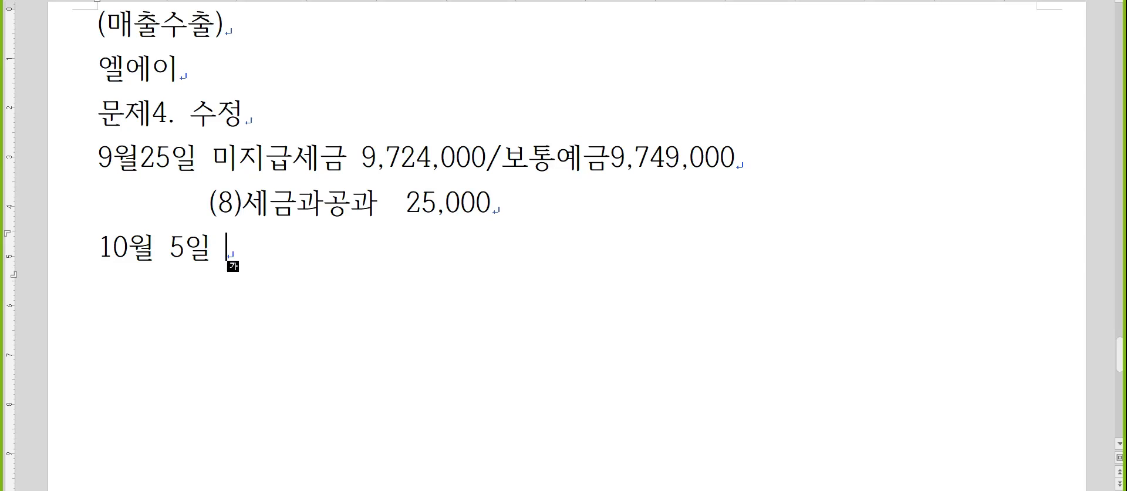
pyautogui.write('(5)복리')
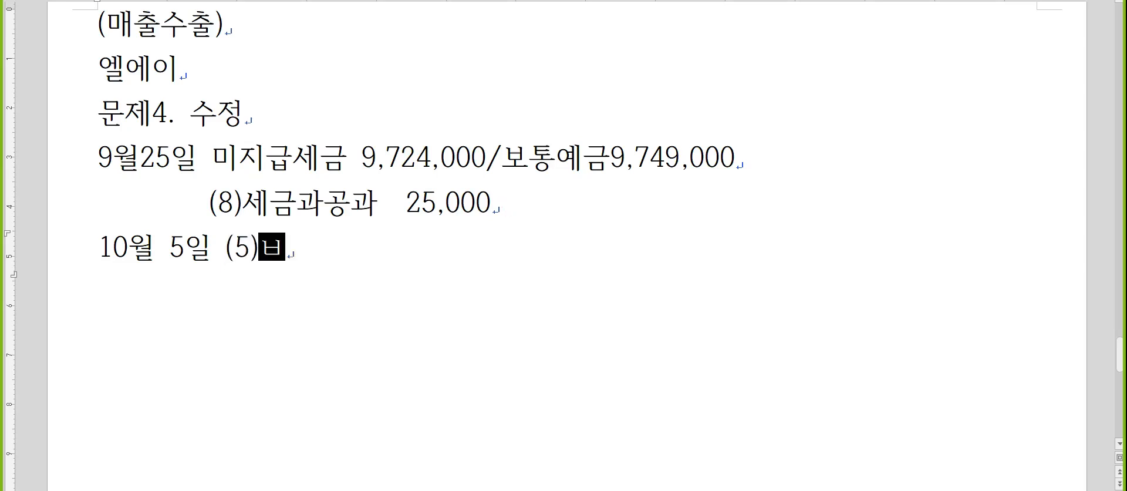
pyautogui.write('후생비1')
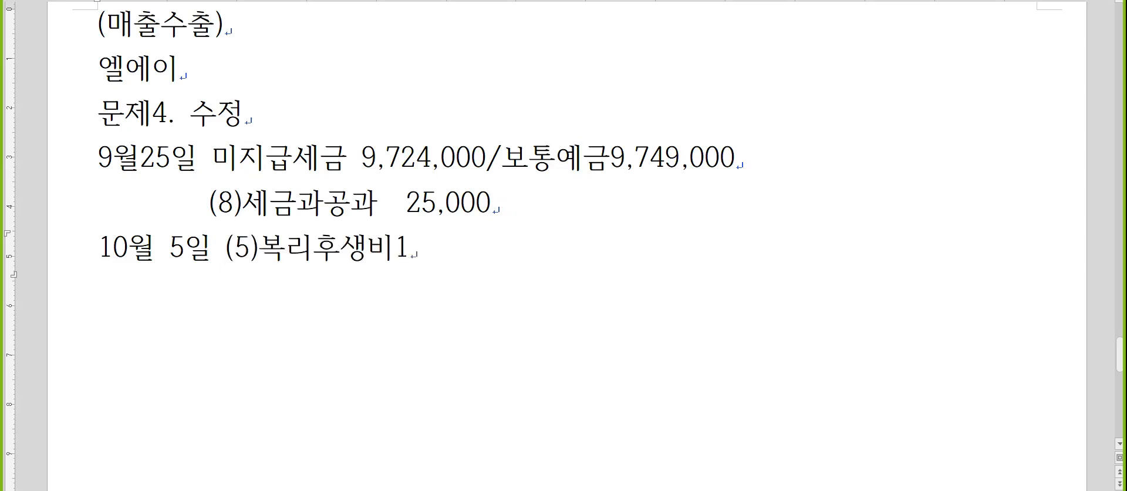
pyautogui.write('00,000/현금100,000')
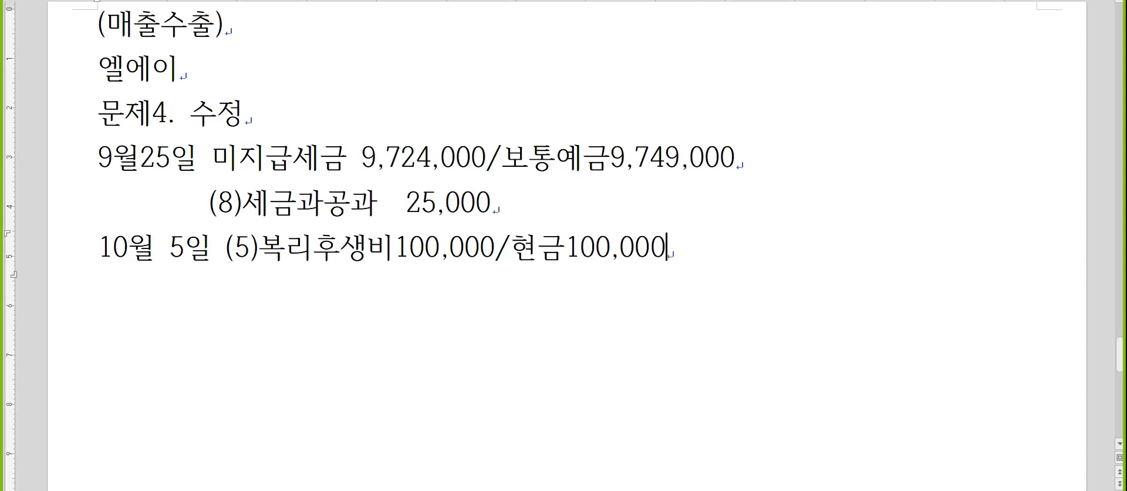
pyautogui.press('Return')
pyautogui.scroll(-2, 435, 228)
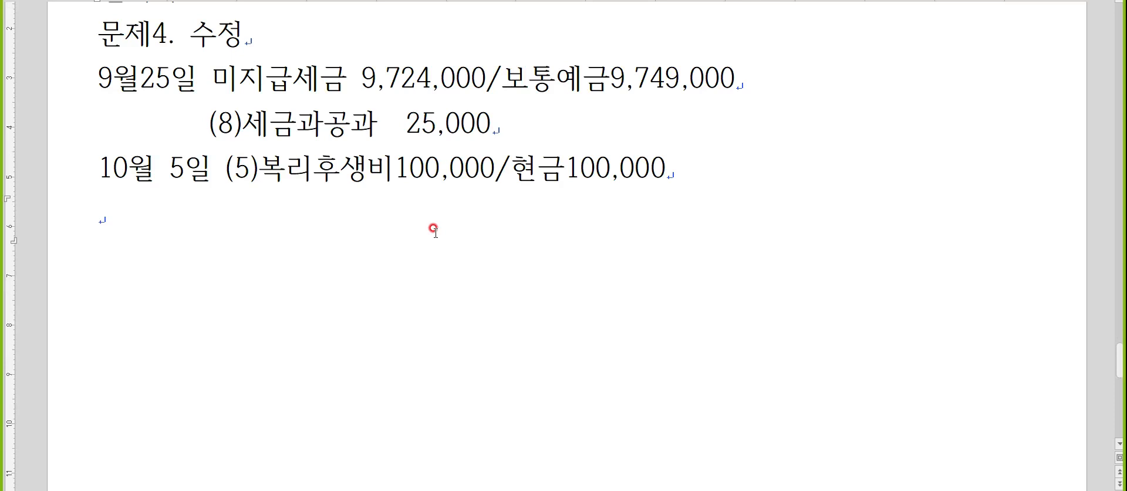
# Switch to the accounting program and reopen 일반전표입력 to load the voucher dated 10월 5일.
pyautogui.hotkey('alt', 'Tab')
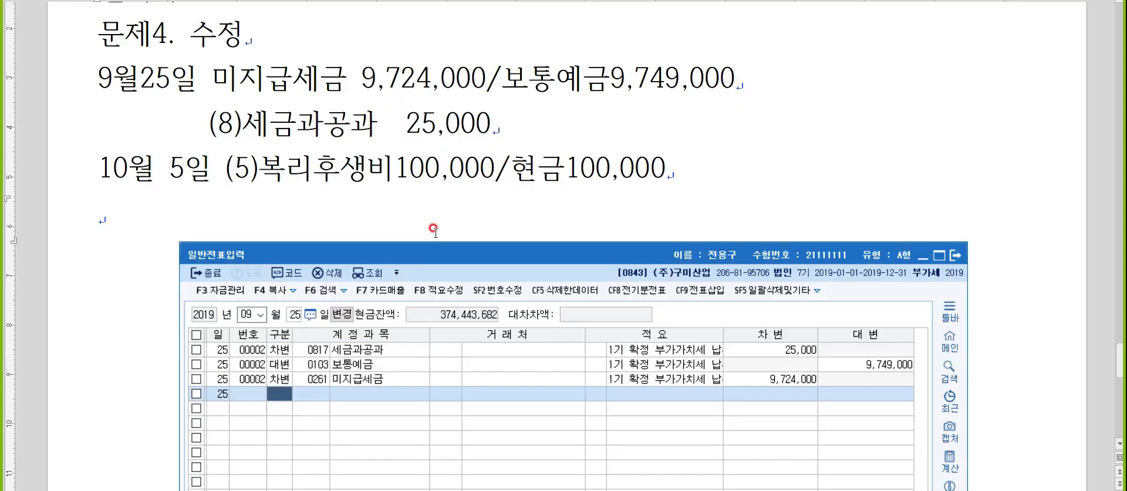
pyautogui.click(437, 242)
pyautogui.hotkey('alt', 'Tab')
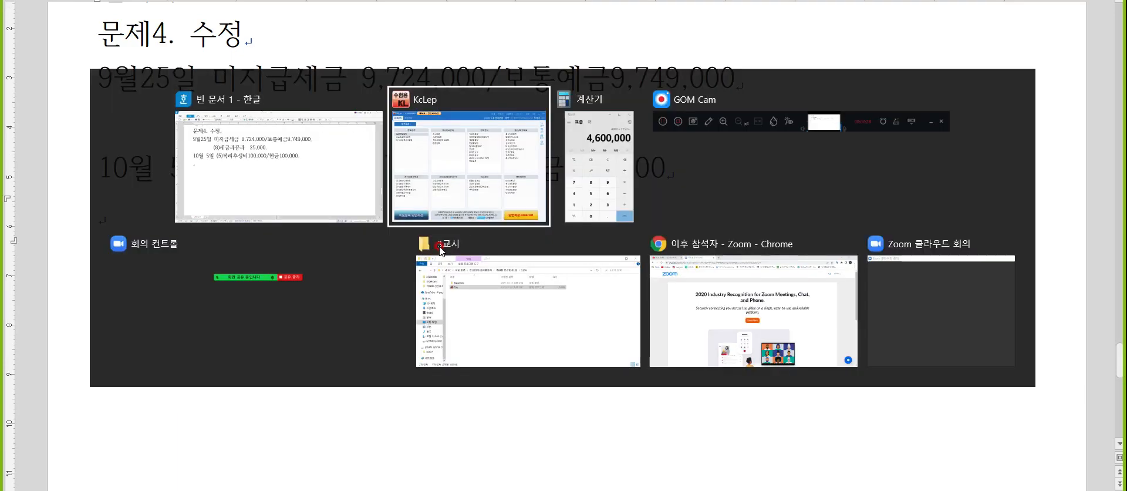
pyautogui.hotkey('alt', 'Tab')
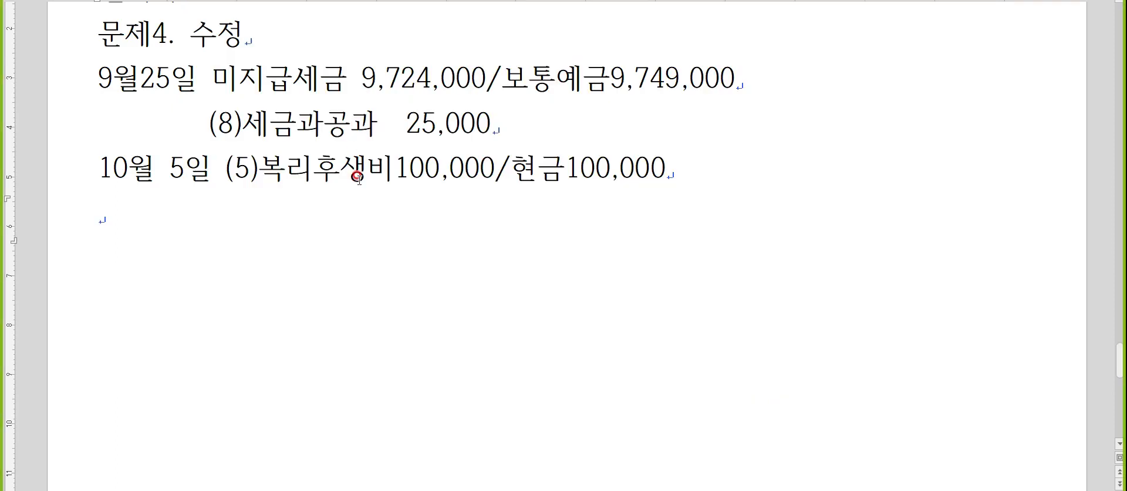
pyautogui.hotkey('alt', 'Tab')
pyautogui.click(425, 162)
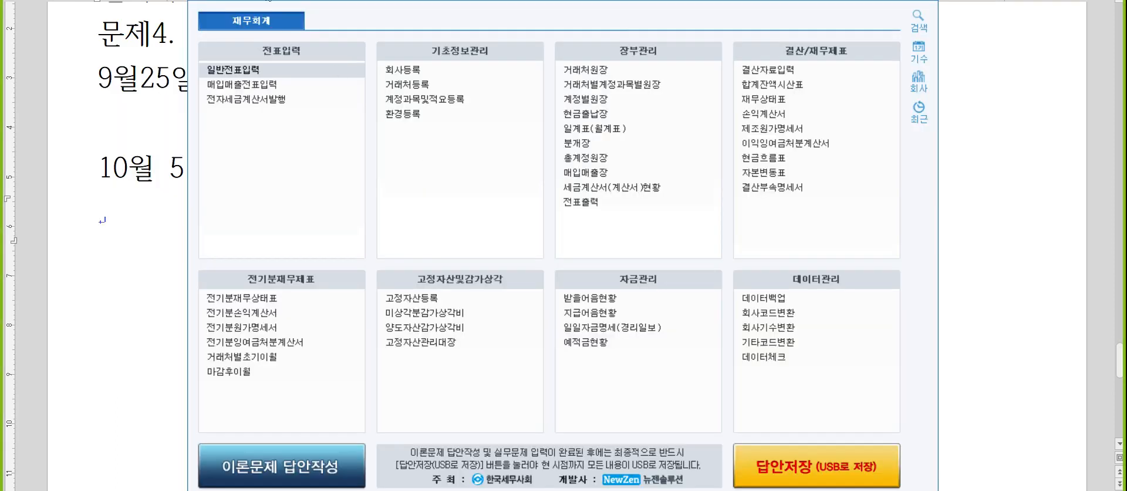
pyautogui.click(296, 69)
pyautogui.write('10')
pyautogui.press('Return')
pyautogui.write('5')
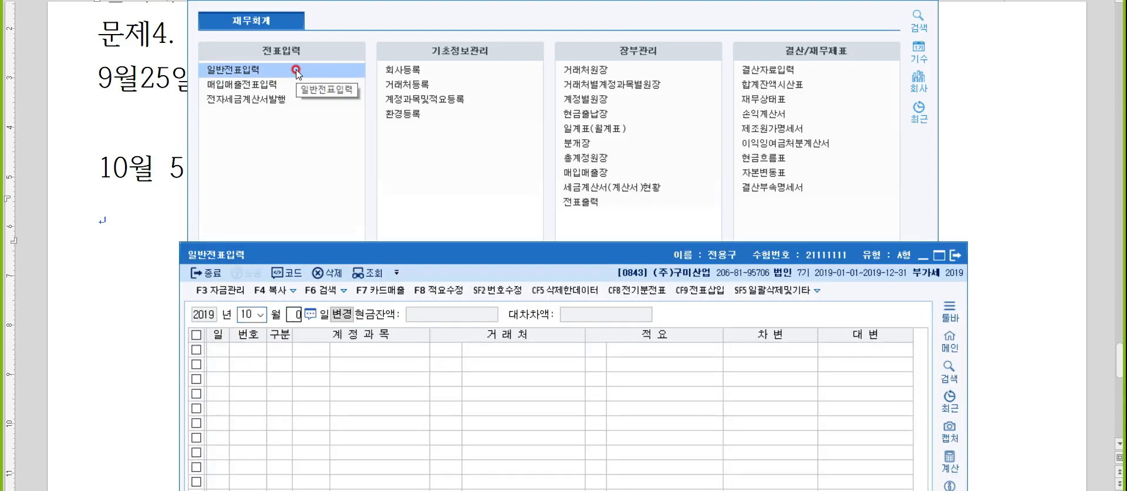
pyautogui.press('Return')
pyautogui.moveTo(437, 254); pyautogui.dragTo(548, 35)
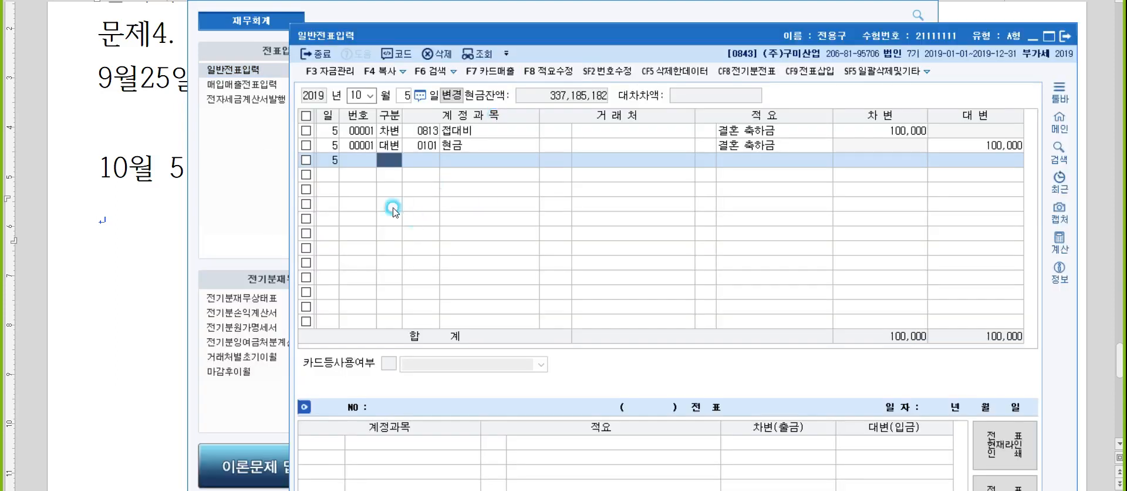
# Replace the 접대비 account on the 10월 5일 voucher's debit line with 0511 복리후생비 (제조원가).
pyautogui.click(98, 221)
pyautogui.hotkey('alt', 'Tab')
pyautogui.click(437, 131)
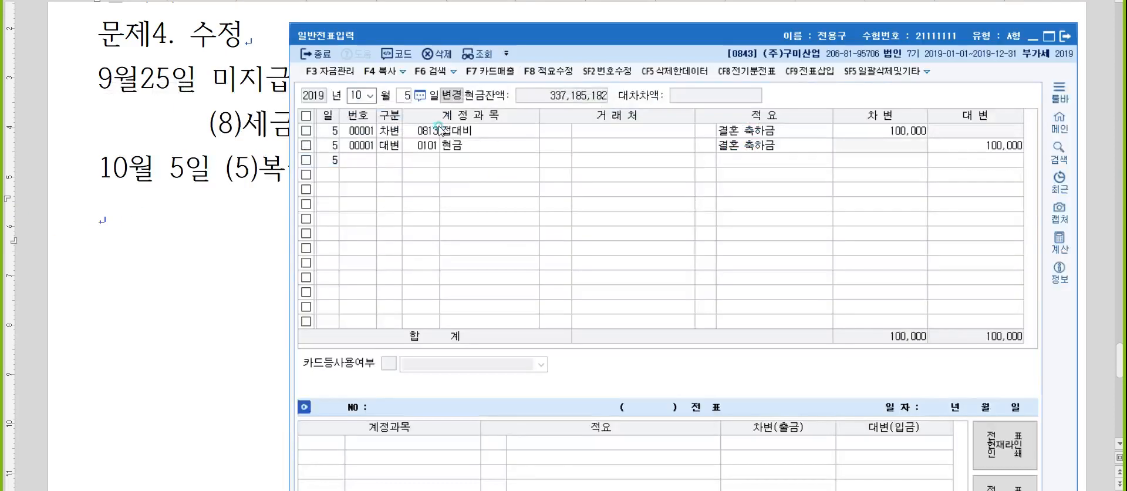
pyautogui.write('ㅂ')
pyautogui.write('복리')
pyautogui.press('Return')
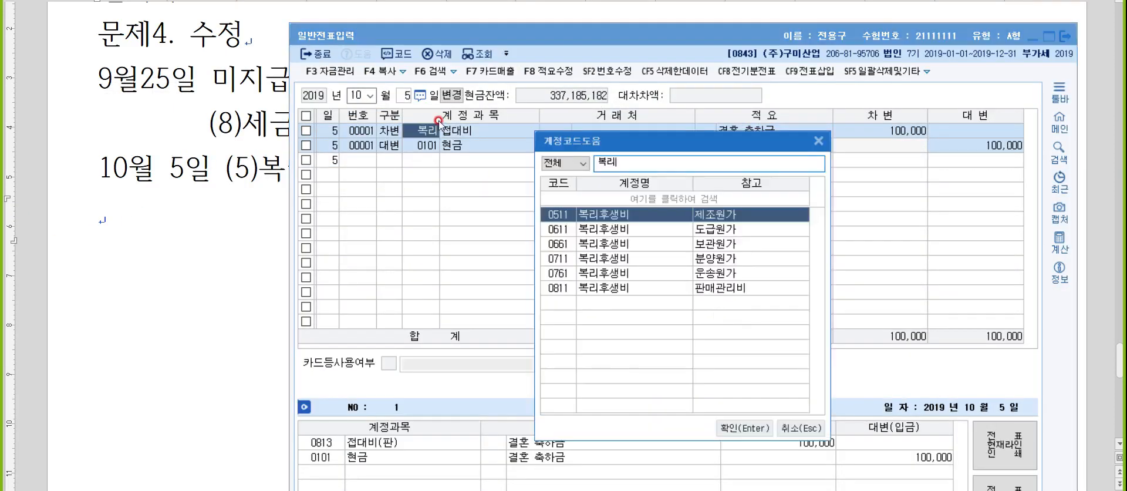
pyautogui.press('Return')
pyautogui.press('Return')
pyautogui.press('Return')
pyautogui.press('Return')
pyautogui.press('Return')
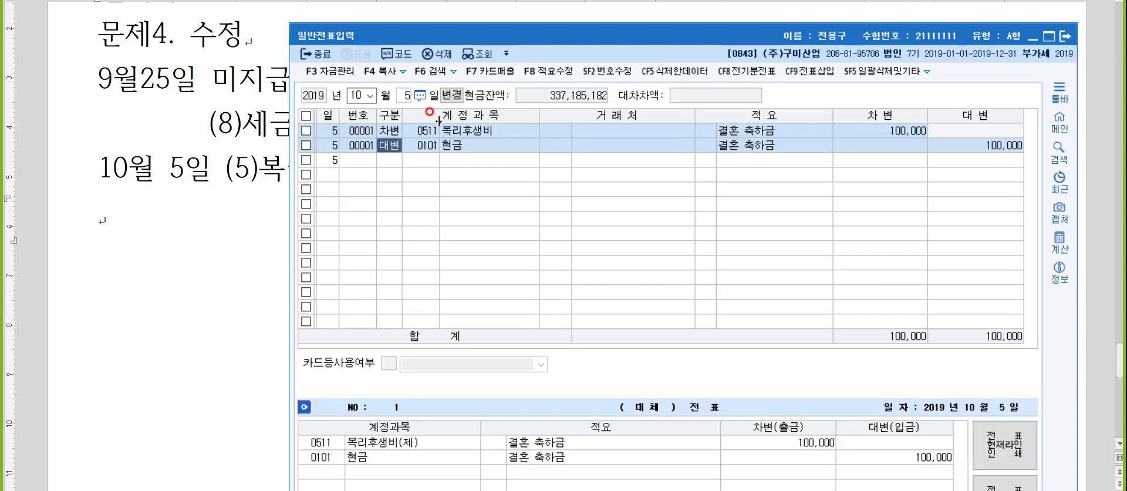
# Compare the voucher's 복리후생비 code with the notes and write the heading "문제5. 자동결산" below the 10월 5일 line.
pyautogui.hotkey('alt', 'Tab')
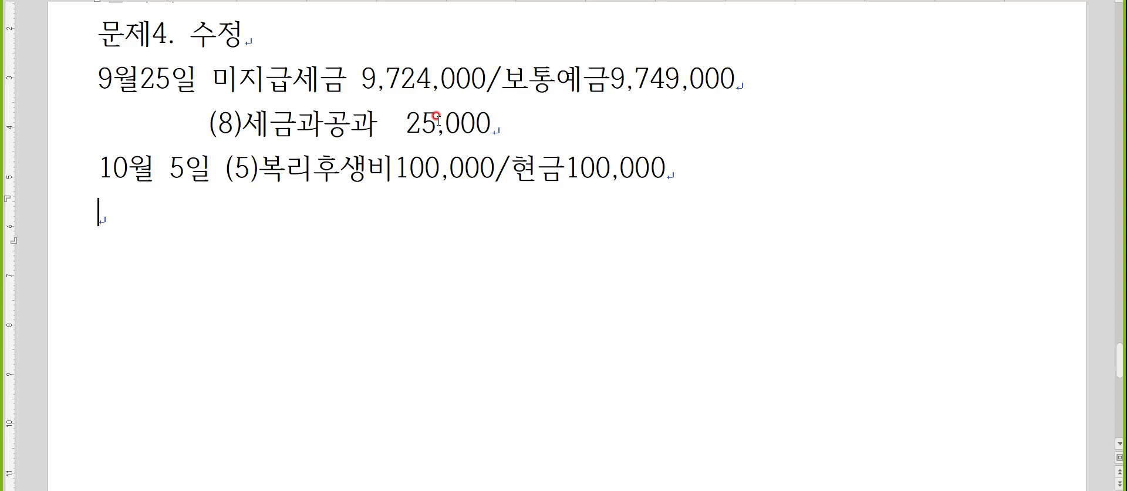
pyautogui.press('Hangul')
pyautogui.hotkey('alt', 'Tab')
pyautogui.click(417, 131)
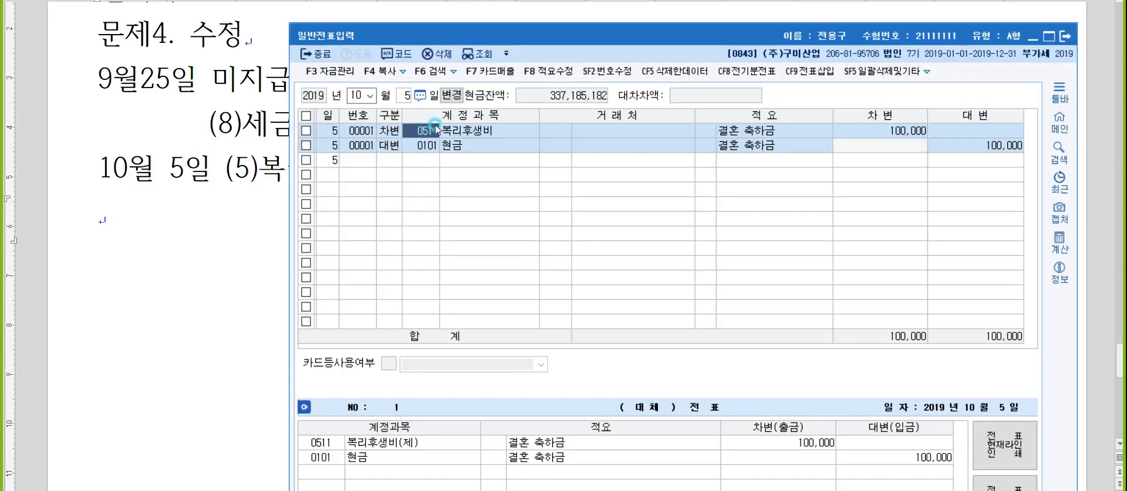
pyautogui.click(282, 196)
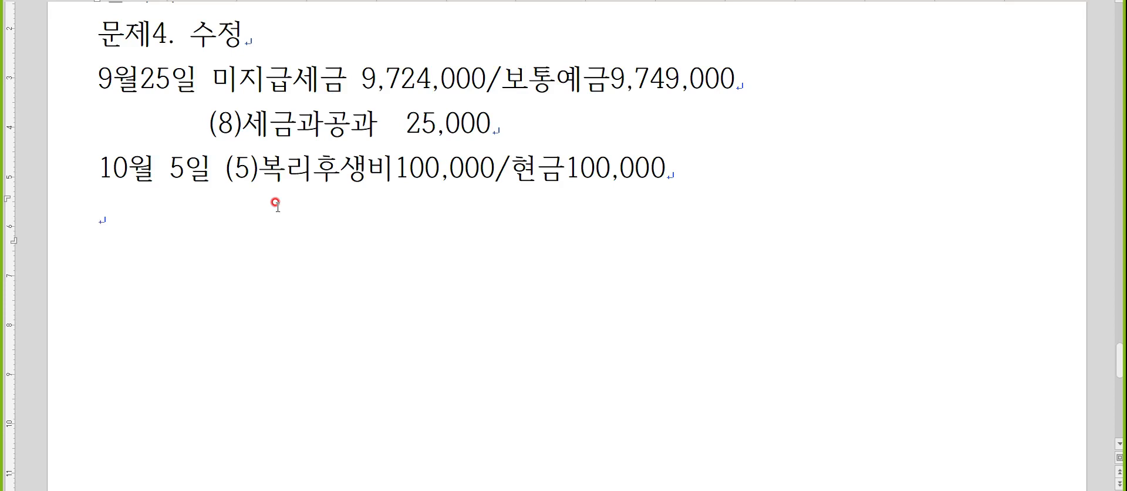
pyautogui.press('Hangul')
pyautogui.write('문제5')
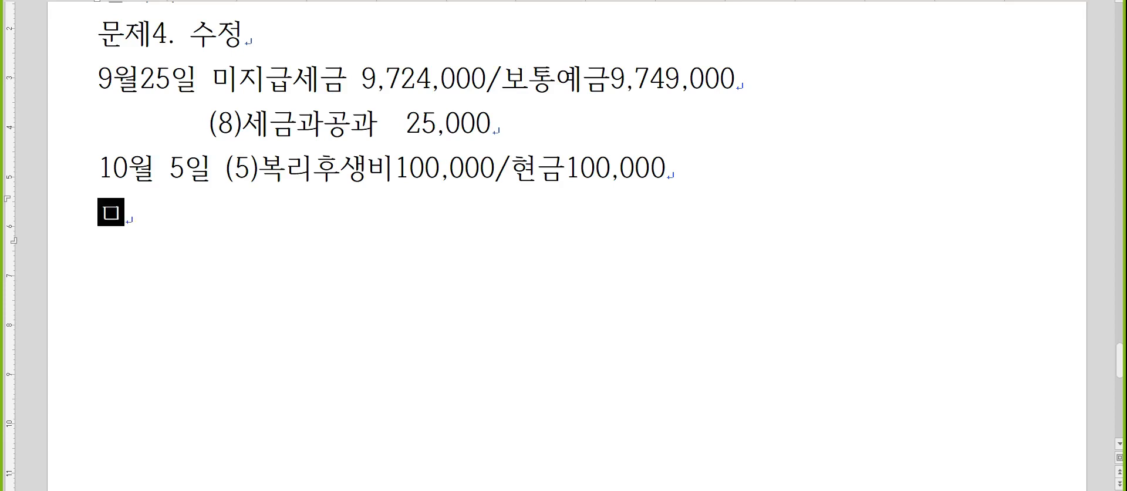
pyautogui.write('. 자동결산 ')
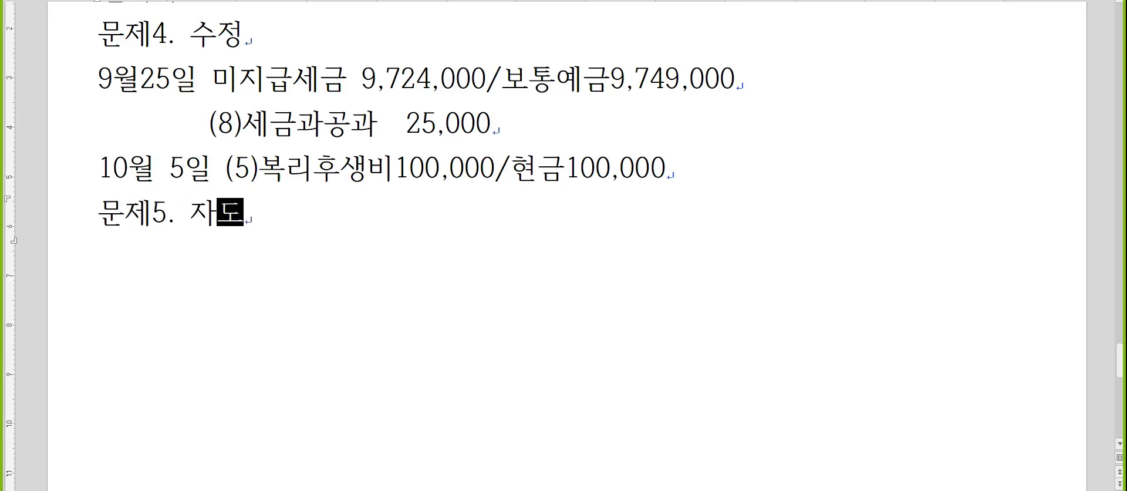
# Complete the 문제5. 자동결산 heading with the items ": 기말재고자산, 퇴직급여충당부채, 감가상각, 대손충당금, 법인세" and add blank lines below it.
pyautogui.write(': 기말재고')
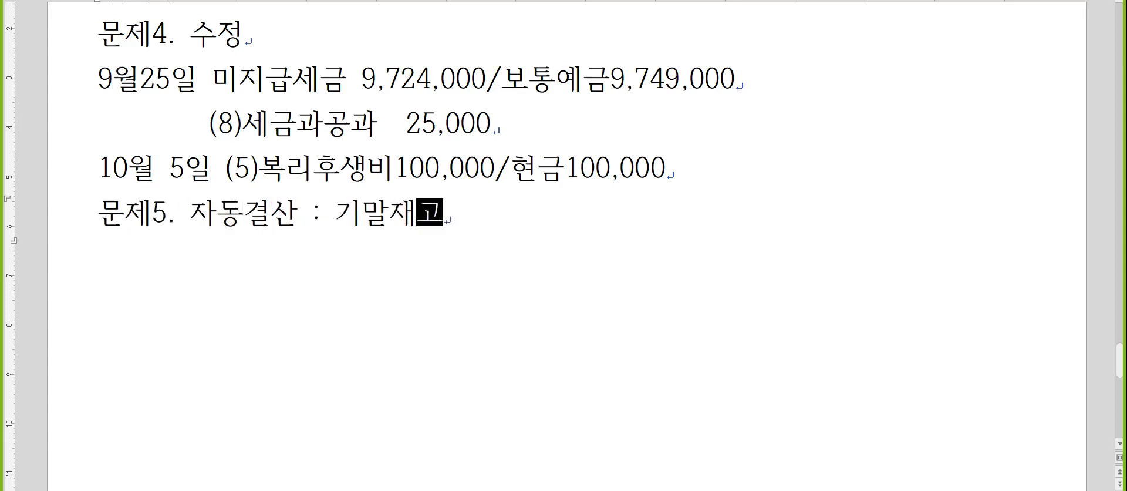
pyautogui.write('자산, 퇴지직급여충')
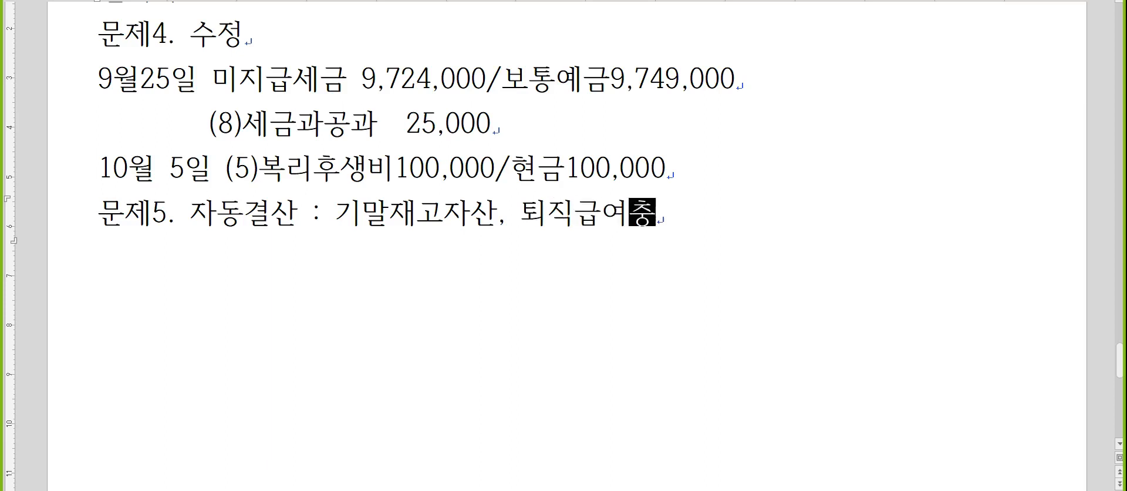
pyautogui.write('당부채, 감가상각, ㄷㅅ')
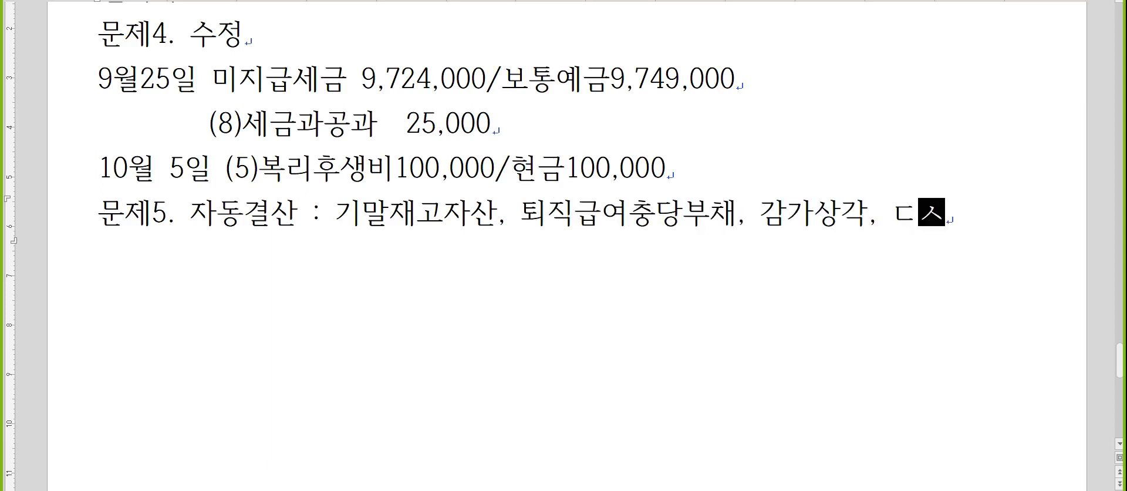
pyautogui.press('BackSpace')
pyautogui.write('대손충당금, 법인세')
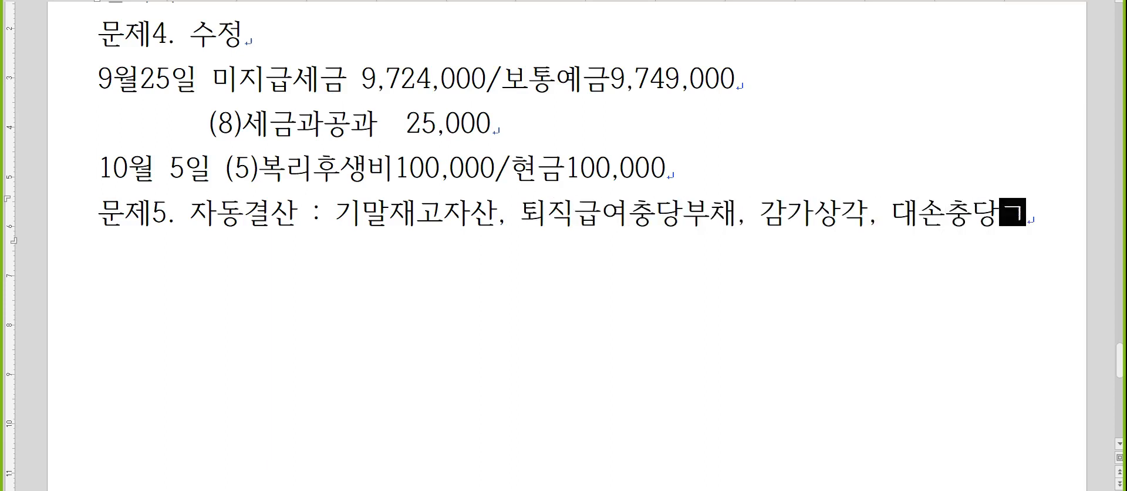
pyautogui.press('Return')
pyautogui.press('Return')
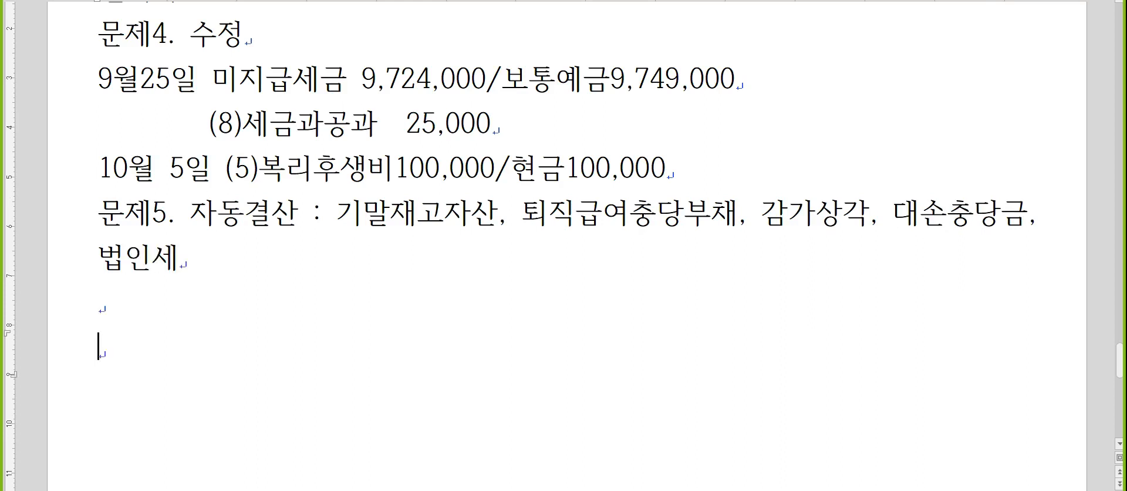
pyautogui.press('Up')
pyautogui.scroll(-1, 283, 222)
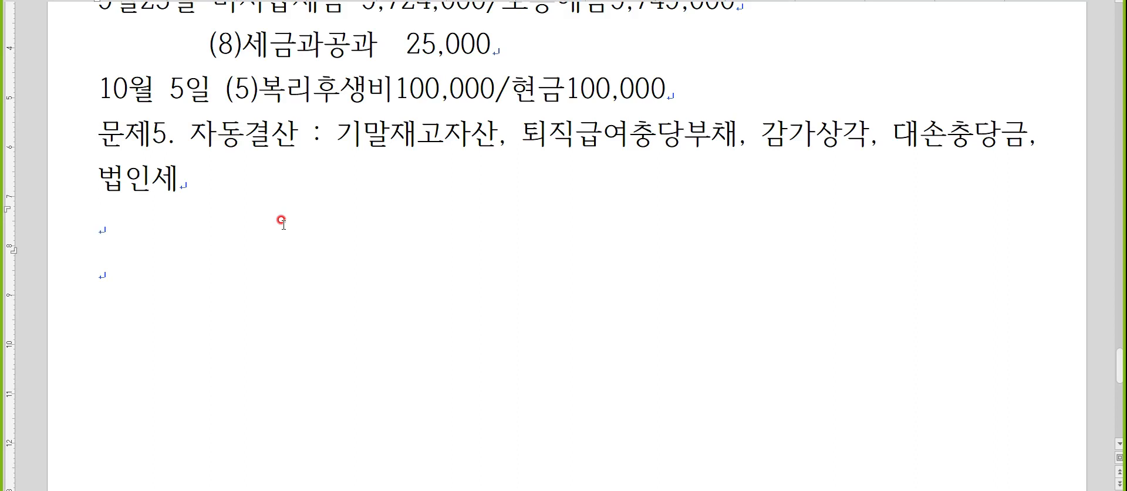
# Add a numbered list below the heading marking item 1 as 수 and items 2 and 3 as 자, with spacing after each mark.
pyautogui.press('Hangul')
pyautogui.write('1. 수')
pyautogui.press('Return')
pyautogui.write('자')
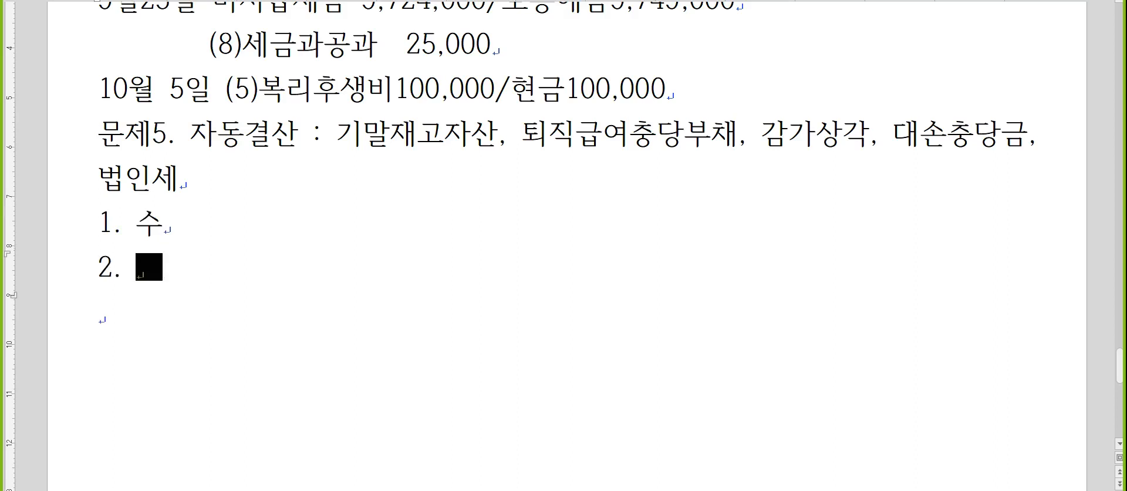
pyautogui.press('Return')
pyautogui.write('자')
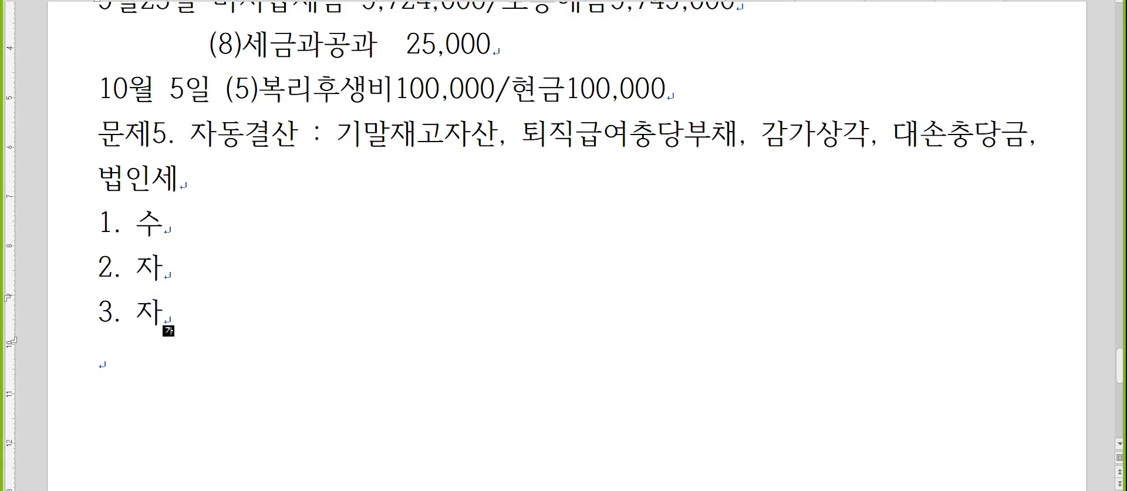
pyautogui.press('Up')
pyautogui.press('Up')
pyautogui.press('Down')
pyautogui.press('Down')
pyautogui.press('Up')
pyautogui.press('Up')
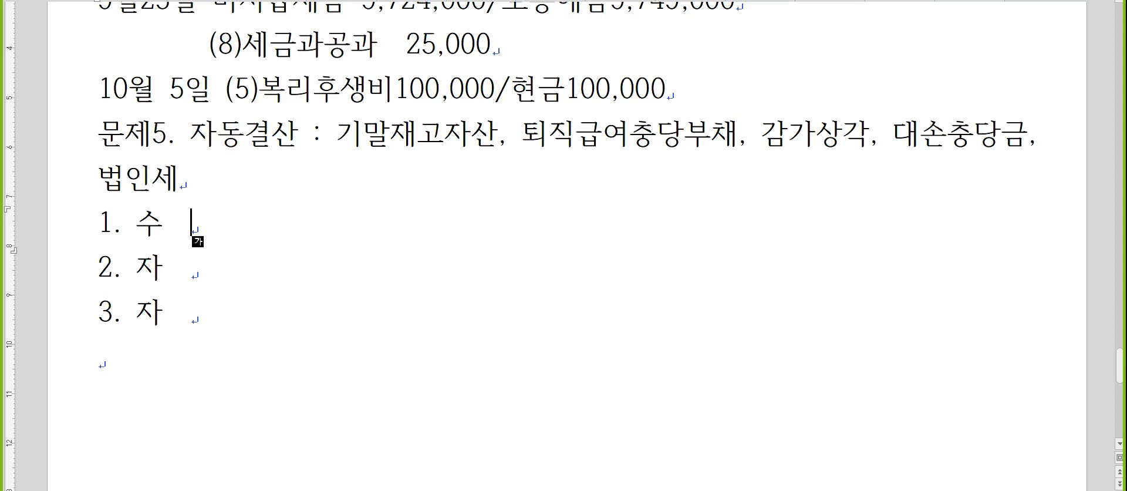
# Write the entry "장기차입금3,000,000(우리)/유동성장기부채3,000,000(우리)" on item 1 of the list.
pyautogui.write('유동ㅅ')
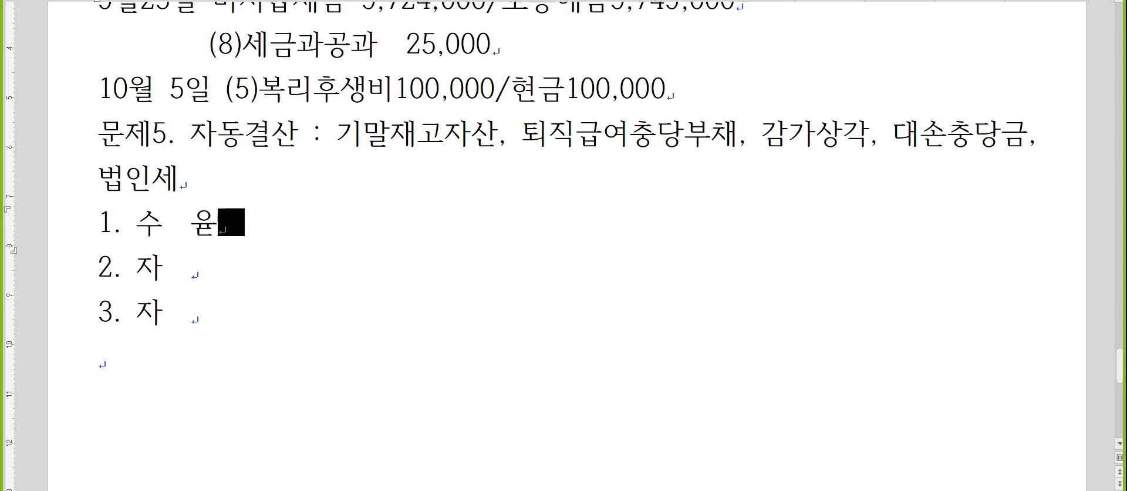
pyautogui.press('BackSpace')
pyautogui.press('BackSpace')
pyautogui.press('BackSpace')
pyautogui.write('장기차입금3,000')
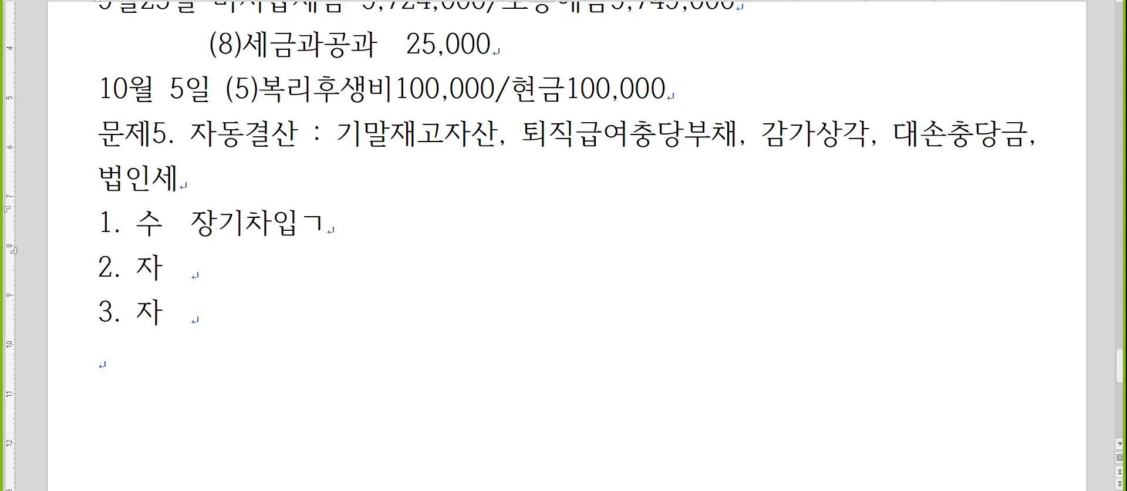
pyautogui.write(',000,000')
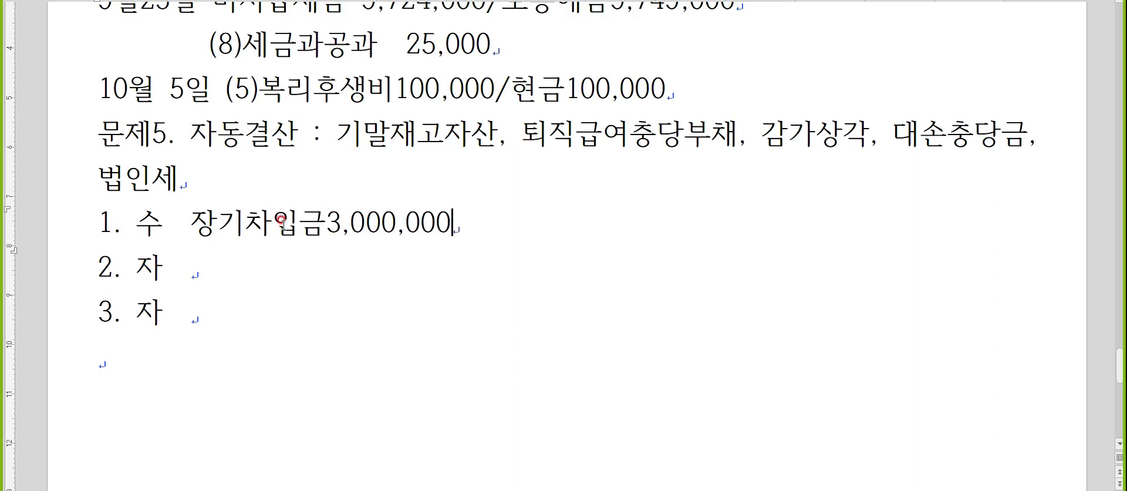
pyautogui.write('(우리)/유동성장')
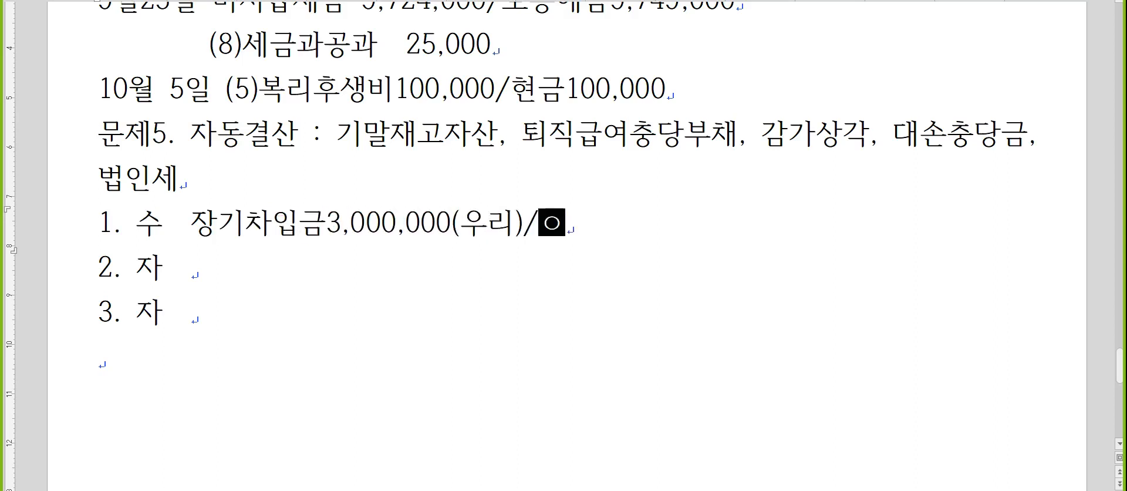
pyautogui.write('기부채')
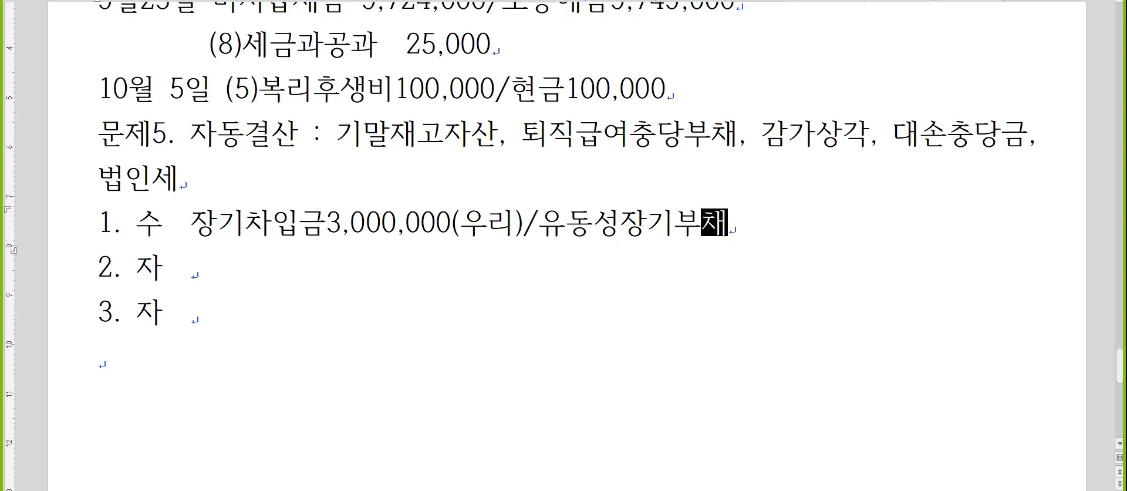
pyautogui.write('3,000,000(우리)')
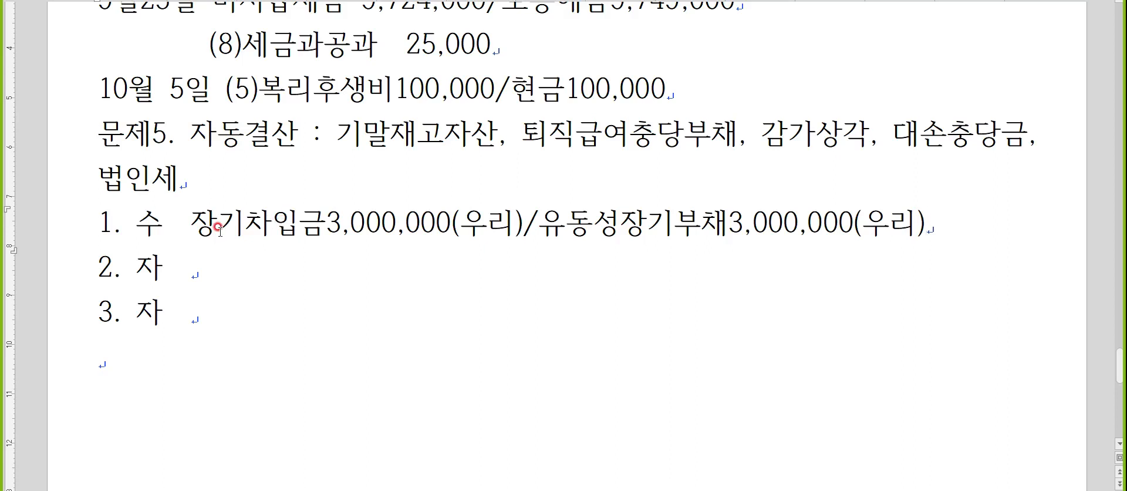
# Switch to the accounting program and set the 일반전표입력 voucher date to 12월 31일.
pyautogui.hotkey('alt', 'Tab')
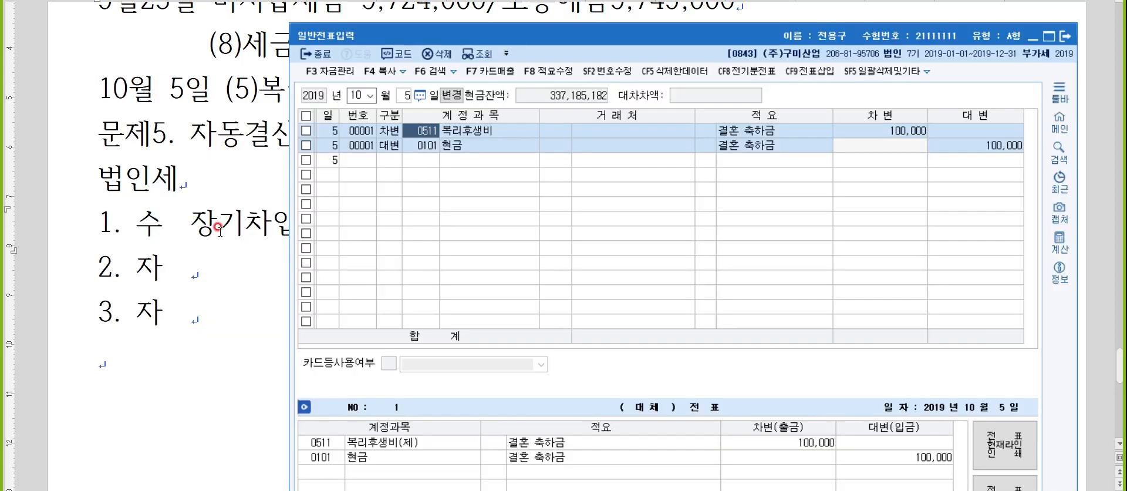
pyautogui.press('Escape')
pyautogui.press('Escape')
pyautogui.write('1231')
# Enter the debit line with account 0293 장기차입금, counterparty 98001 우리은행 and amount 3,000,000.
pyautogui.write('3')
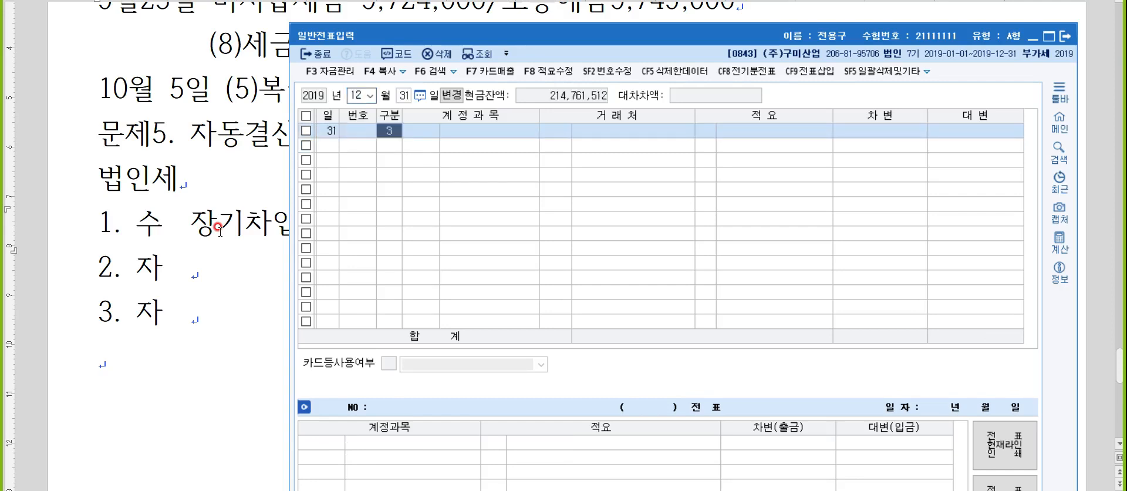
pyautogui.press('Return')
pyautogui.write('장기')
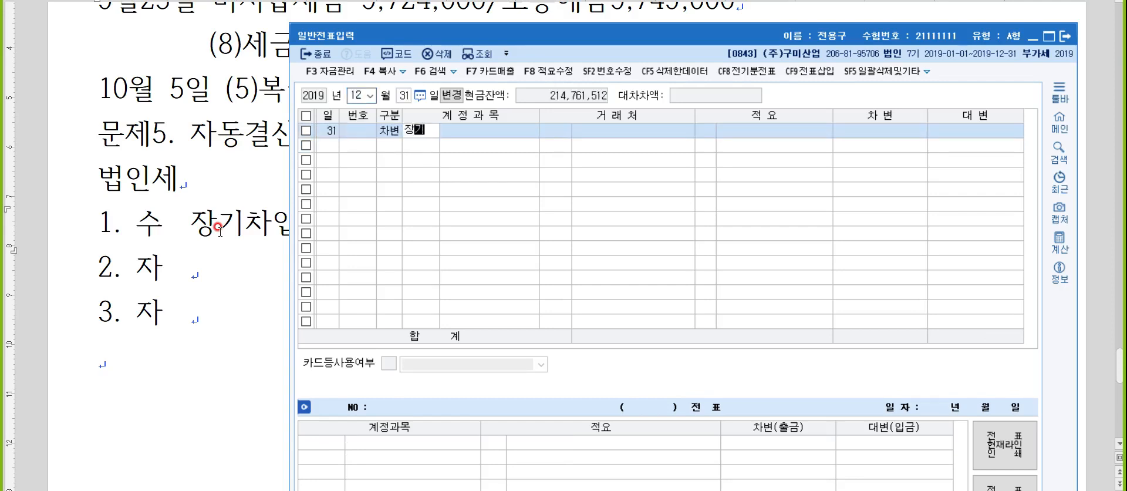
pyautogui.press('Return')
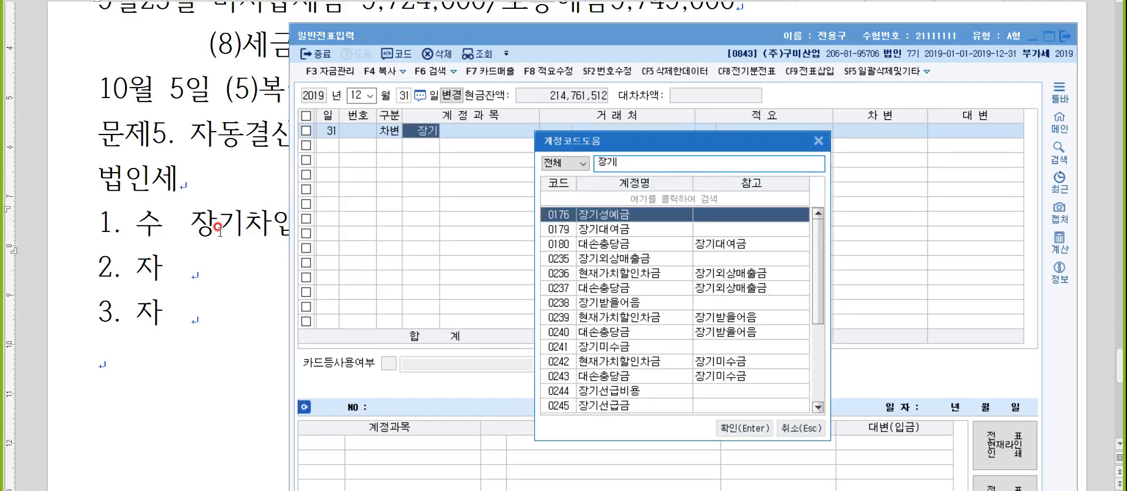
pyautogui.write('차')
pyautogui.press('Return')
pyautogui.write('우리')
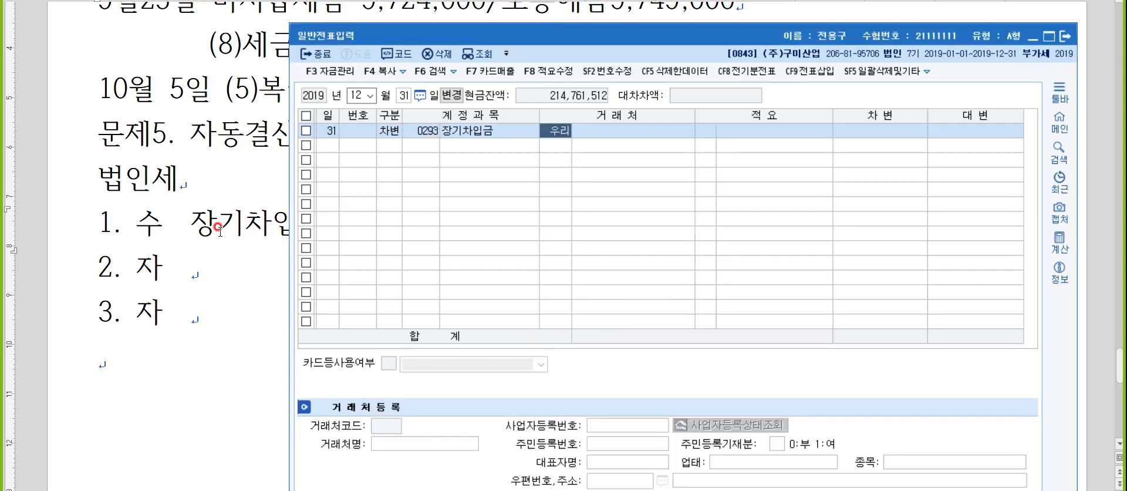
pyautogui.press('Return')
pyautogui.press('Return')
pyautogui.press('Return')
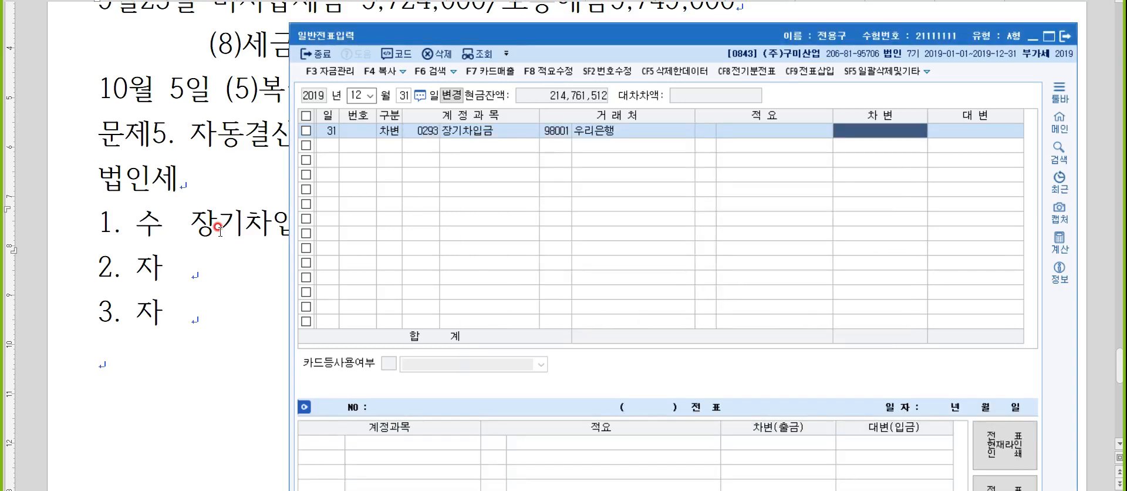
pyautogui.write('3000000')
pyautogui.press('Return')
# Enter the matching credit line with account 0264 유동성장기부채, 우리은행 and 3,000,000, and close 일반전표입력.
pyautogui.press('4')
pyautogui.press('Return')
pyautogui.write('유동ㅅ')
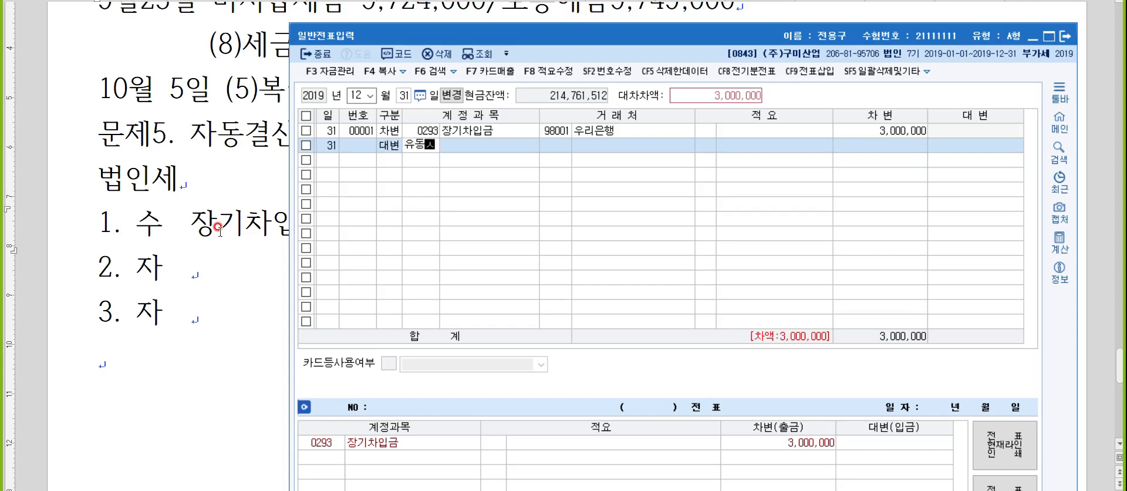
pyautogui.press('Return')
pyautogui.press('Return')
pyautogui.press('Return')
pyautogui.press('Return')
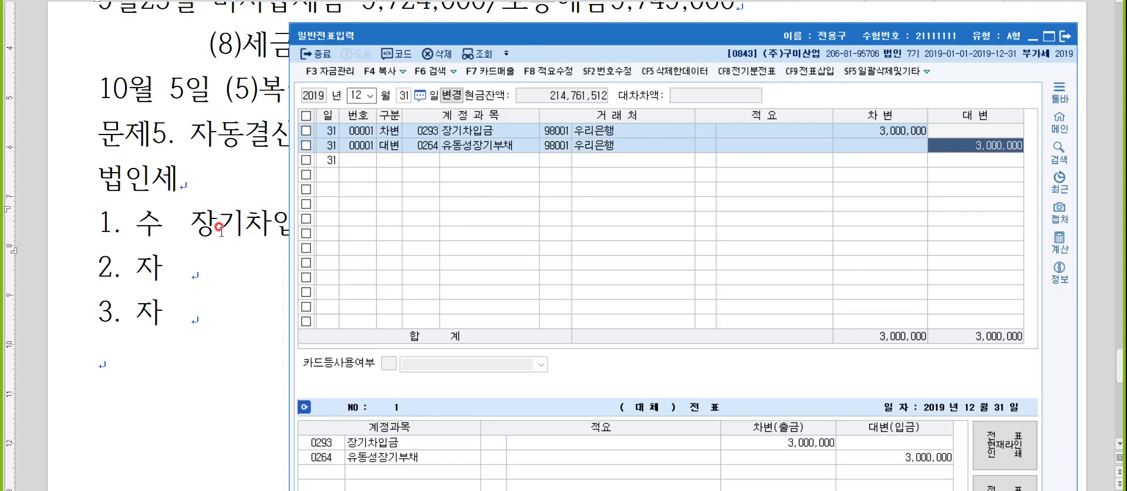
pyautogui.press('Escape')
pyautogui.press('Escape')
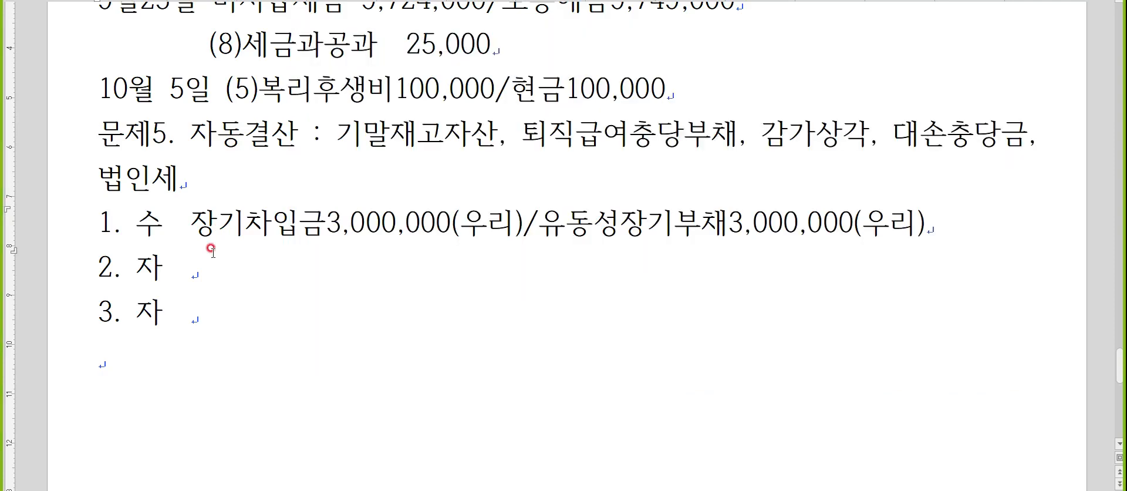
# Return to the notes and start item 2 of the list with "정액법=(".
pyautogui.hotkey('alt', 'Tab')
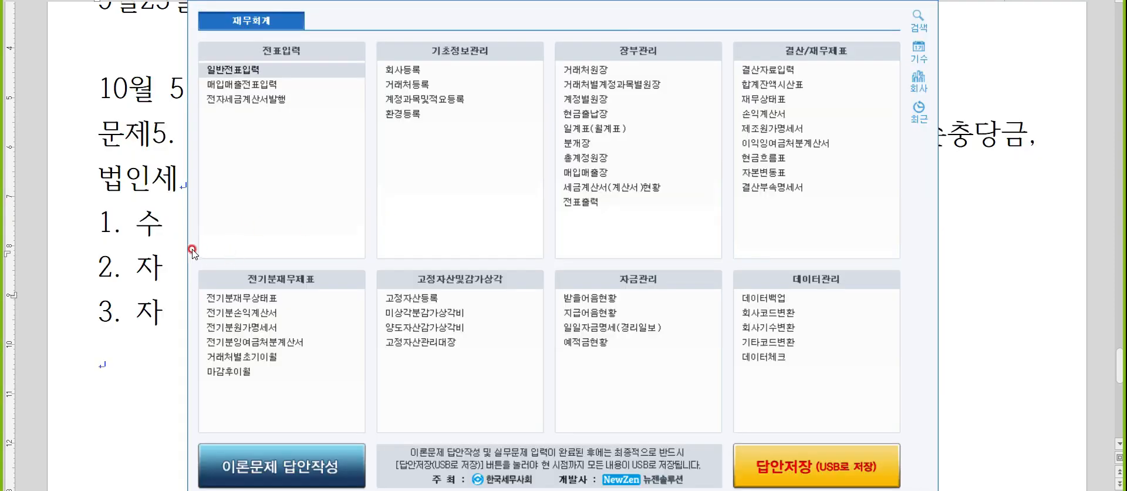
pyautogui.click(177, 272)
pyautogui.write('ㅈ')
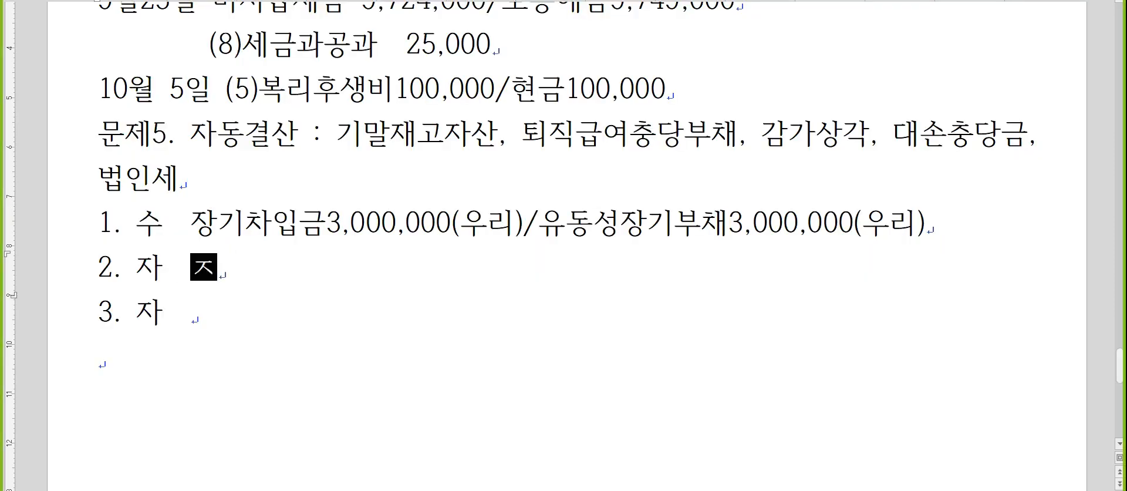
pyautogui.write('정액법=(')
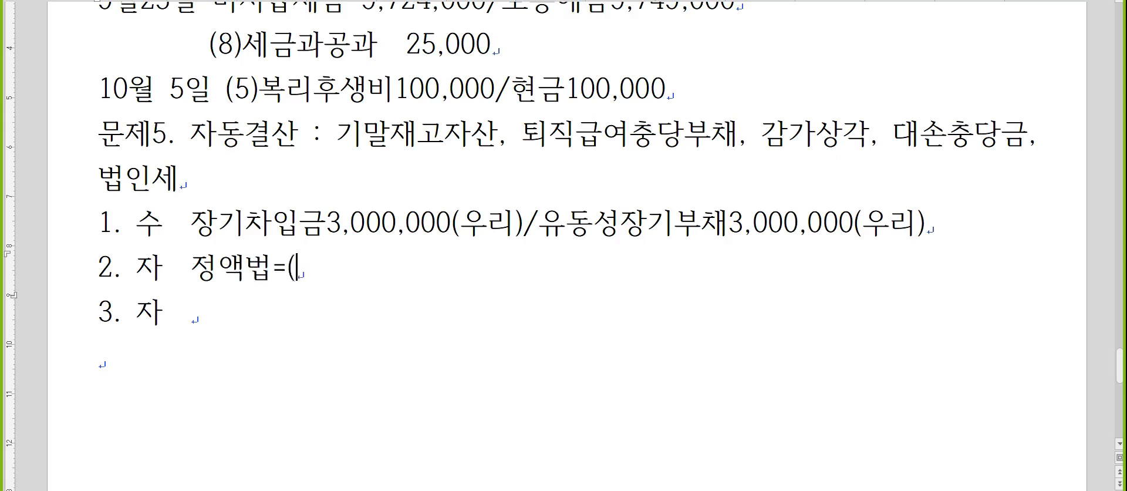
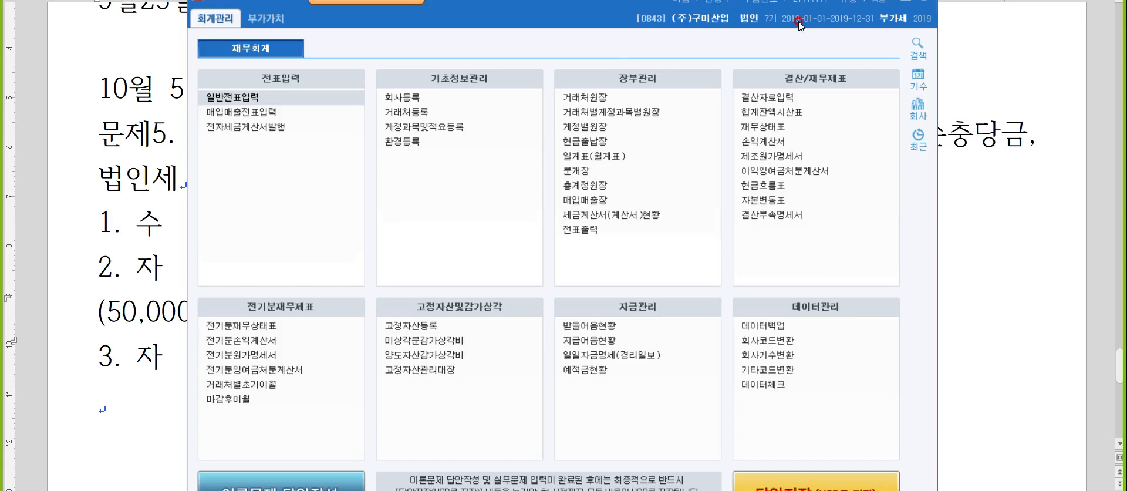
# Open 결산자료입력 in the accounting program and load the closing data for the period 2019년 01월 to 2019년 12월.
pyautogui.click(794, 97)
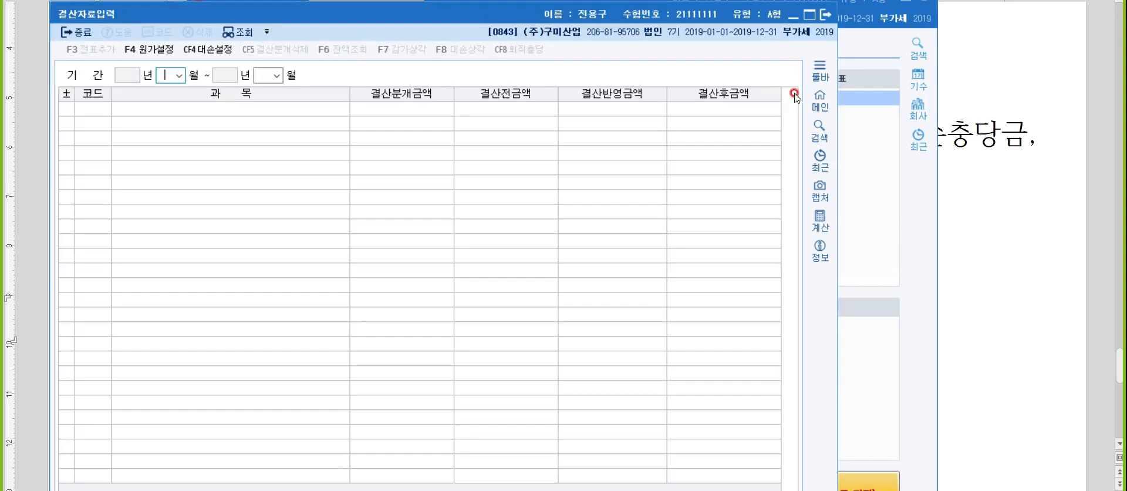
pyautogui.write('019 년 12')
pyautogui.press('Down')
pyautogui.press('Down')
pyautogui.press('Down')
pyautogui.press('Down')
pyautogui.press('Down')
pyautogui.press('Down')
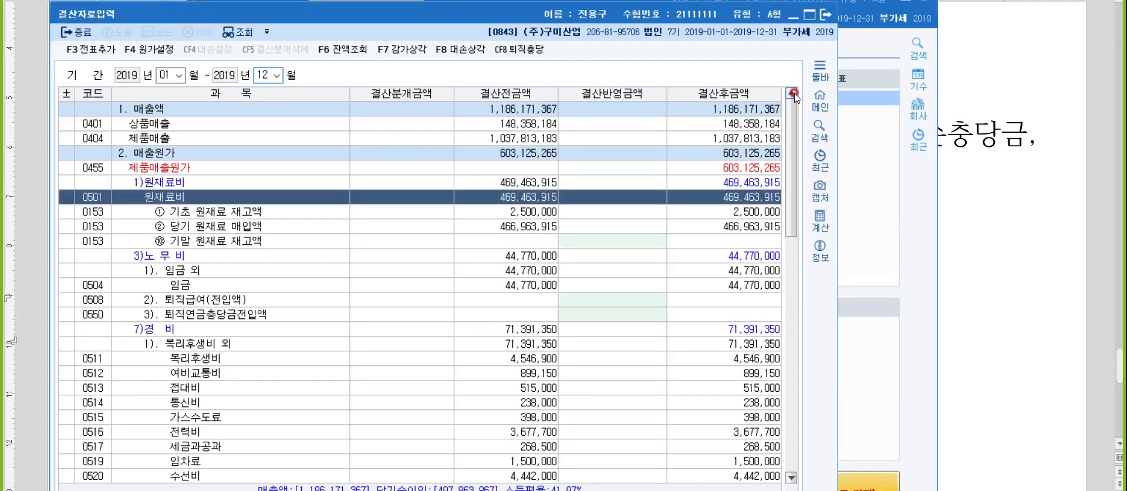
# Find the 감가상각비 section under 판매비와 일반관리비 and enter 1,000,000 as the 결산반영금액 for 건물.
pyautogui.hotkey('ctrl', 'f')
pyautogui.write('감가상각')
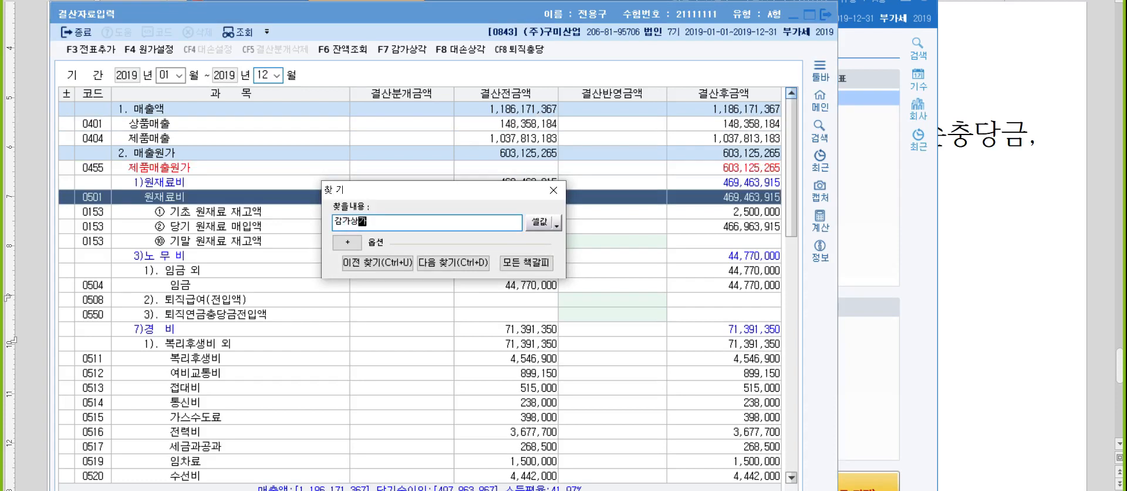
pyautogui.press('Return')
pyautogui.press('Escape')
pyautogui.scroll(-6, 683, 146)
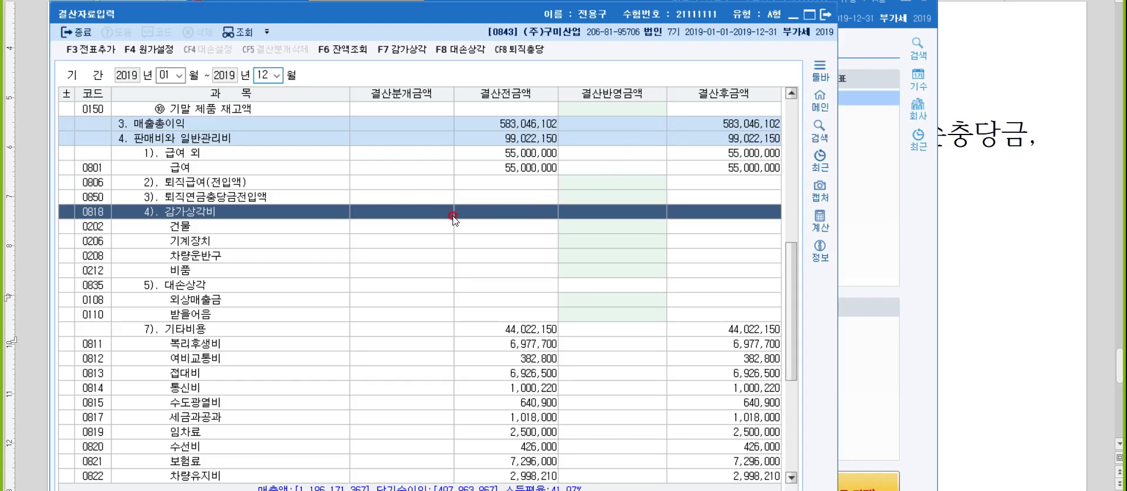
pyautogui.click(343, 225)
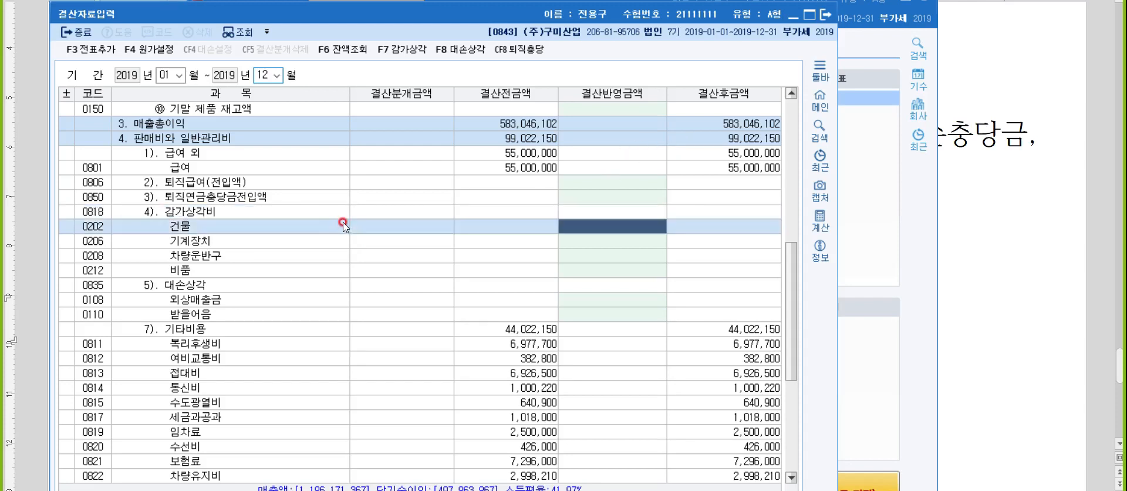
pyautogui.write('1000000')
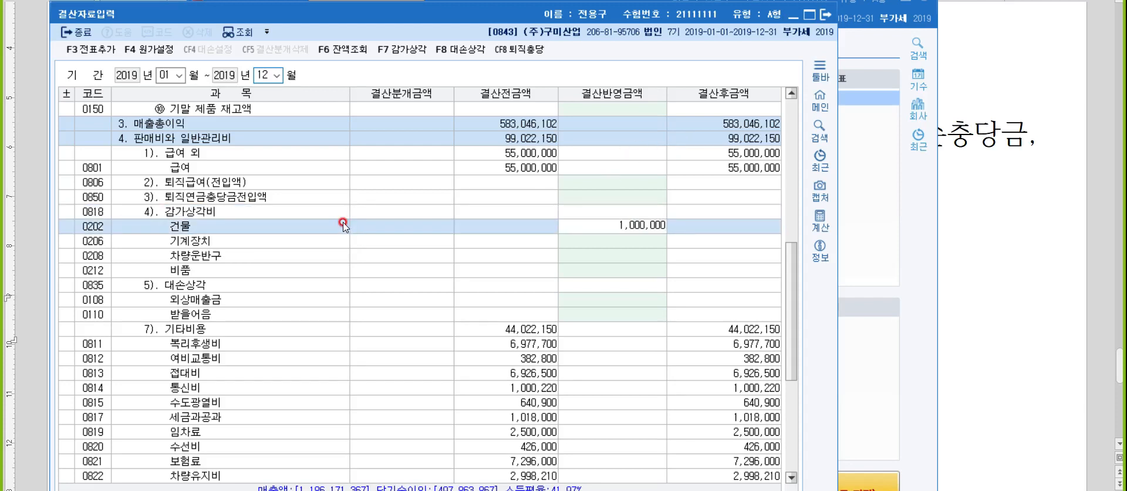
pyautogui.press('Return')
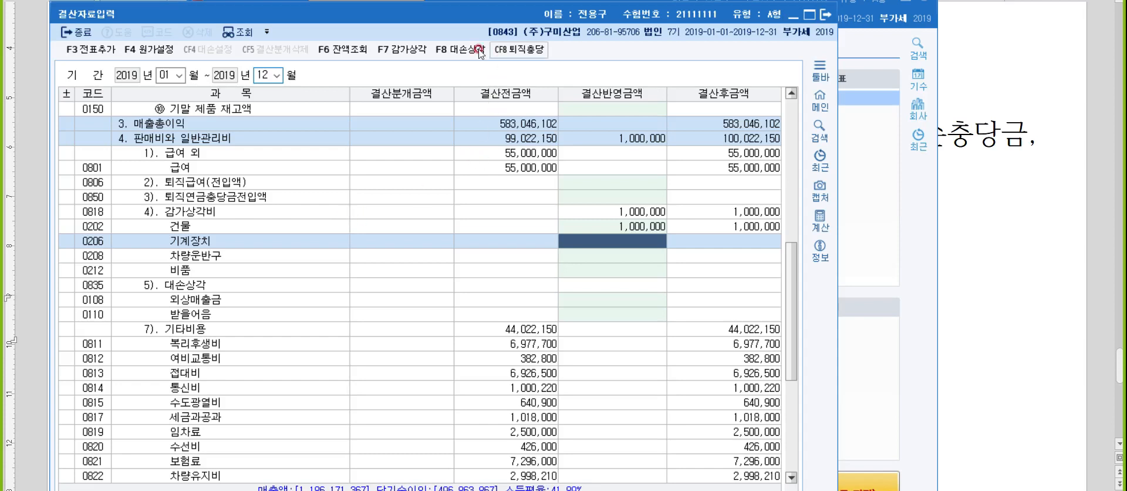
# In 대손상각 at the 1.00% rate, clear the 추가설정액 for 단기대여금, 미수금 and 선급금, and apply the remaining amounts to 결산반영.
pyautogui.click(452, 51)
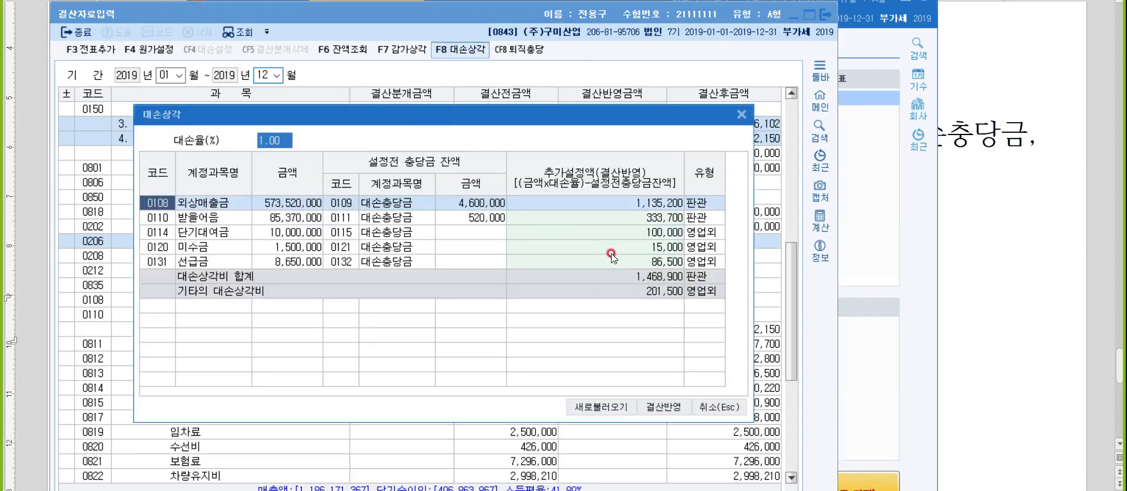
pyautogui.click(636, 235)
pyautogui.press('space')
pyautogui.press('Return')
pyautogui.press('space')
pyautogui.press('Return')
pyautogui.press('space')
pyautogui.press('Return')
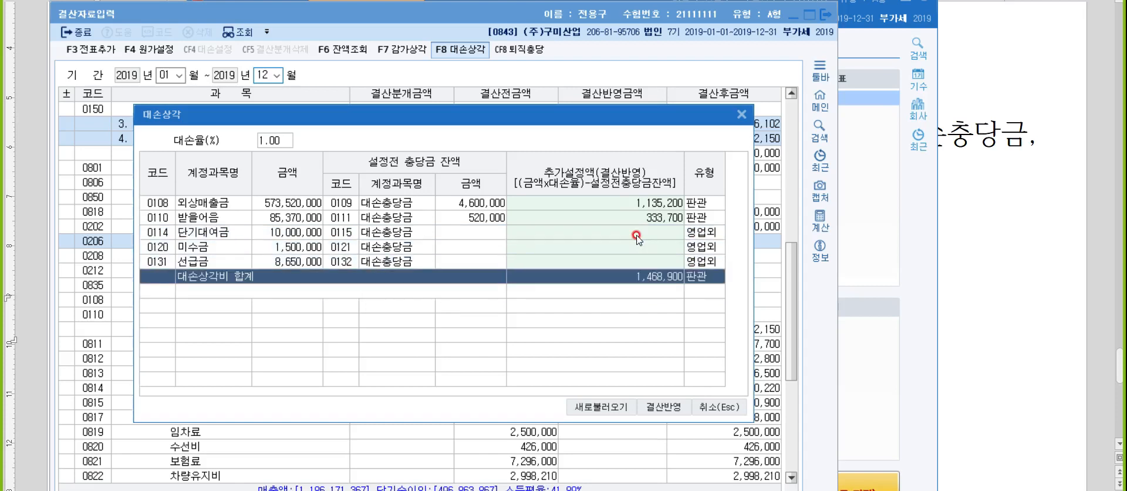
pyautogui.click(675, 408)
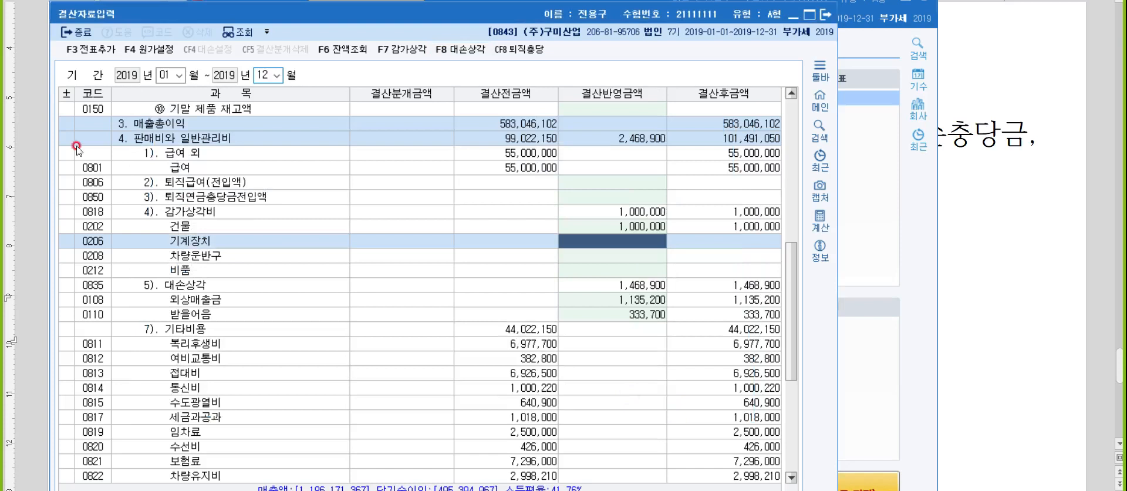
# Add the automatic closing journal entries from 결산자료입력 with 전표추가 and close the form.
pyautogui.click(93, 50)
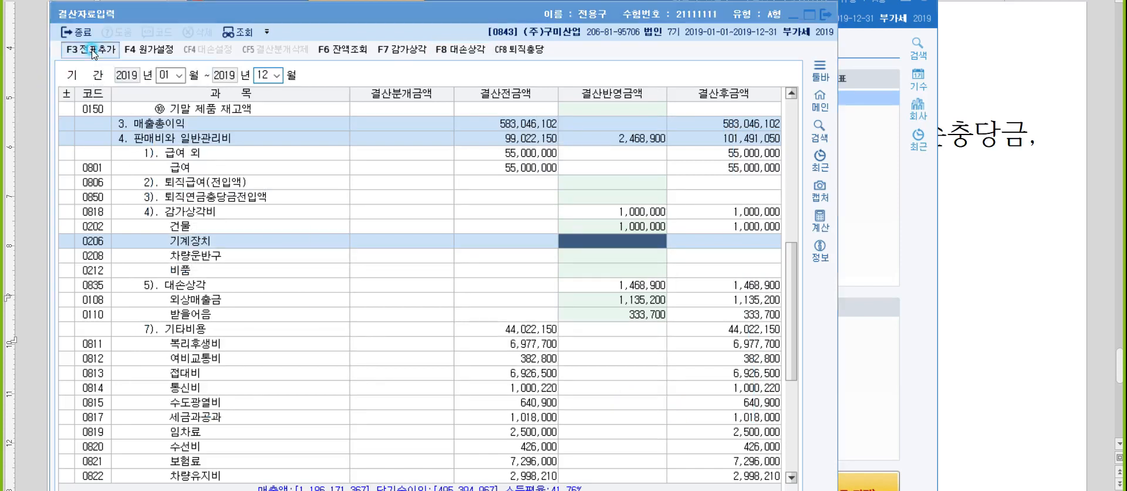
pyautogui.click(471, 292)
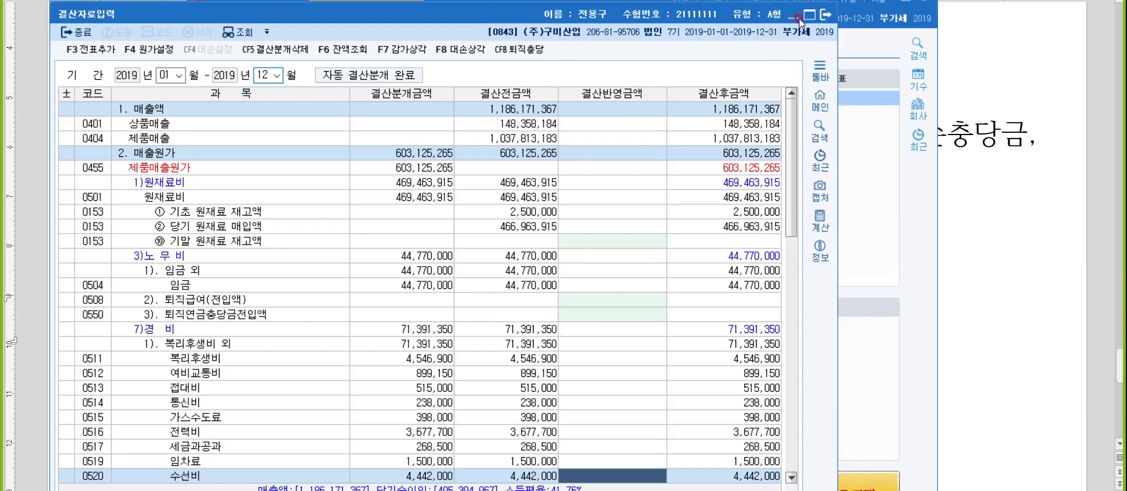
pyautogui.click(825, 15)
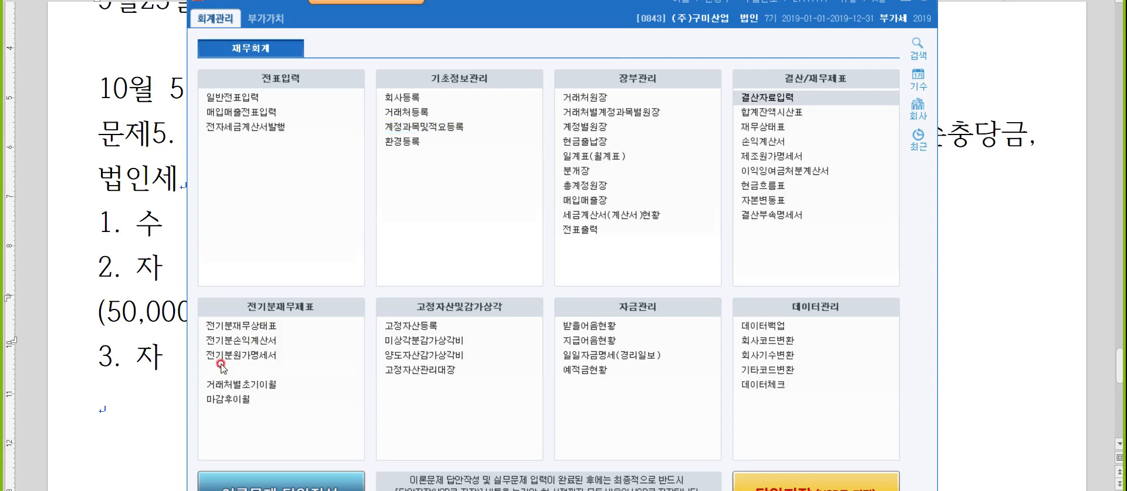
# Add the heading "문제6. 조회" to the notes with item 1 reading "부가세 - 금액 : 부가세신고서".
pyautogui.click(121, 405)
pyautogui.write('문제6. 조회')
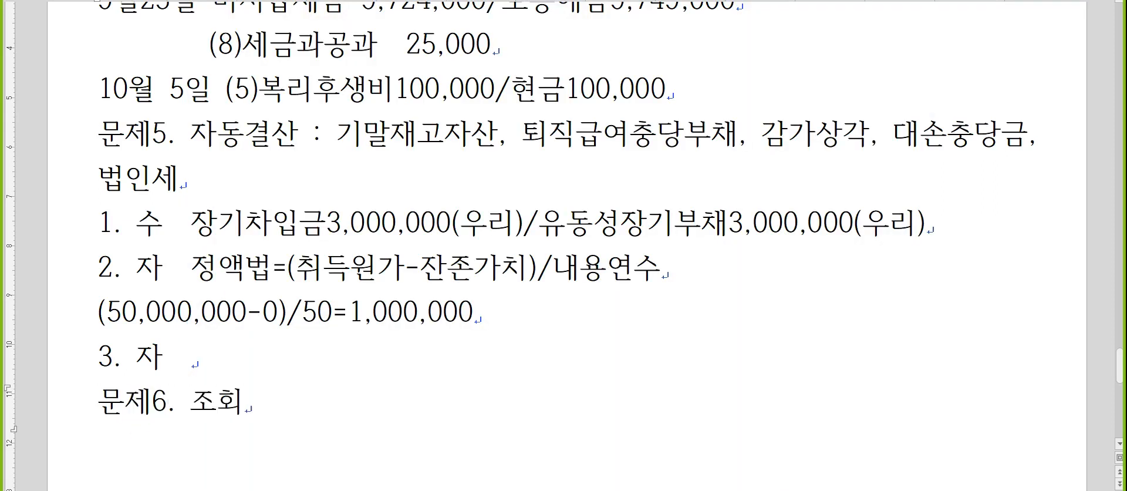
pyautogui.press('Return')
pyautogui.write('1. 부가세 ')
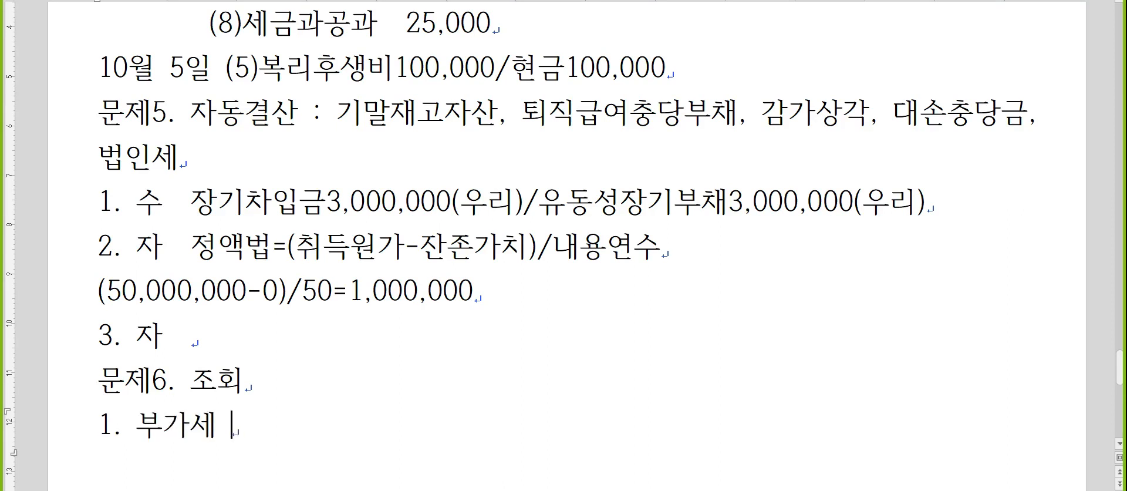
pyautogui.write('- 금액 : 부가세신고서')
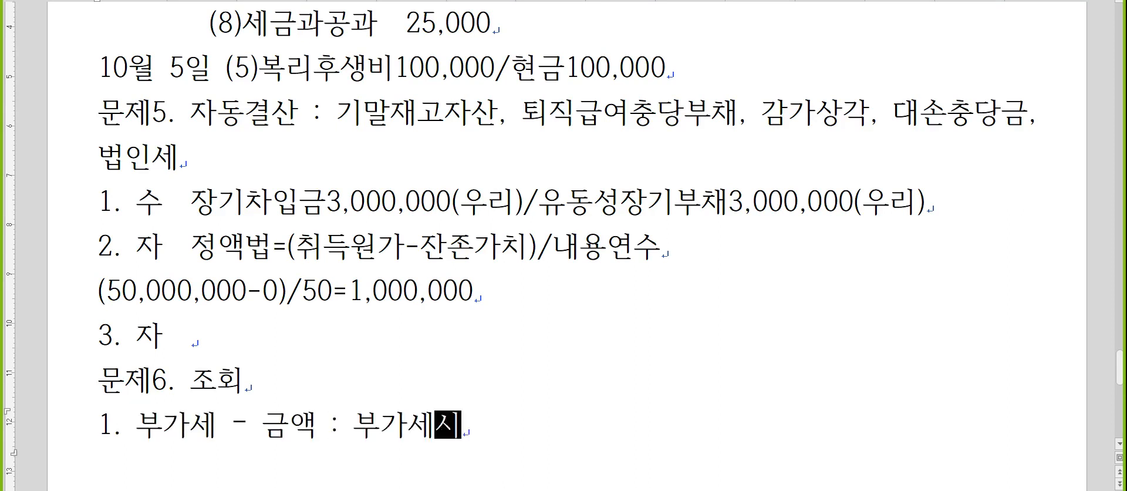
pyautogui.press('Return')
# Write item 2 of the 문제6 notes as "판매비 및 관리비 : 계정분류(월계표)".
pyautogui.write('2.')
pyautogui.scroll(-2, 351, 404)
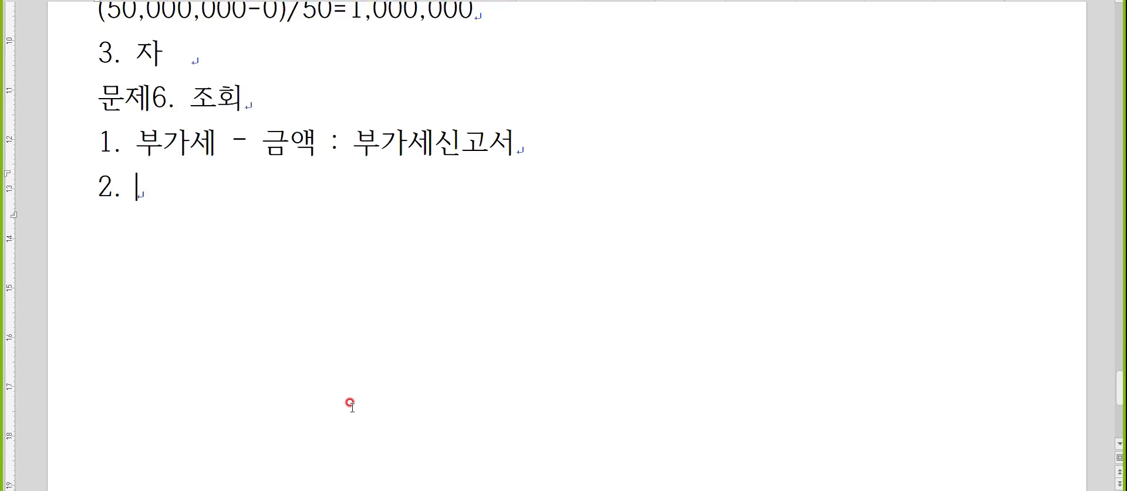
pyautogui.press('Hangul')
pyautogui.write('판매비 ')
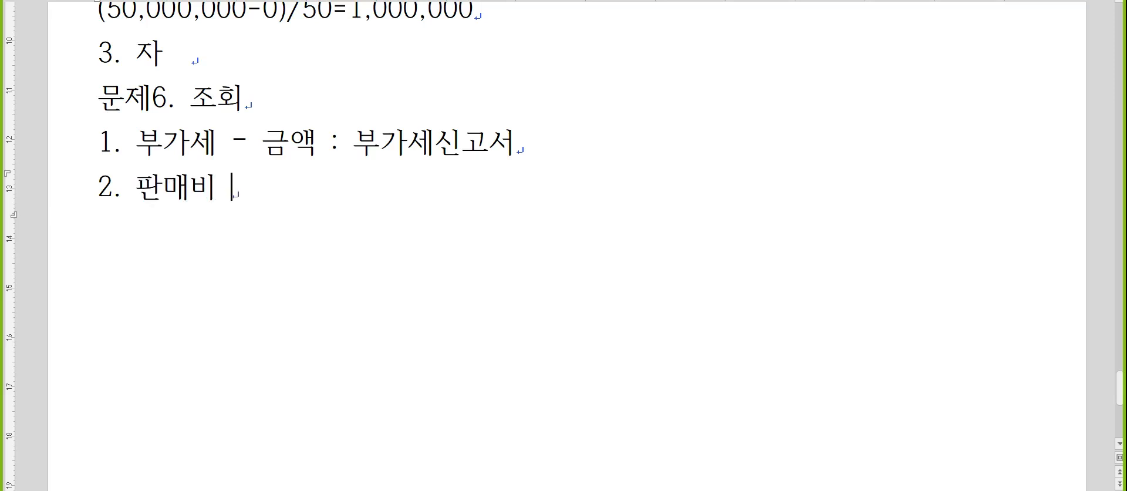
pyautogui.write('및')
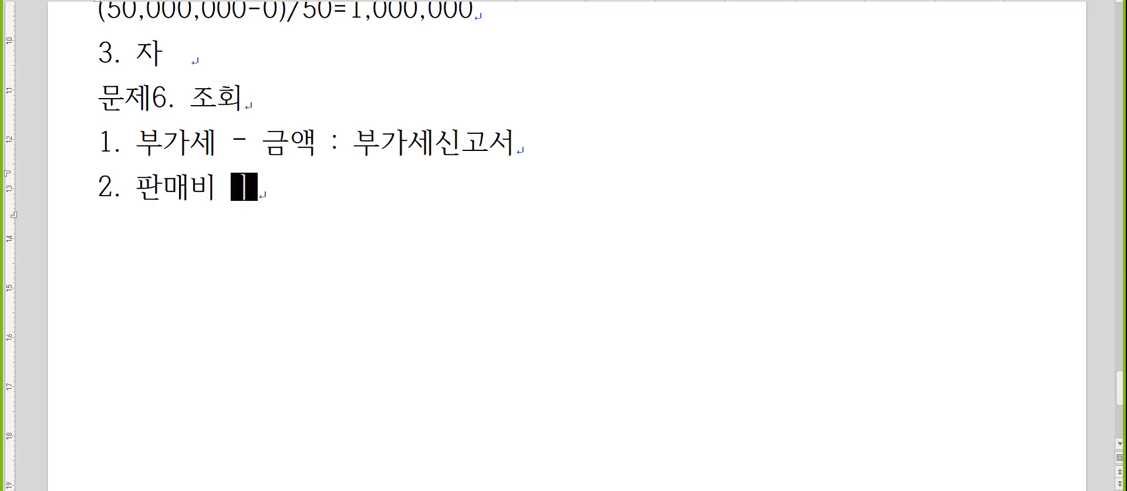
pyautogui.write(' 관리비 : ㄱ')
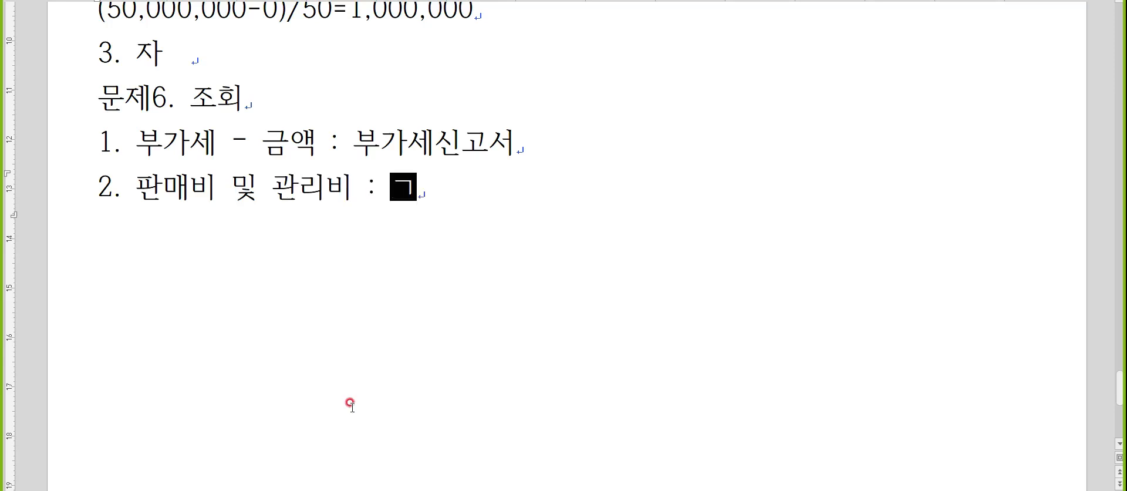
pyautogui.write('계정분류')
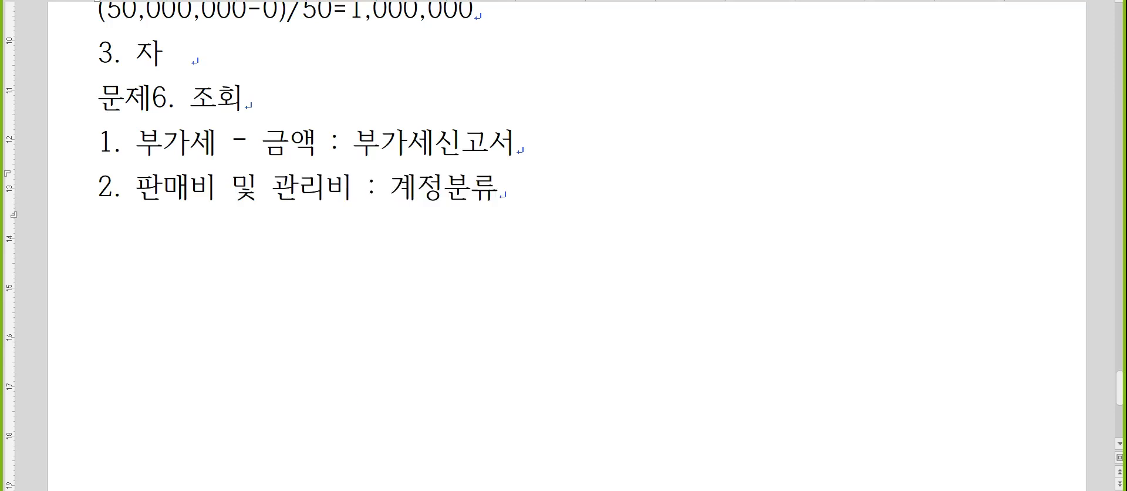
pyautogui.press('BackSpace')
pyautogui.write('(월계표')
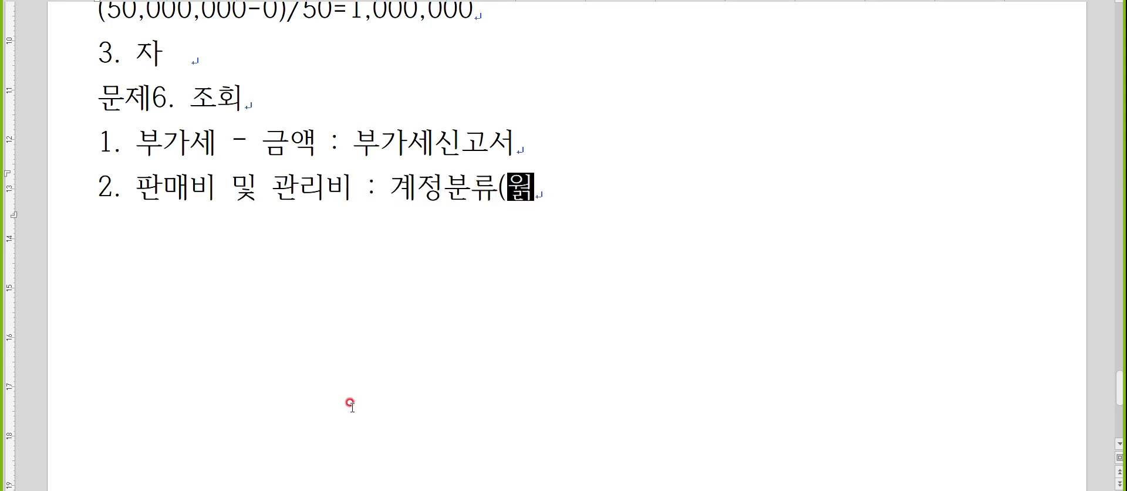
pyautogui.write(')')
# Write item 3 of the 문제6 notes as "현재 - 재무상태표".
pyautogui.press('Return')
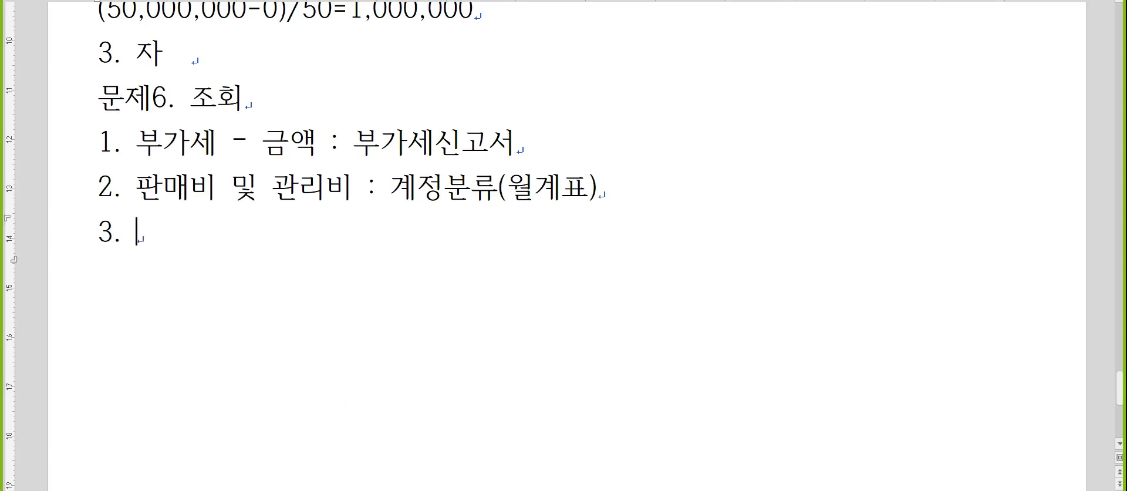
pyautogui.write('현재 - 재무사')
pyautogui.write('ㅇ태표')
pyautogui.press('Return')
pyautogui.press('BackSpace')
pyautogui.press('Up')
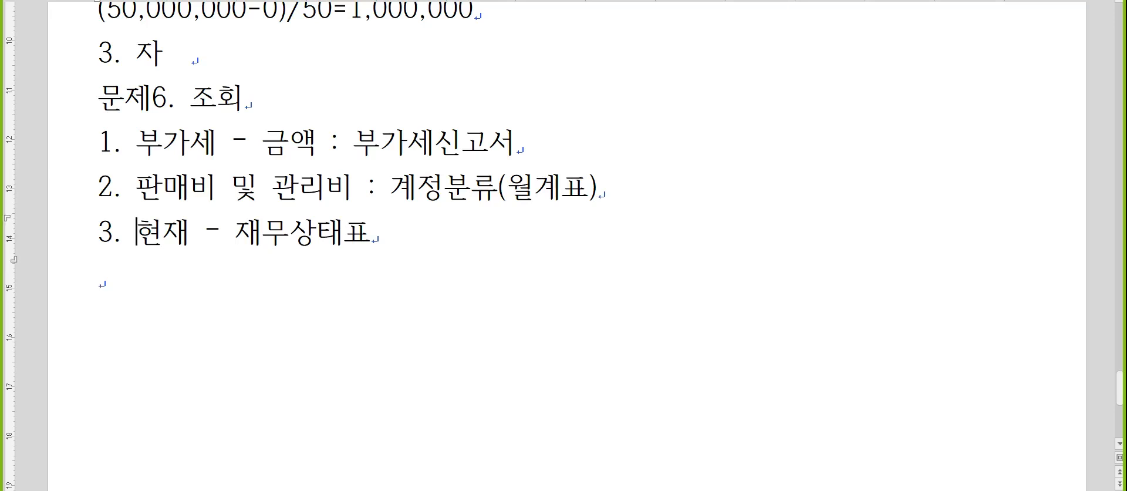
pyautogui.press('Hangul')
# Switch to the accounting program and open 부가가치세신고서 in the 부가가치 section.
pyautogui.hotkey('alt', 'Tab')
pyautogui.click(289, 25)
pyautogui.click(286, 98)
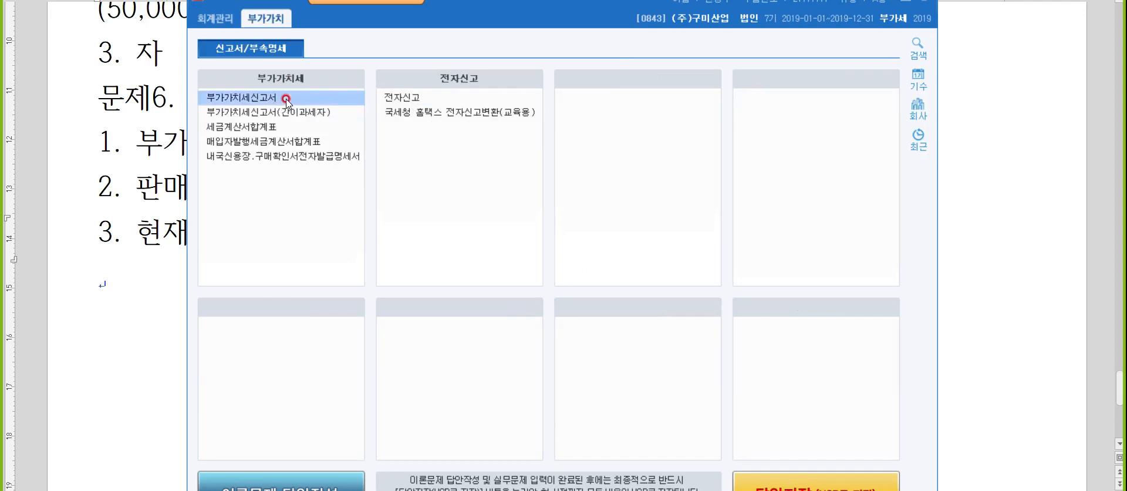
pyautogui.click(286, 99)
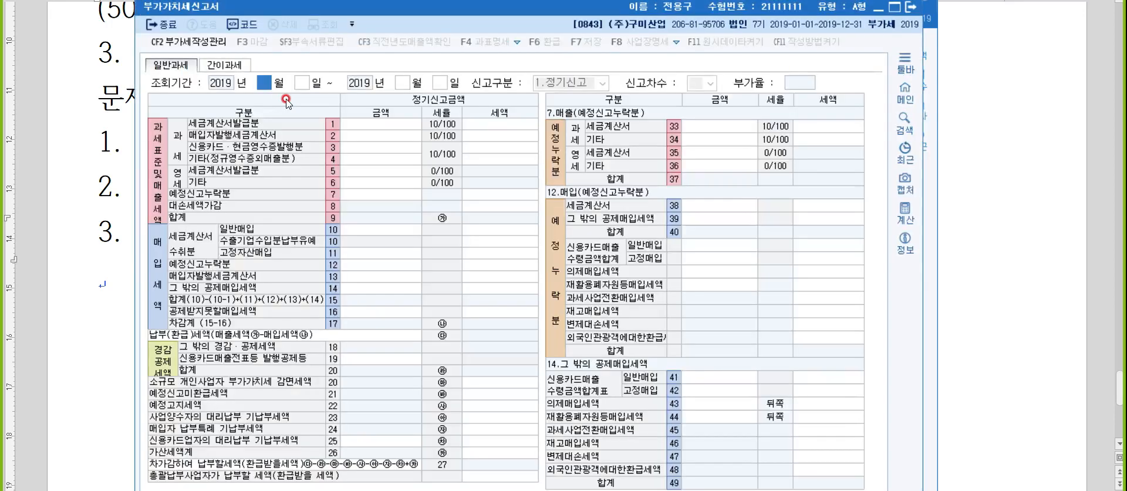
# Load the 정기신고 VAT return for the period 2019년 4월 1일 to 6월 30일.
pyautogui.write('4')
pyautogui.press('Return')
pyautogui.write('1')
pyautogui.press('Return')
pyautogui.write('6')
pyautogui.press('Return')
pyautogui.write('30')
pyautogui.press('Return')
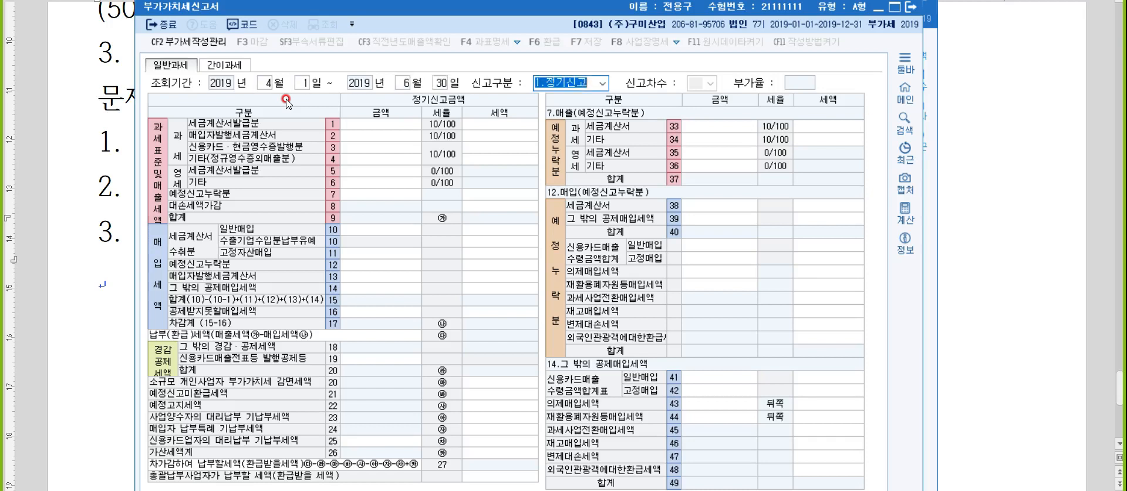
pyautogui.press('Return')
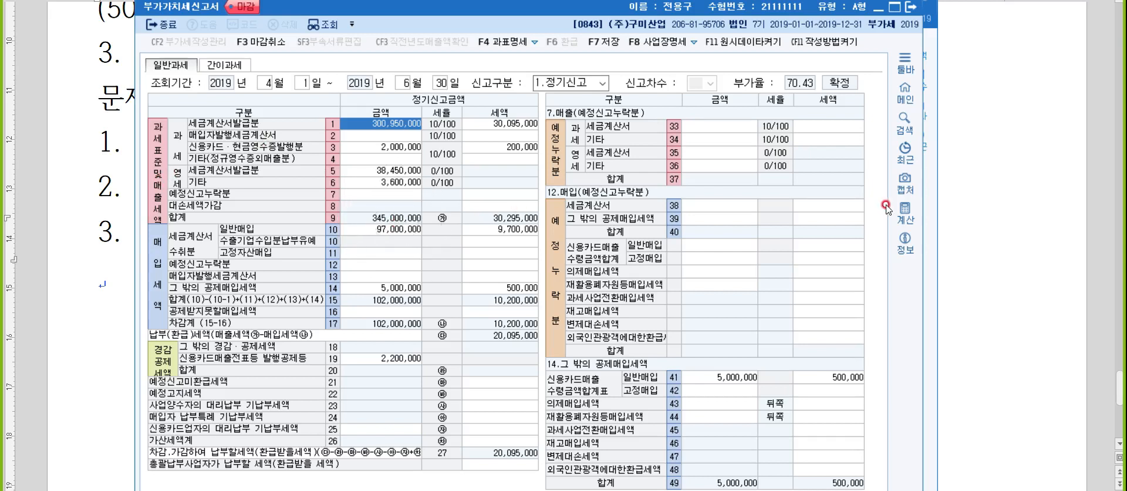
# Return to the notes and record the answer 345,000,000 at the end of 문제6 item 1.
pyautogui.click(998, 235)
pyautogui.click(608, 130)
pyautogui.write('34.5')
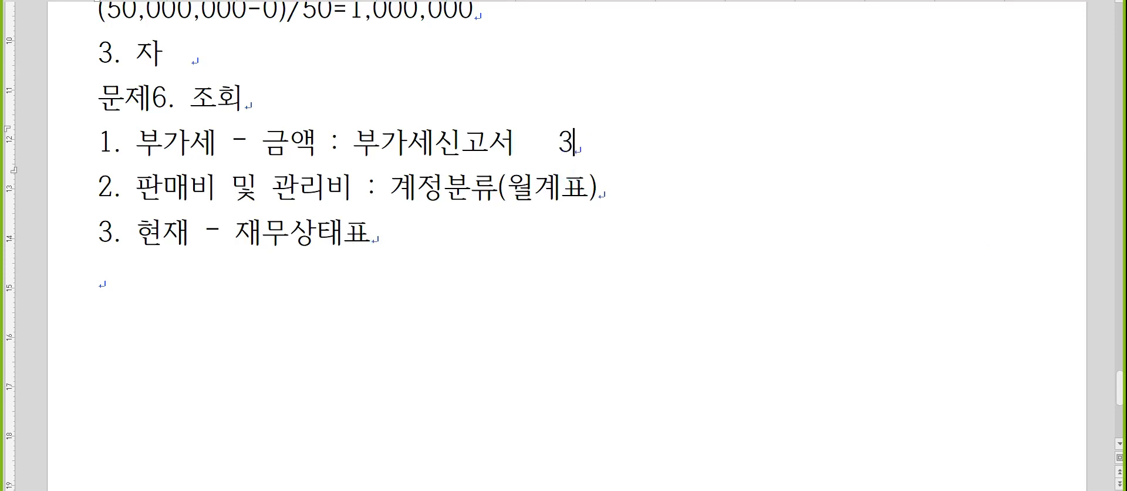
pyautogui.press('BackSpace')
pyautogui.press('BackSpace')
pyautogui.write('5,000,000')
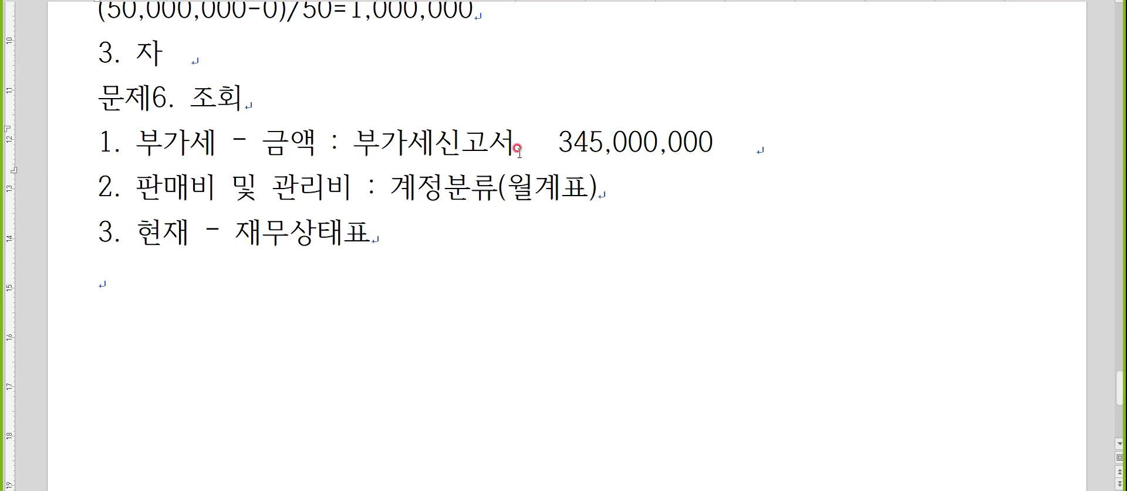
# Check the tax payable in the VAT return and add 20,095,000 as the second answer of item 1 in the notes.
pyautogui.hotkey('alt', 'Tab')
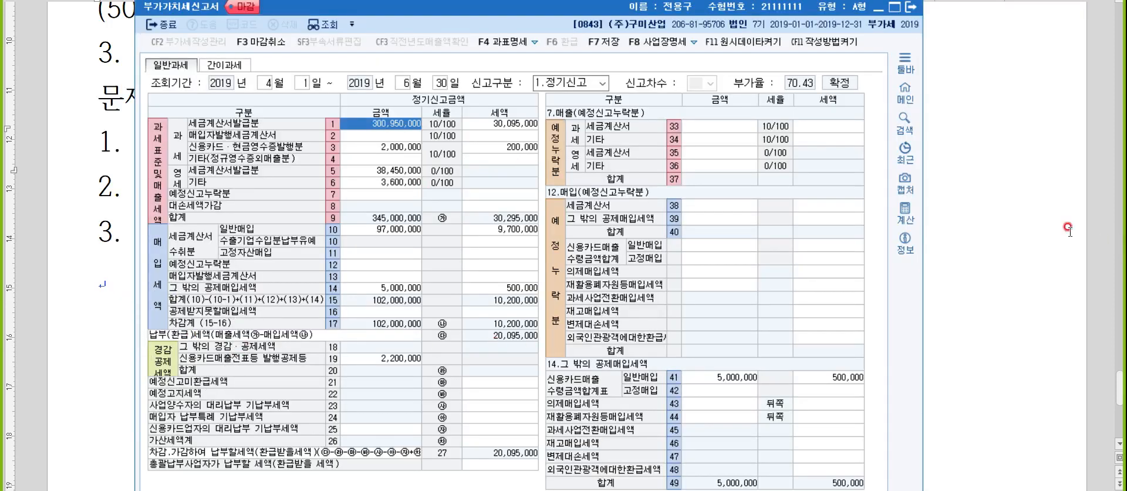
pyautogui.click(1047, 213)
pyautogui.click(930, 150)
pyautogui.write('2')
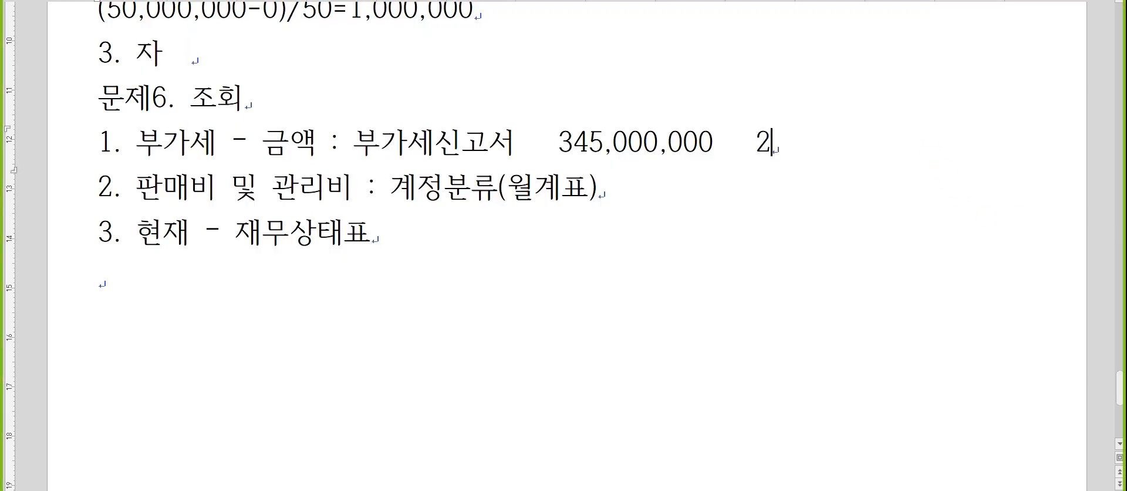
pyautogui.write('0,095,000')
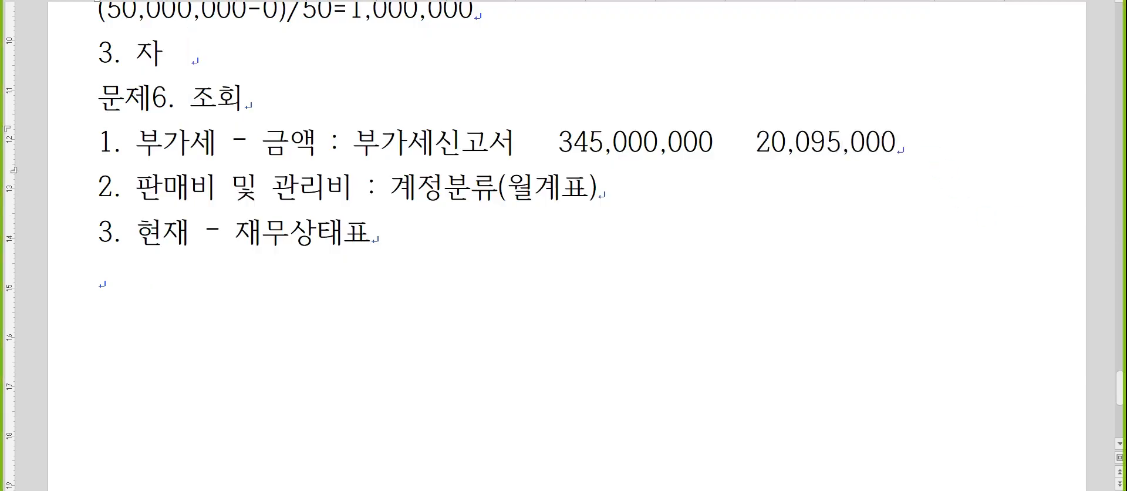
# Recheck the 납부세액 in the VAT return, close it, and open 일계표(월계표) from 장부관리 in 회계관리.
pyautogui.press('Down')
pyautogui.hotkey('alt', 'Tab')
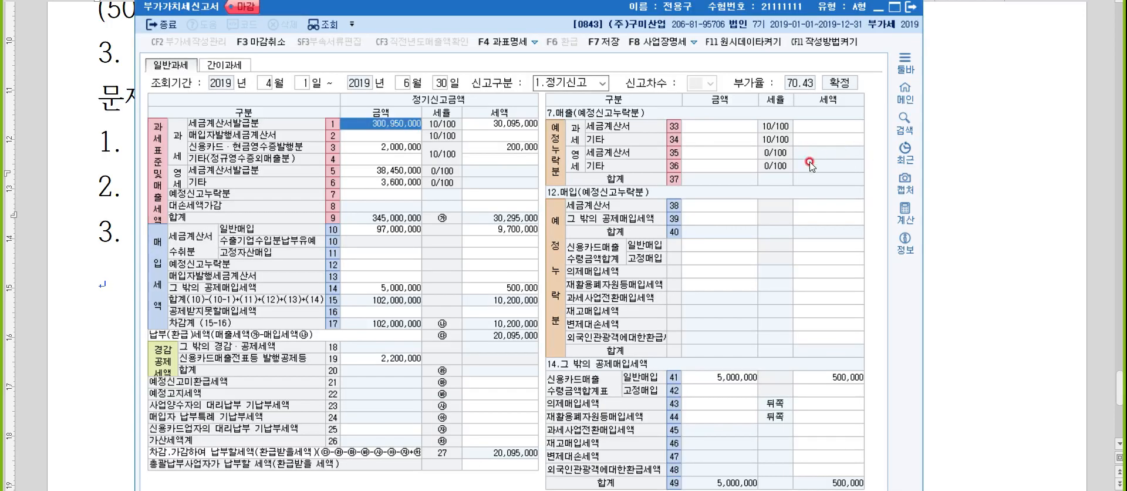
pyautogui.click(516, 339)
pyautogui.hotkey('alt', 'Tab')
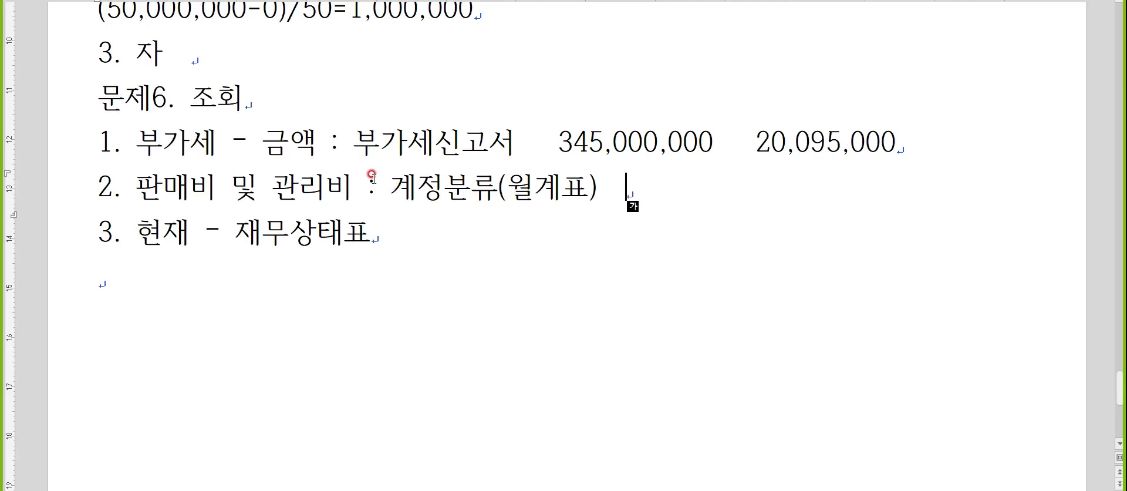
pyautogui.hotkey('alt', 'Tab')
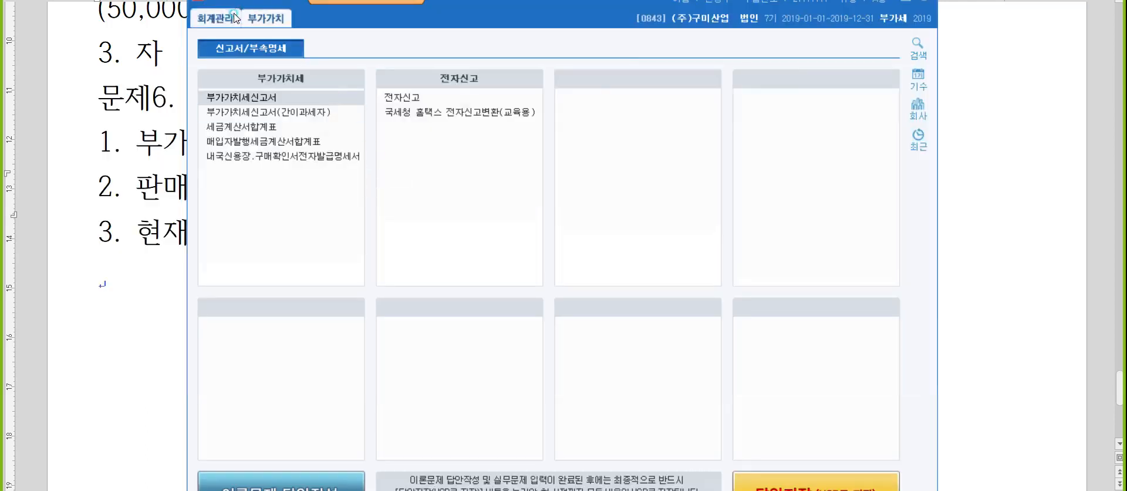
pyautogui.click(215, 18)
pyautogui.click(609, 158)
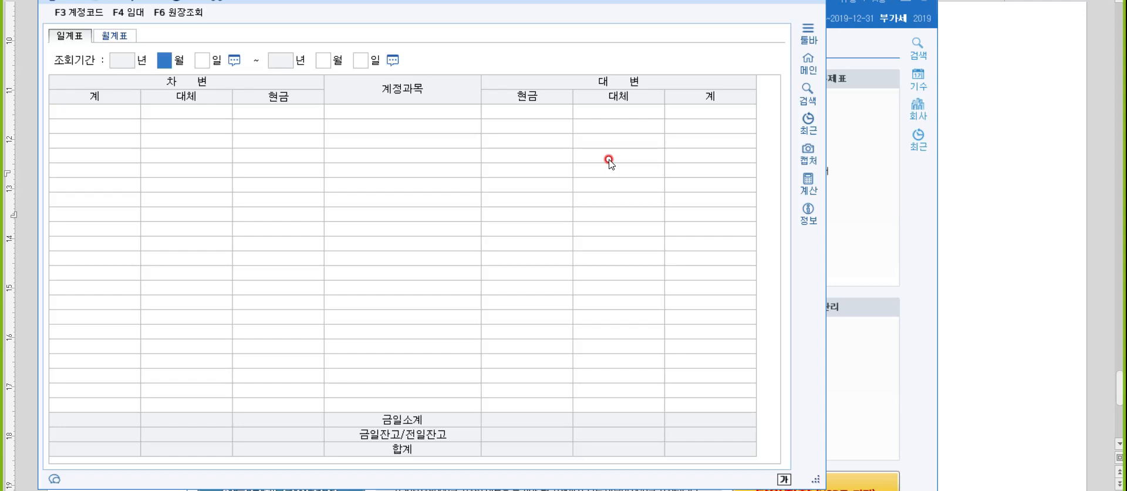
# Load the 월계표 for 2019년 05월 to 05월 and go to its expense accounts.
pyautogui.click(131, 35)
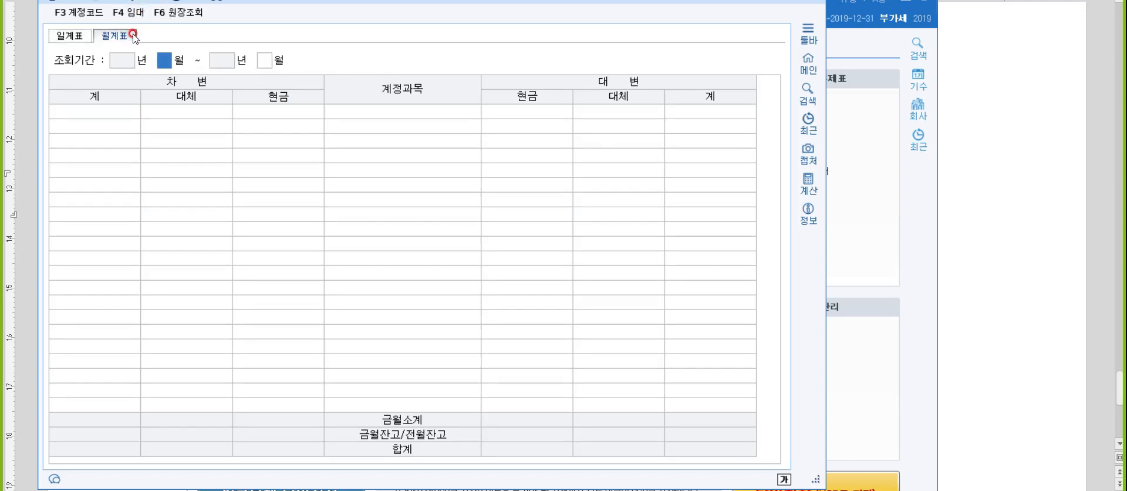
pyautogui.write('5')
pyautogui.press('Return')
pyautogui.write('5')
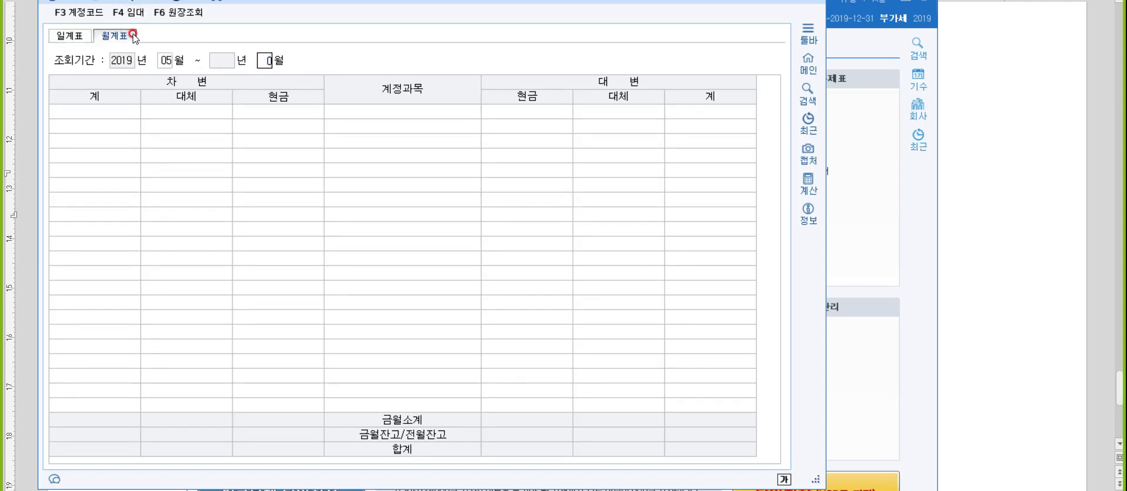
pyautogui.press('Return')
pyautogui.scroll(-6, 211, 86)
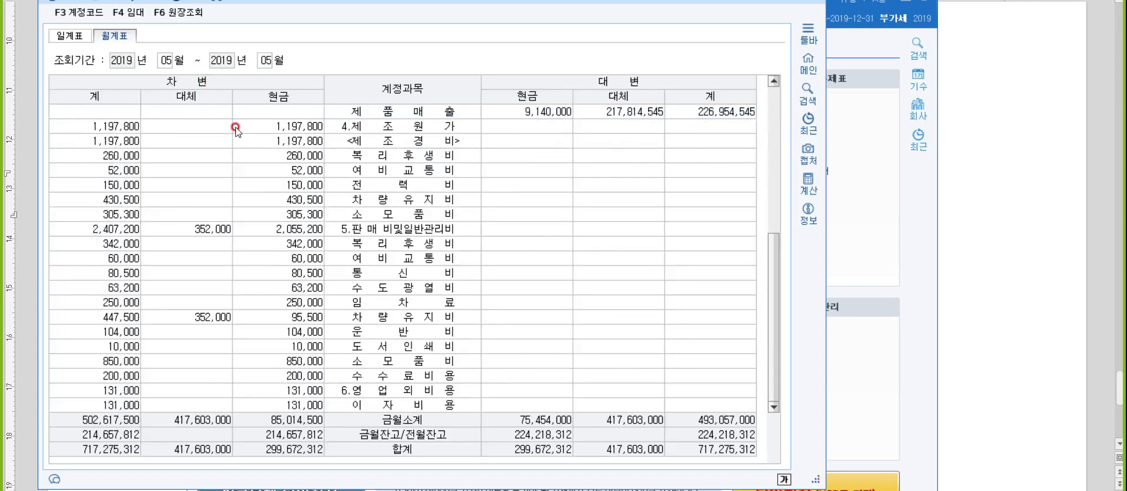
# Find the 현금 amount of 소모품비 under 판매비및일반관리비 and record 850,000 after item 2 in the notes.
pyautogui.click(430, 230)
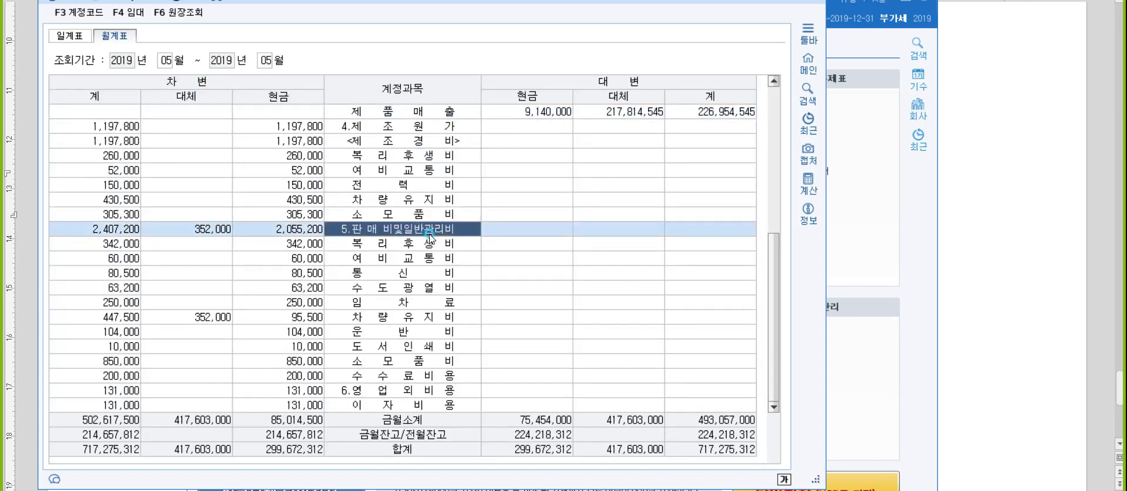
pyautogui.click(404, 369)
pyautogui.click(405, 368)
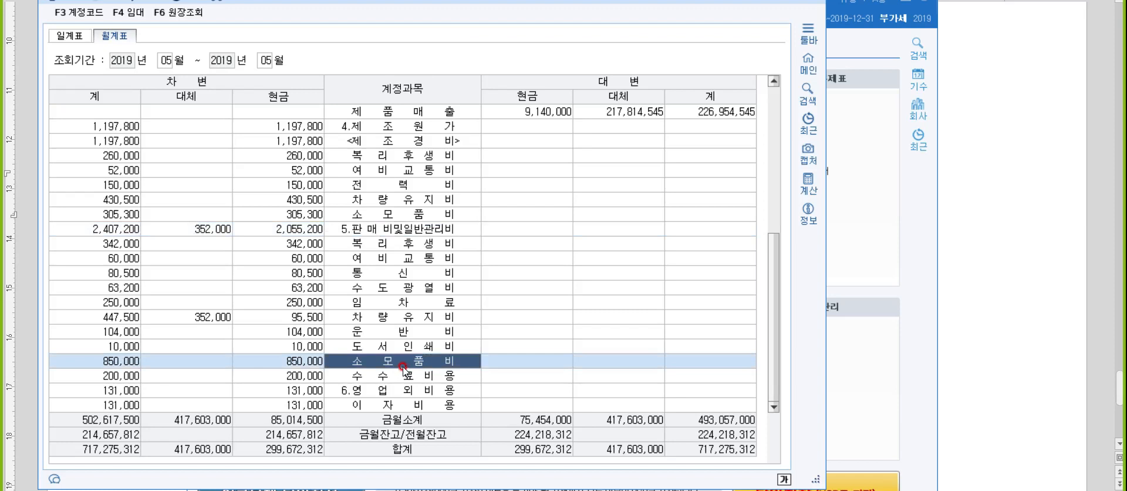
pyautogui.click(309, 367)
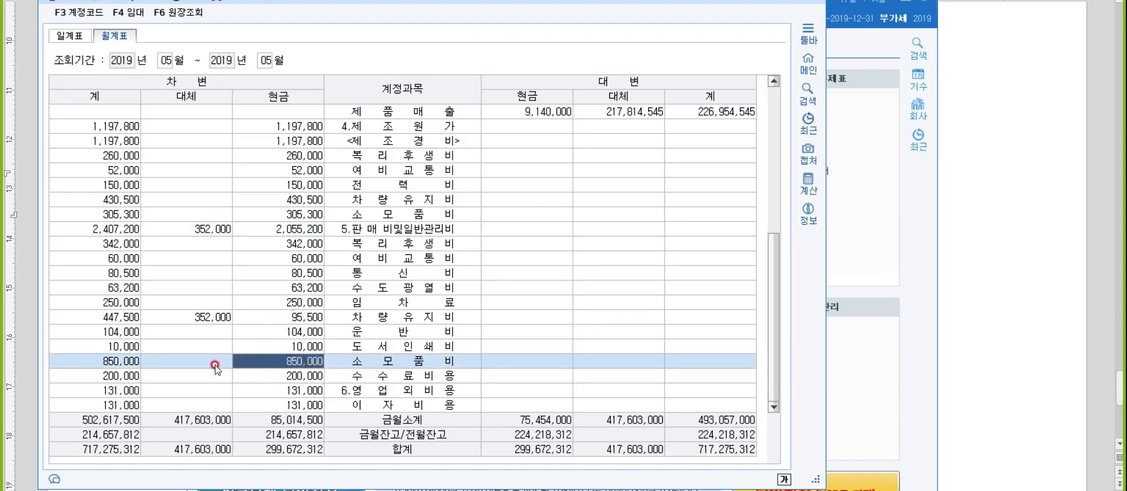
pyautogui.click(278, 98)
pyautogui.click(1021, 232)
pyautogui.click(655, 209)
pyautogui.write('850,000')
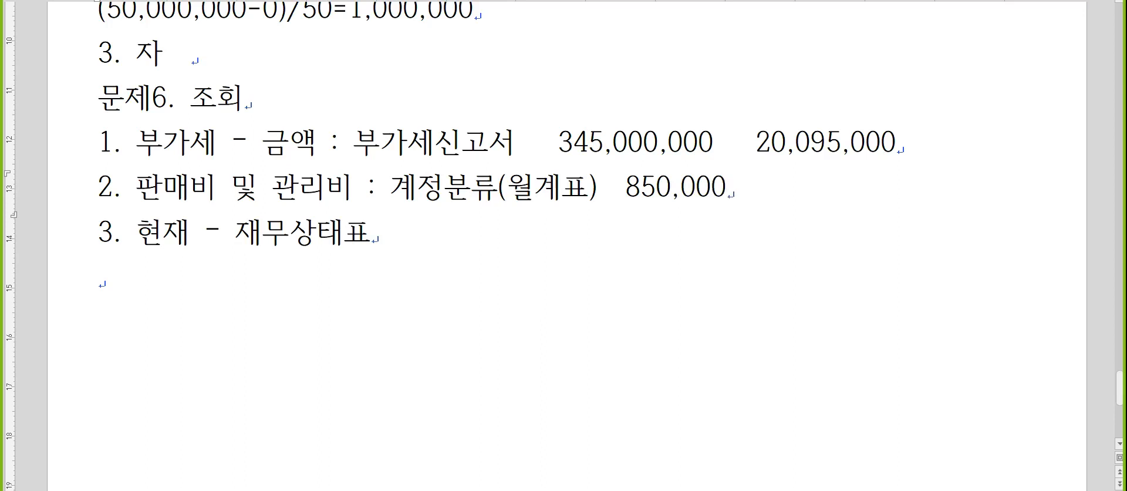